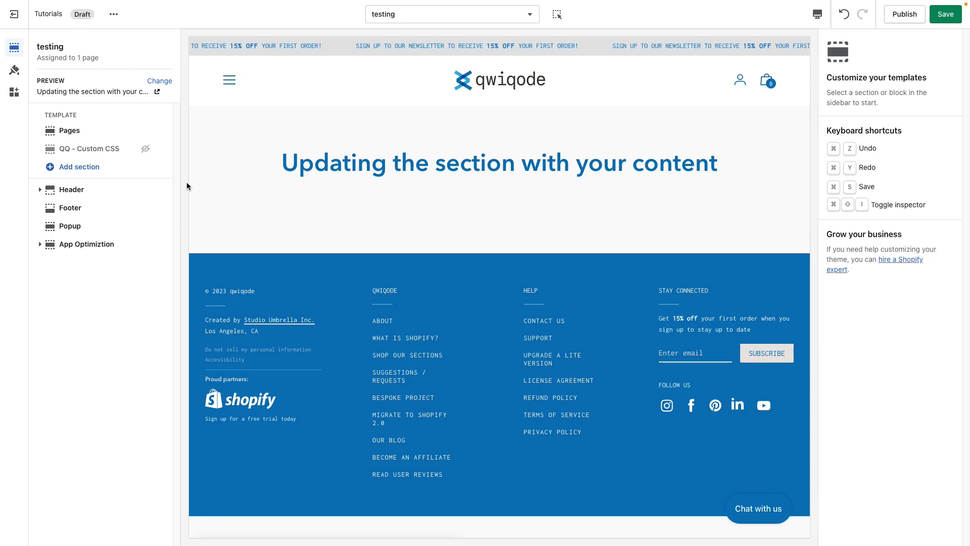
- Add the QQ - Before and After section to the template and try its comparison slider in the preview
left_click(102, 169)
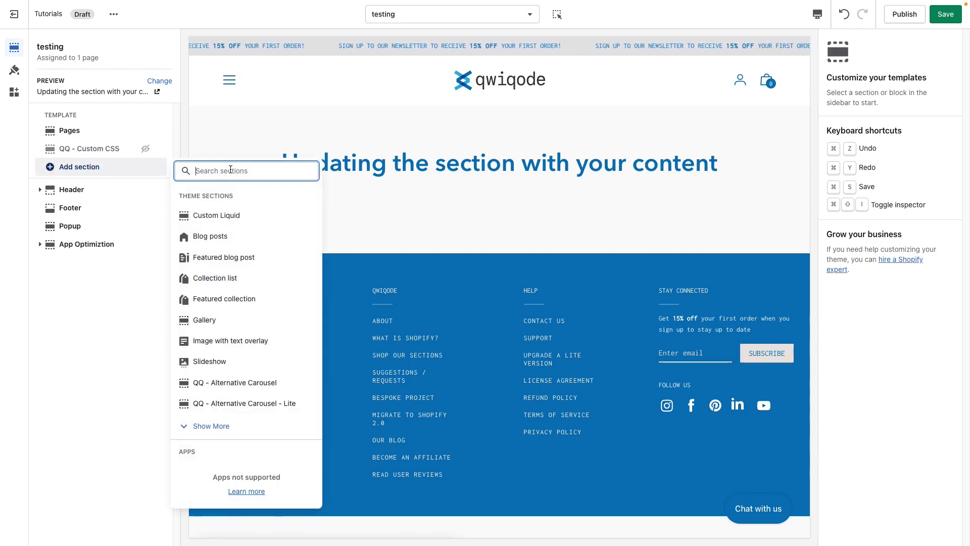
type("before")
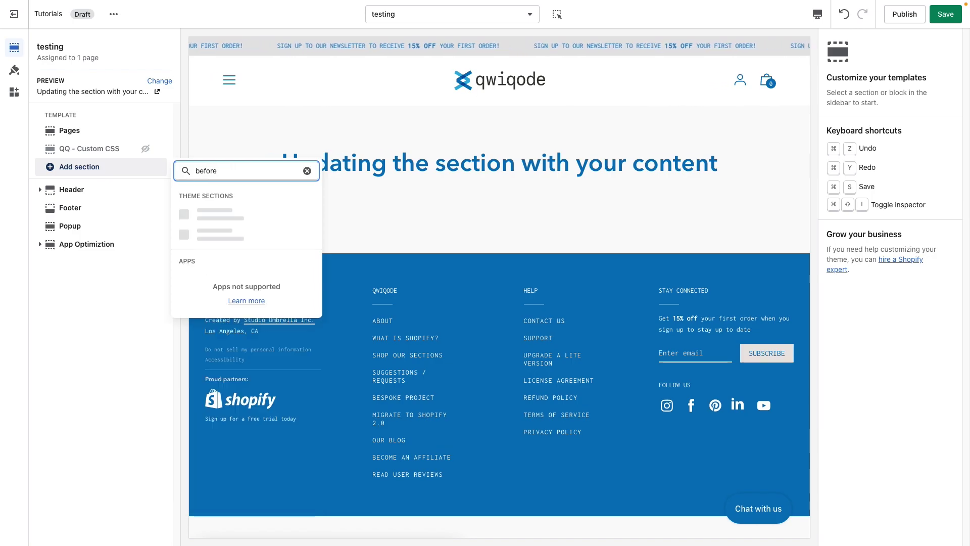
left_click(237, 216)
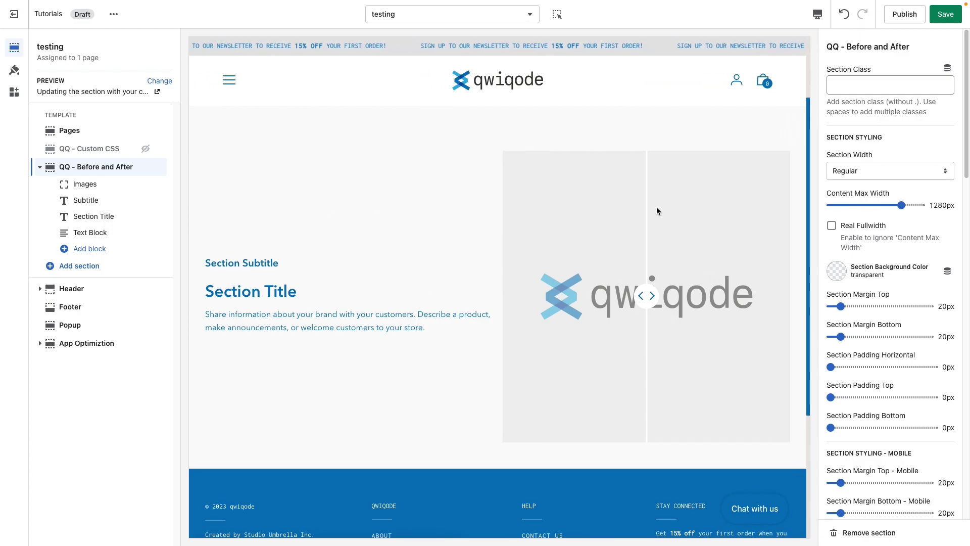
mouse_move(673, 302)
left_mouse_down()
mouse_move(657, 302)
mouse_move(689, 300)
mouse_move(635, 308)
mouse_move(664, 313)
left_mouse_up()
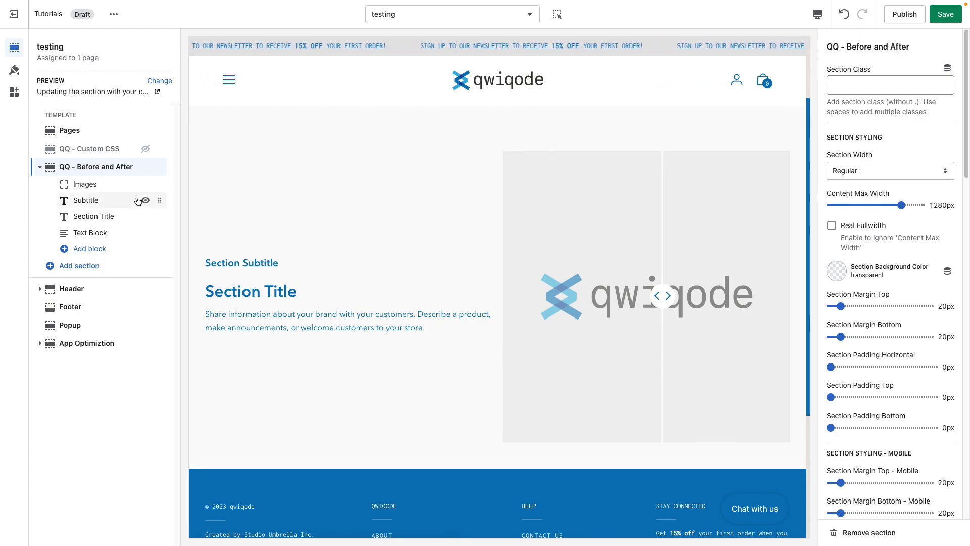
- Set the before image of the section's Images block to antiaging-beauty-treatment-1 from the library
left_click(86, 186)
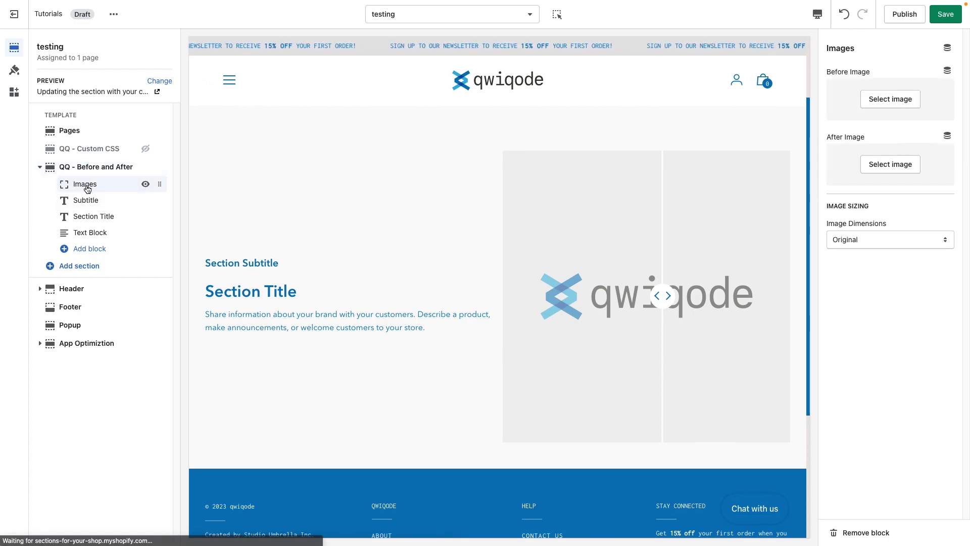
left_click(876, 103)
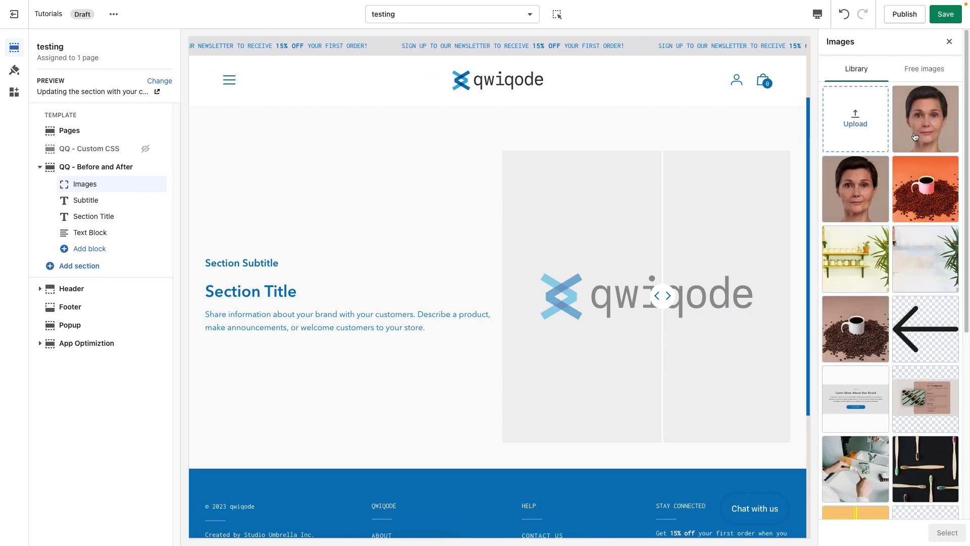
left_click(857, 204)
left_click(951, 538)
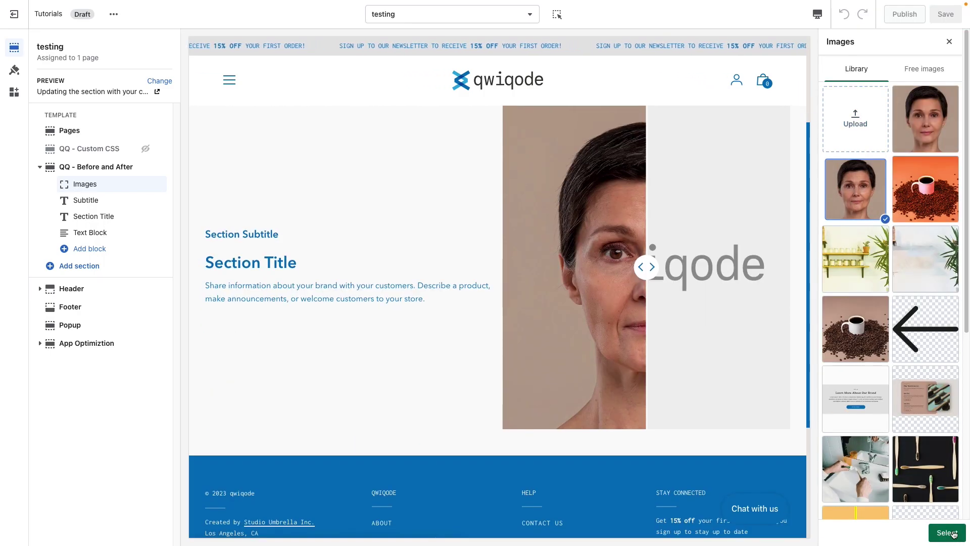
- Set the after image to antiaging-beauty-treatment-2 from the library and compare both images with the preview slider
left_click(874, 329)
left_click(925, 119)
left_click(947, 533)
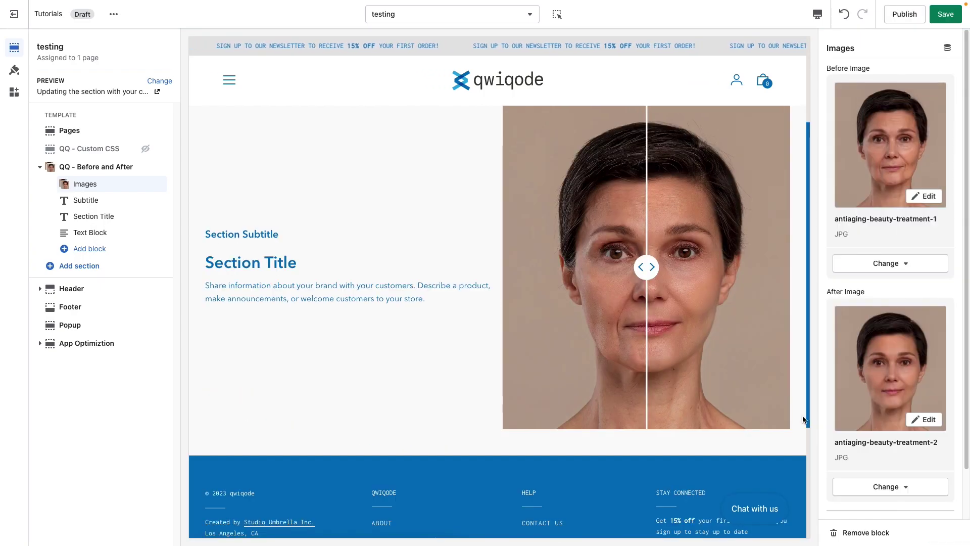
left_click_drag(644, 267, 661, 319)
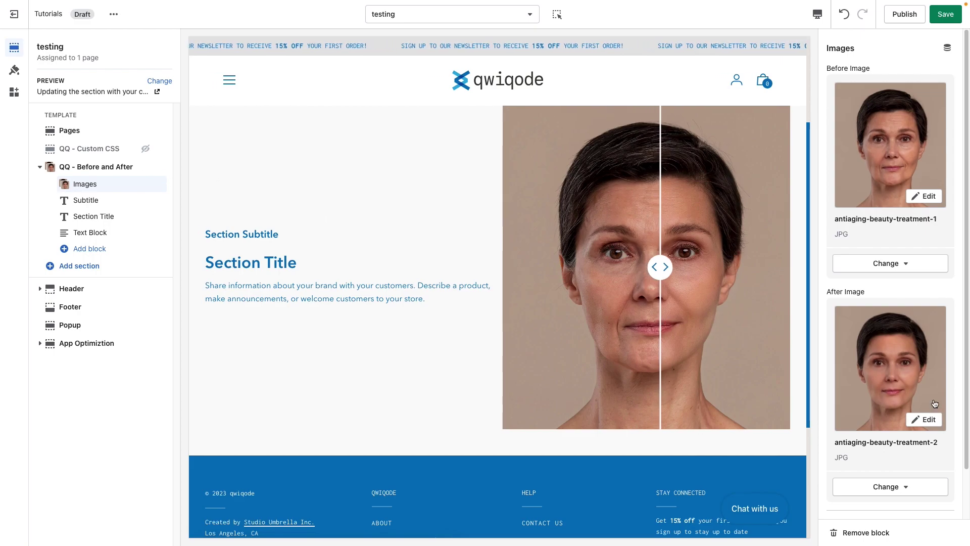
- Set the image dimensions to Landscape, save the template, and check the comparison slider in the preview
scroll(914, 444, "down", 1)
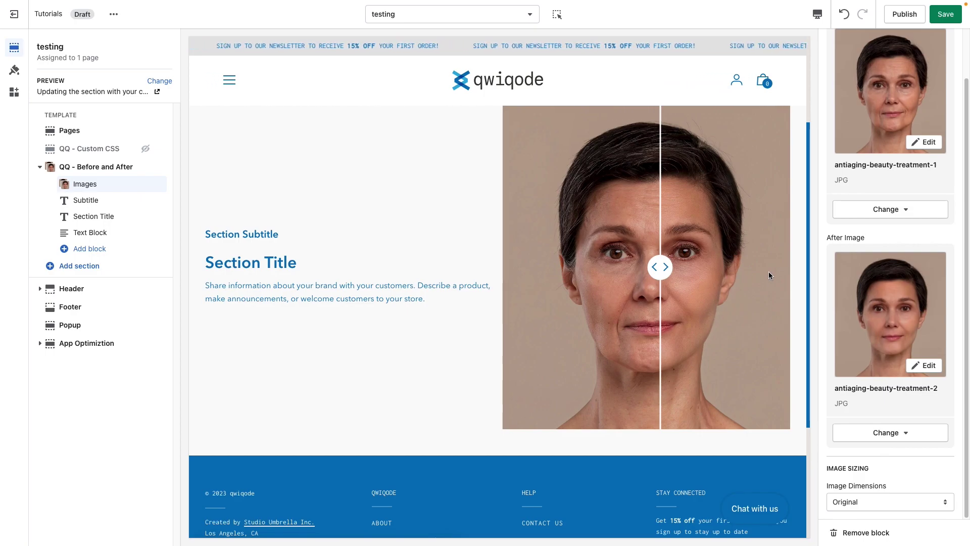
left_click(873, 502)
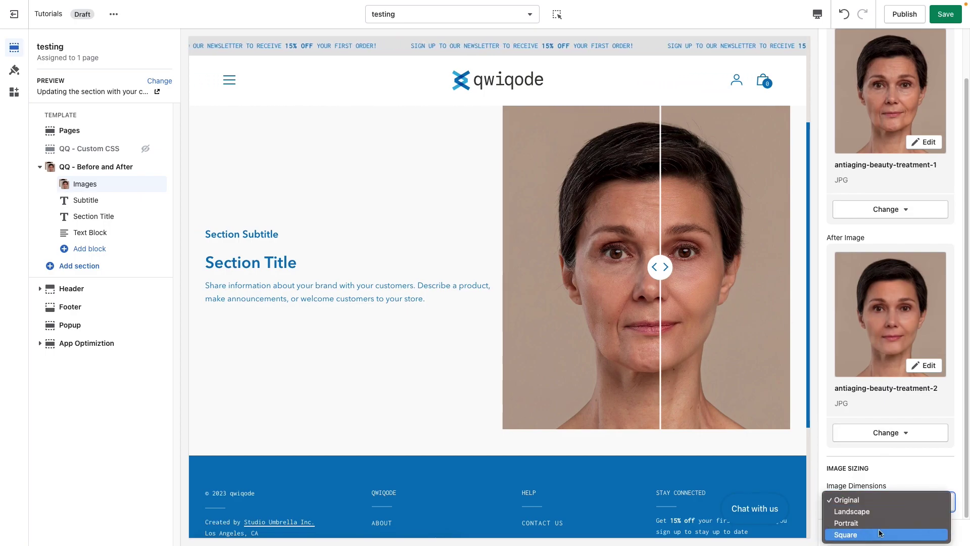
left_click(871, 511)
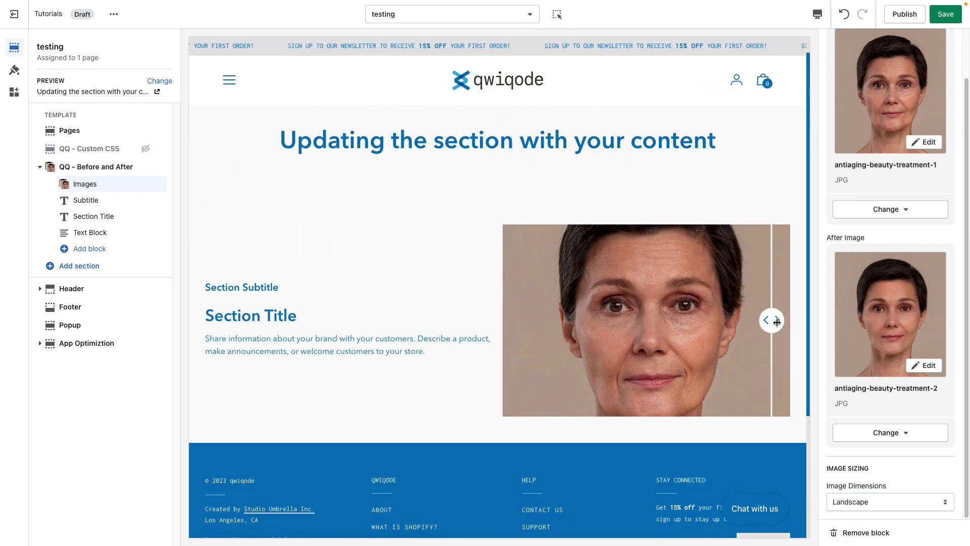
left_click_drag(620, 330, 639, 319)
left_click(948, 16)
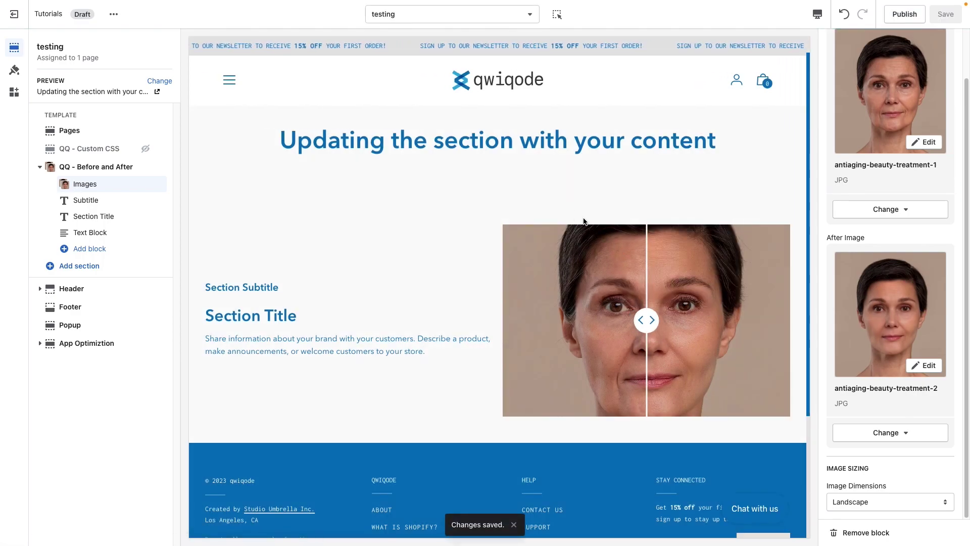
left_click_drag(644, 320, 702, 330)
- Set the image dimensions to Portrait, save the template, and check the comparison slider in the preview
left_click(876, 502)
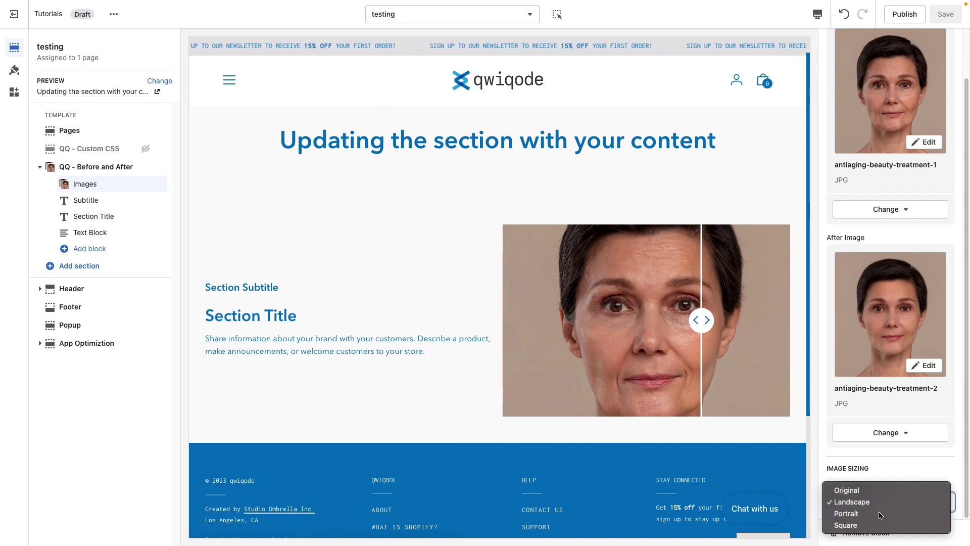
left_click(859, 513)
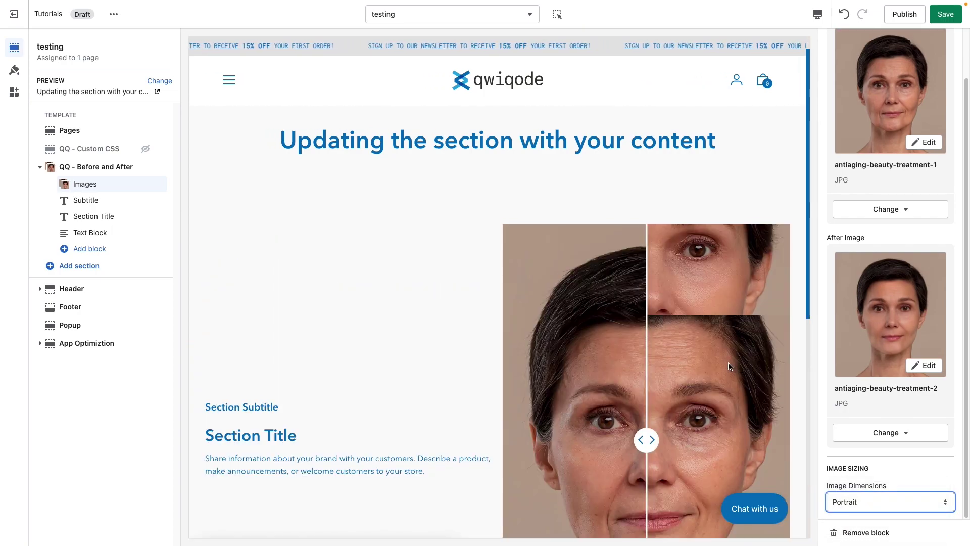
scroll(707, 369, "down", 2)
left_click_drag(646, 359, 768, 370)
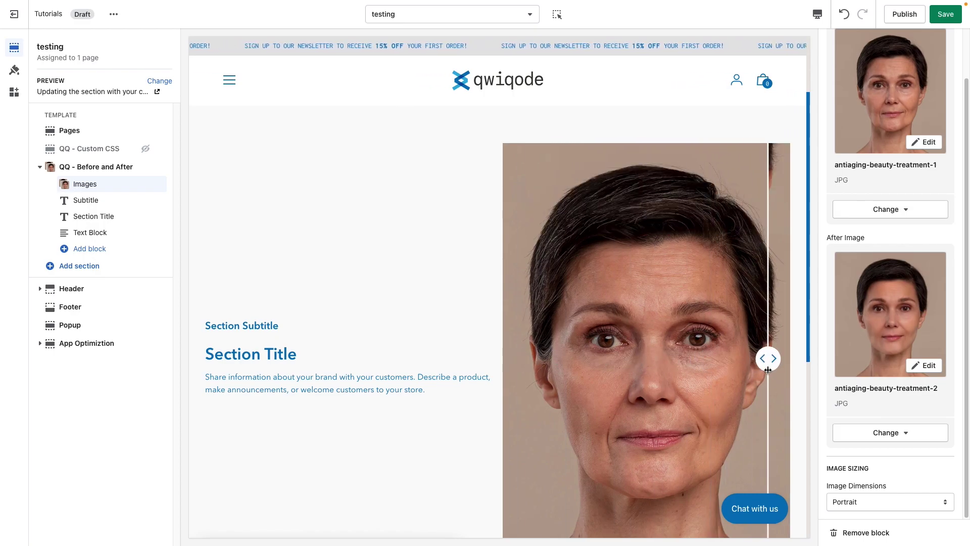
left_click(442, 201)
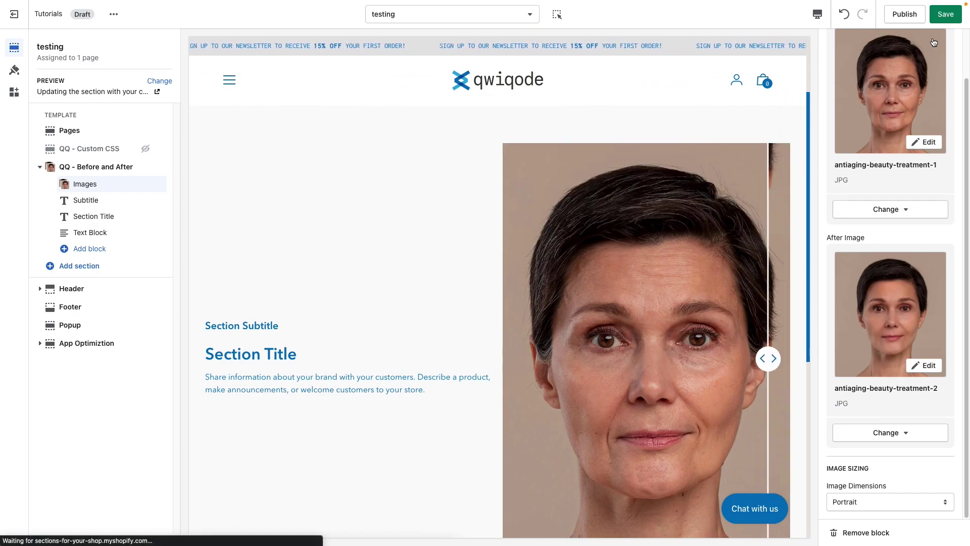
left_click(955, 16)
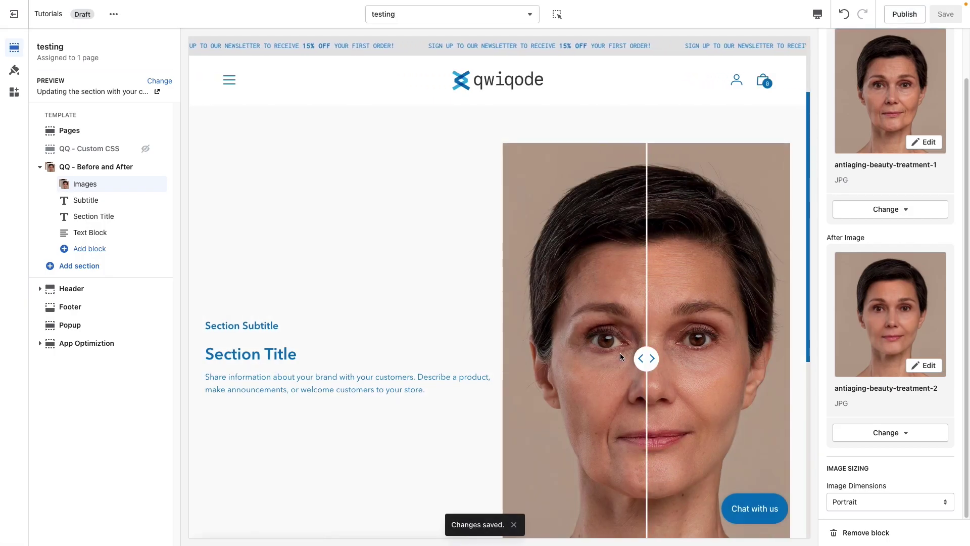
mouse_move(651, 359)
left_mouse_down()
mouse_move(775, 358)
mouse_move(537, 358)
mouse_move(738, 357)
mouse_move(665, 358)
left_mouse_up()
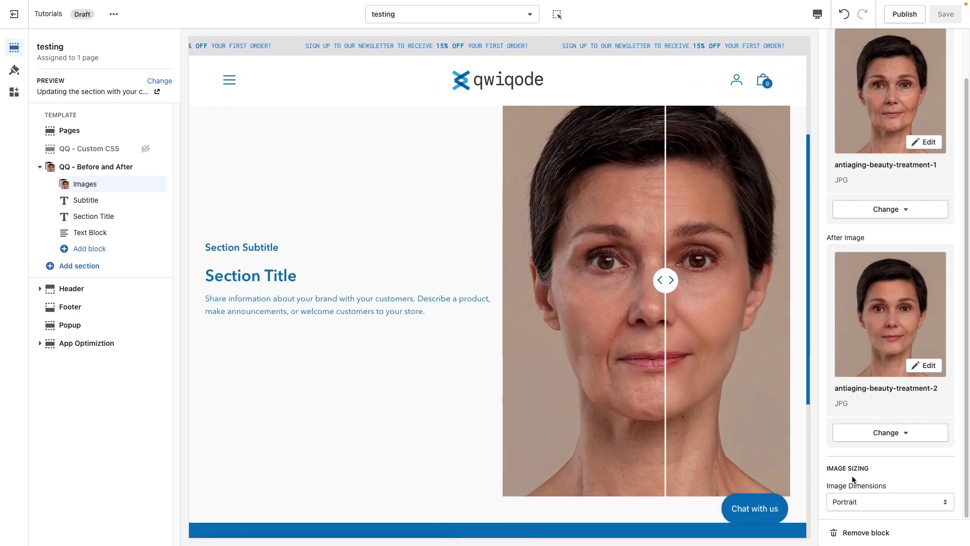
- Set the image dimensions to Square, save the template, and check the comparison slider in the preview
left_click(869, 501)
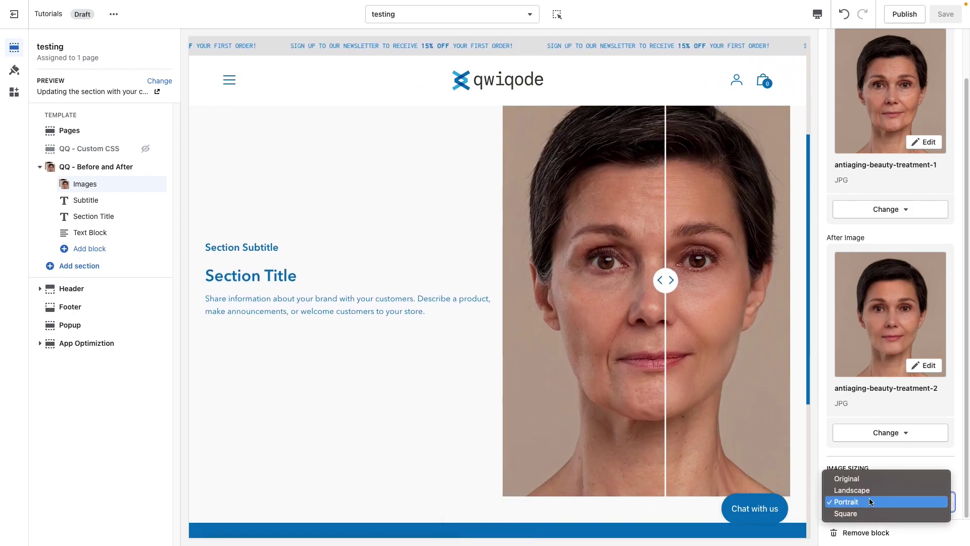
left_click(898, 513)
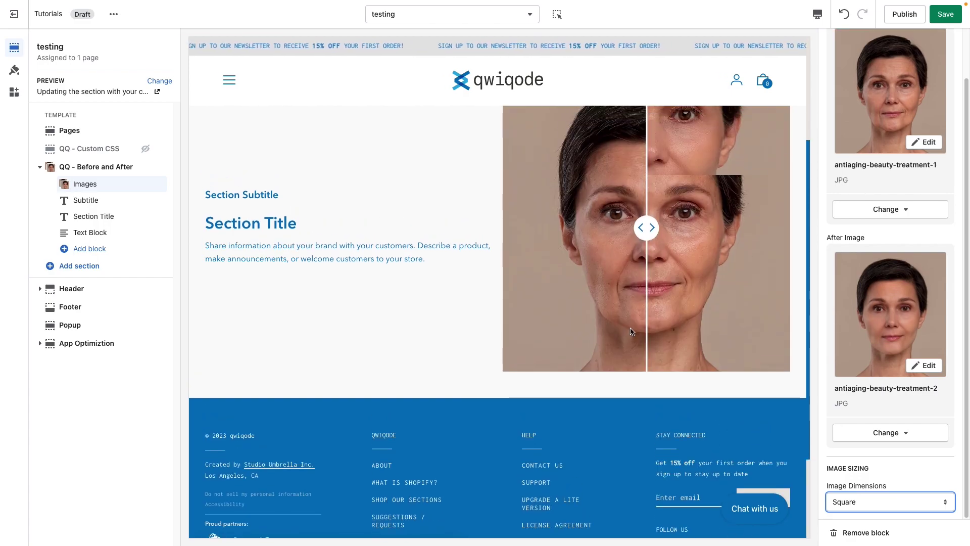
key("ctrl+s")
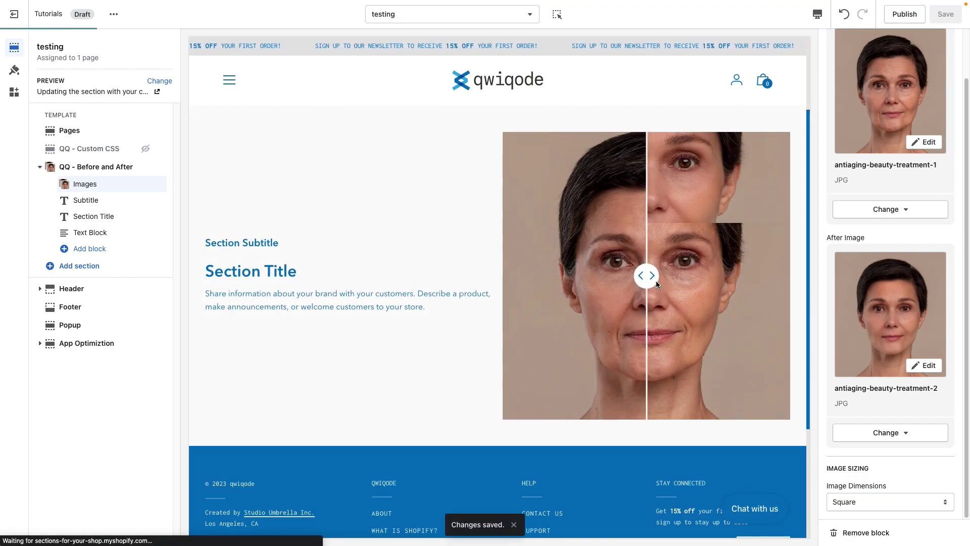
mouse_move(655, 284)
left_mouse_down()
mouse_move(677, 289)
mouse_move(652, 292)
left_mouse_up()
- Open the Subtitle block's settings and examine its text field and the available HTML element heading levels
left_click(104, 200)
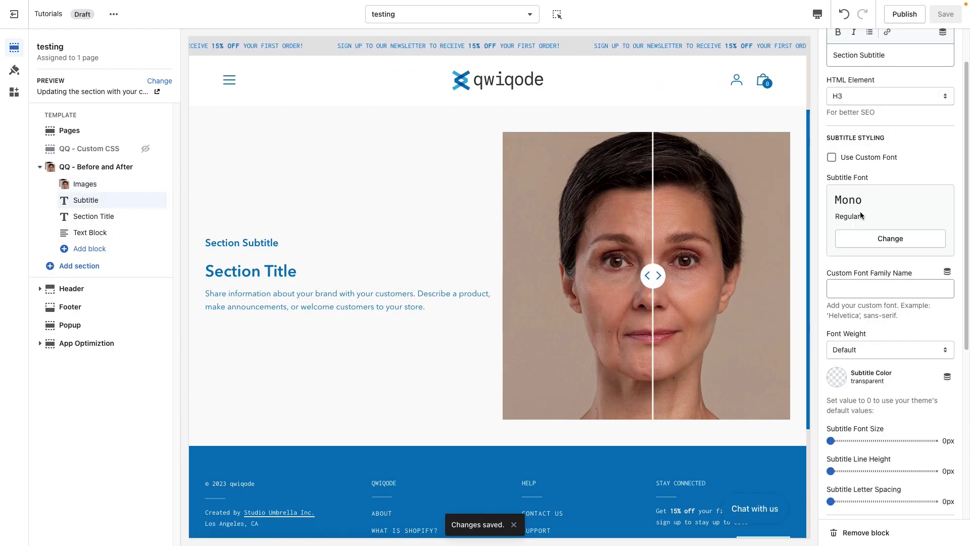
scroll(859, 212, "up", 2)
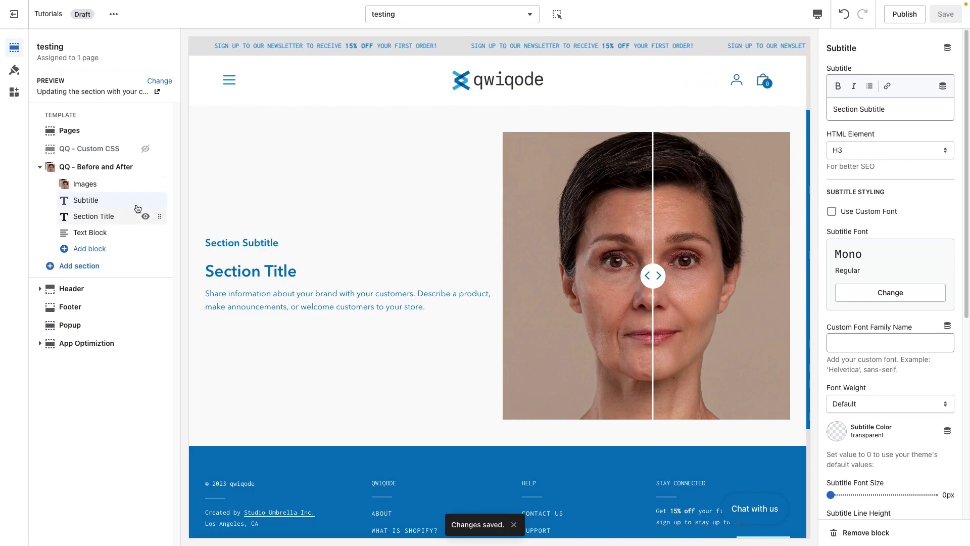
mouse_move(159, 201)
left_mouse_down()
mouse_move(159, 217)
mouse_move(159, 202)
left_mouse_up()
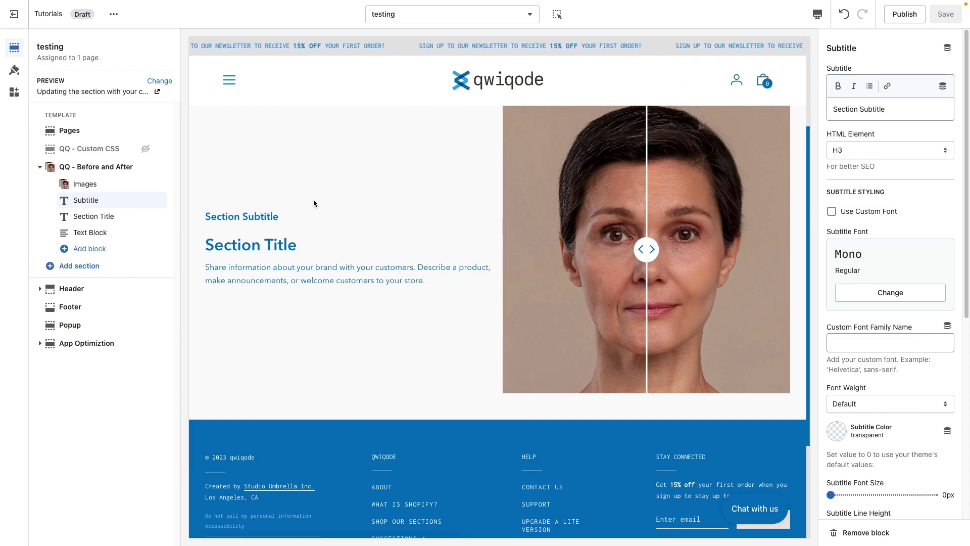
left_click(914, 110)
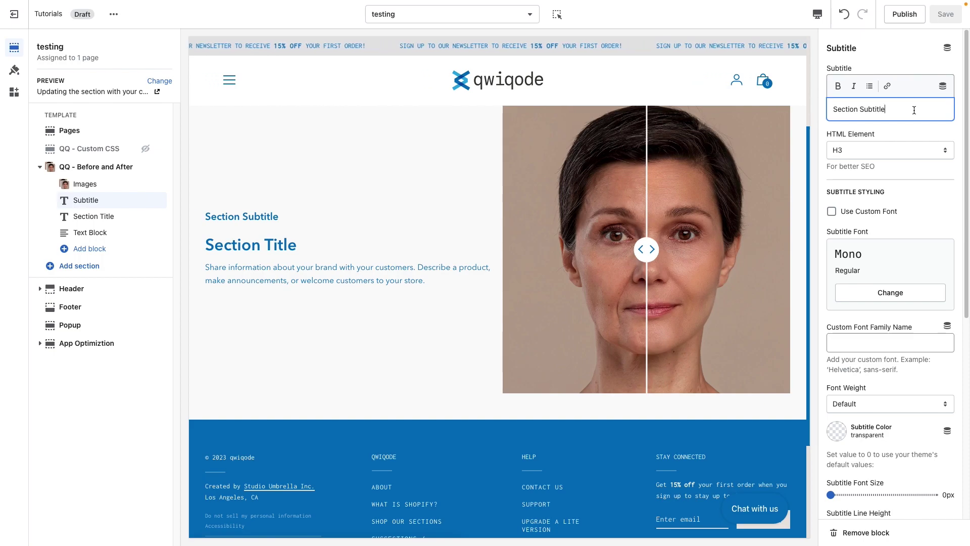
left_click(893, 149)
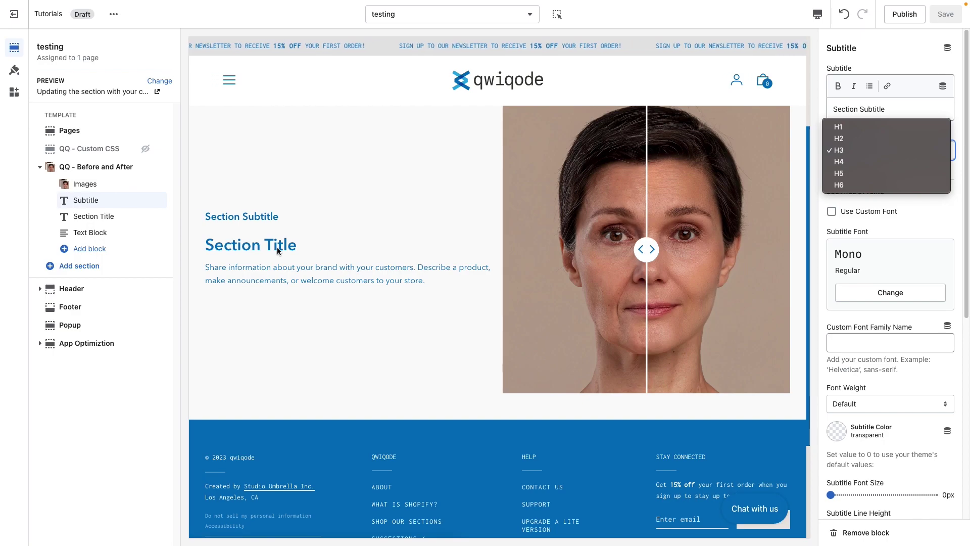
left_click(930, 208)
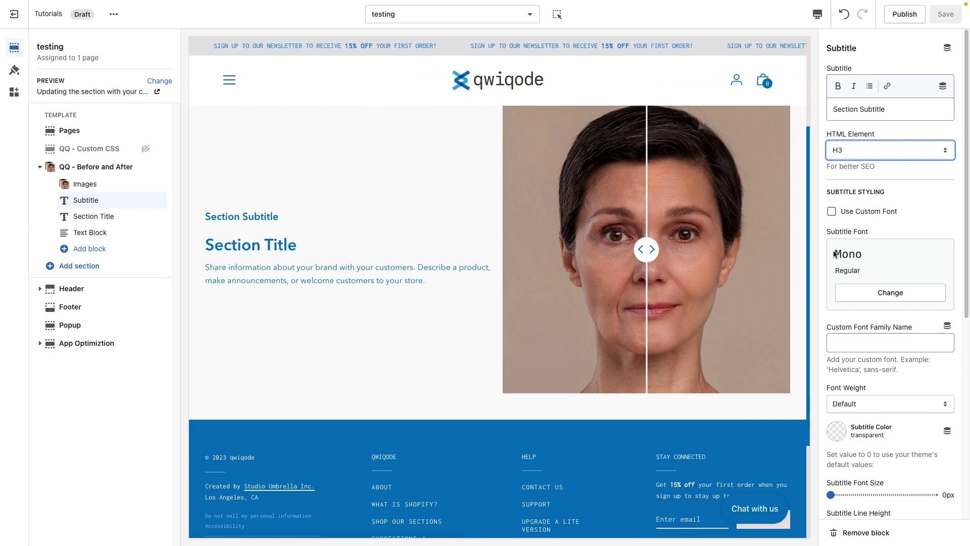
- Enable the custom font for the subtitle and set it to Abel with a 400 (Regular) font weight
left_click(870, 213)
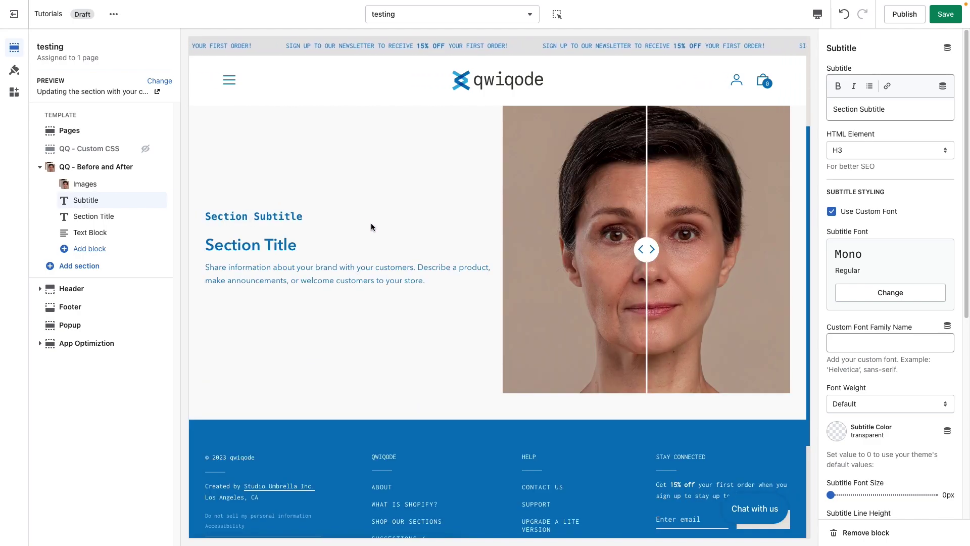
left_click(881, 290)
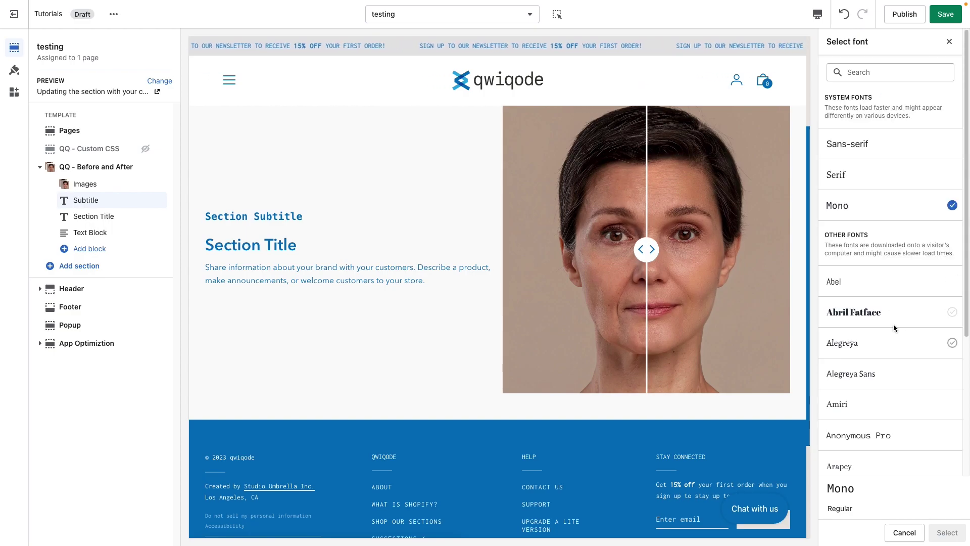
left_click(889, 282)
left_click(945, 532)
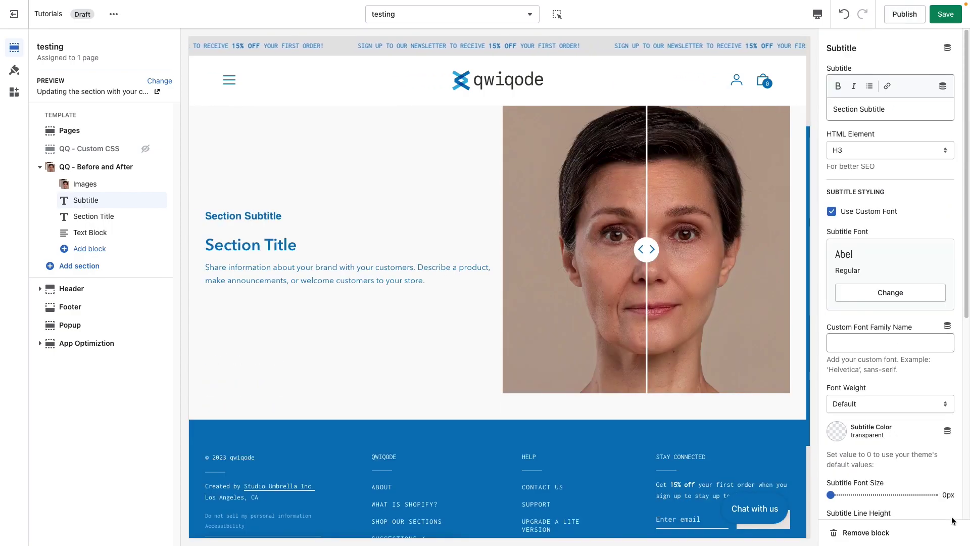
left_click(877, 403)
left_click(857, 451)
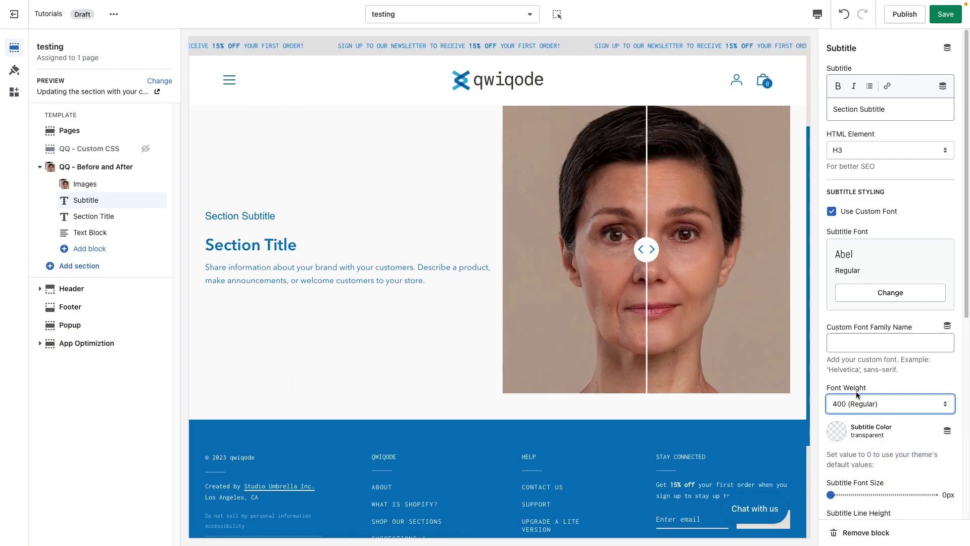
- Set the subtitle color to the medium grey 9B9B9B
scroll(866, 410, "down", 1)
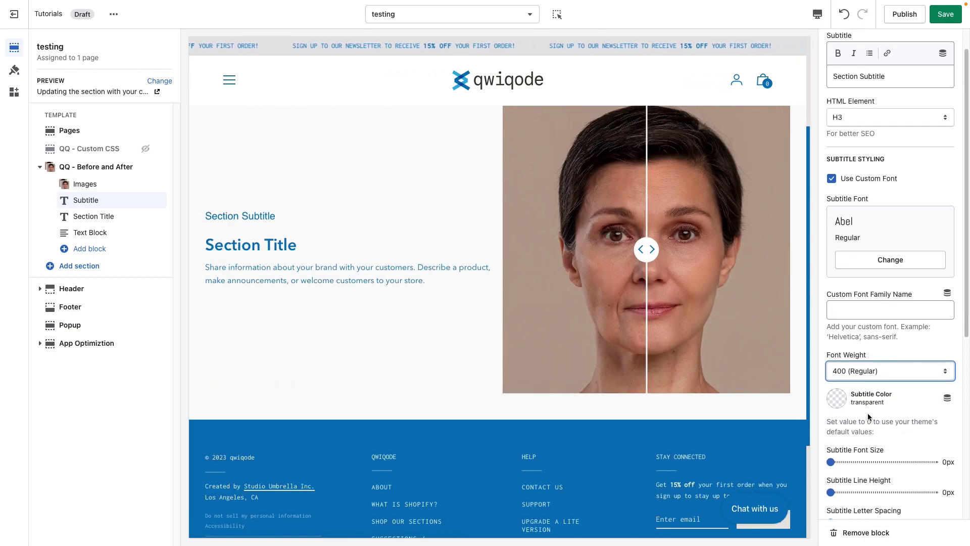
left_click(836, 398)
left_click(886, 357)
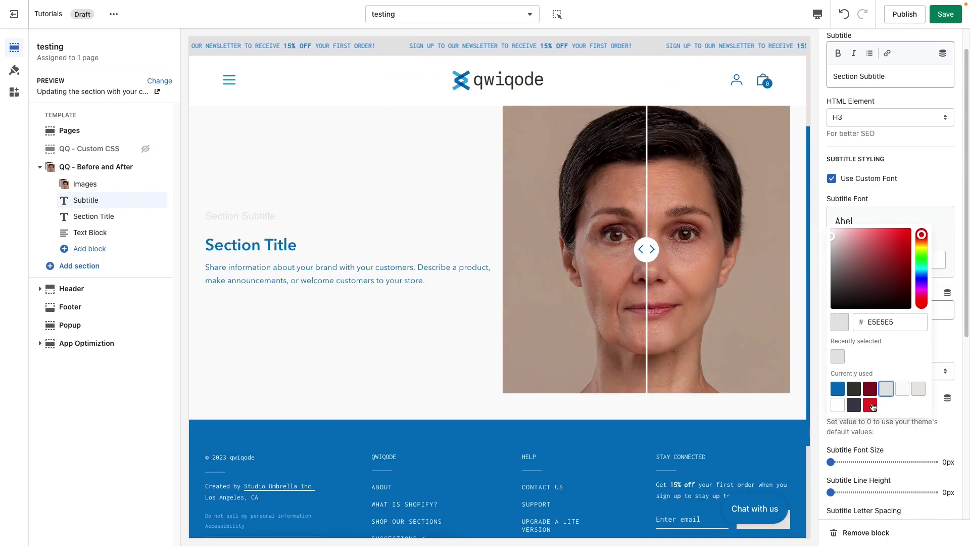
left_click(832, 249)
left_click_drag(832, 251, 831, 260)
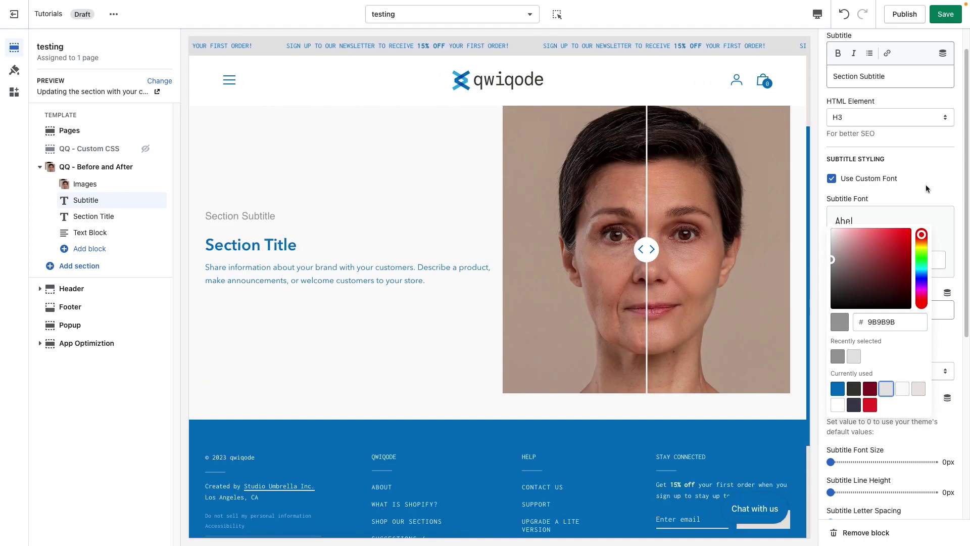
- Set the subtitle font size to 17px and check the subtitle text in the preview
left_click(925, 185)
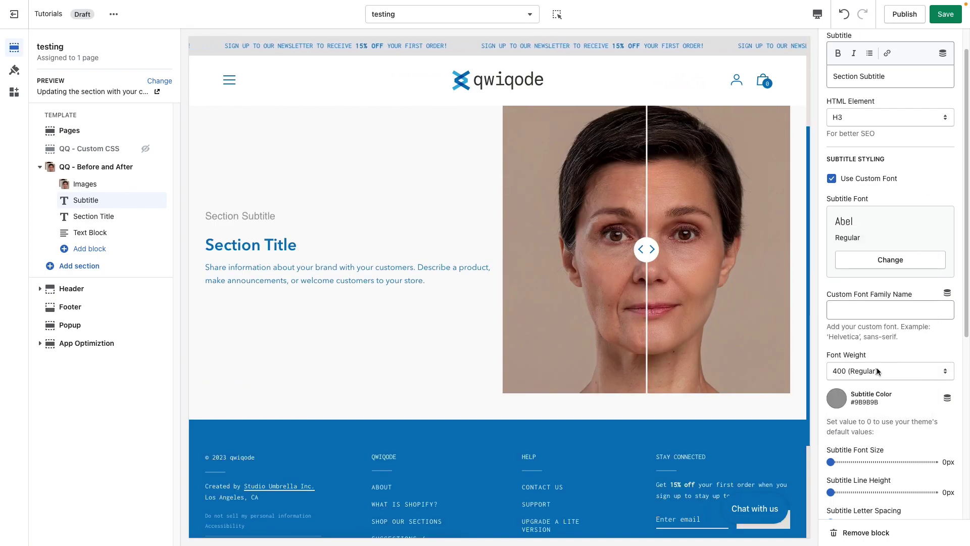
scroll(878, 366, "down", 4)
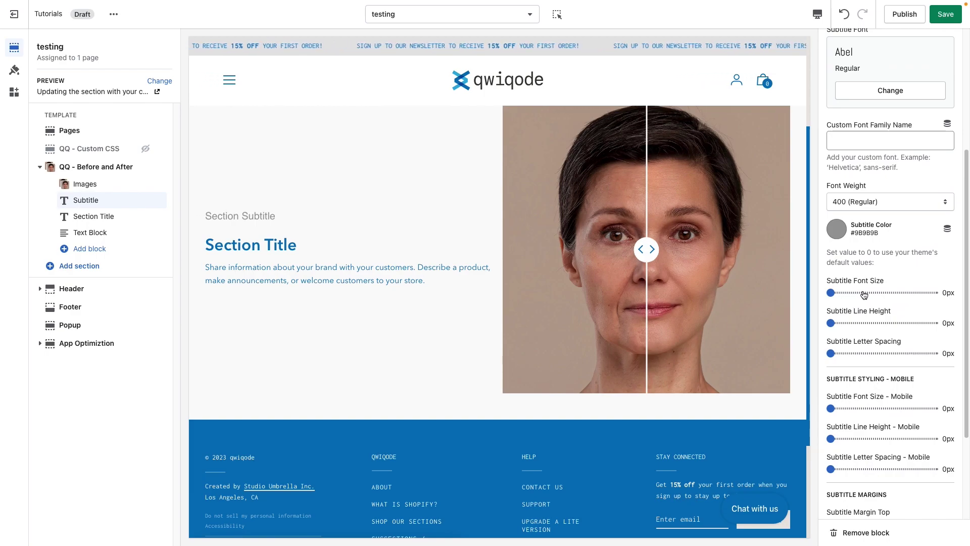
left_click(858, 293)
left_click_drag(859, 292, 847, 292)
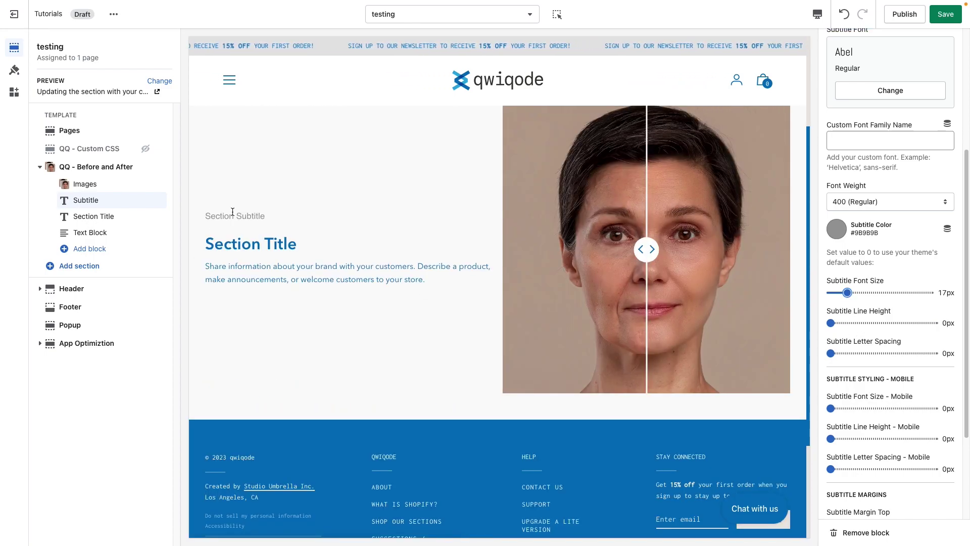
left_click_drag(236, 267, 253, 284)
left_click(253, 268)
left_click_drag(211, 216, 258, 216)
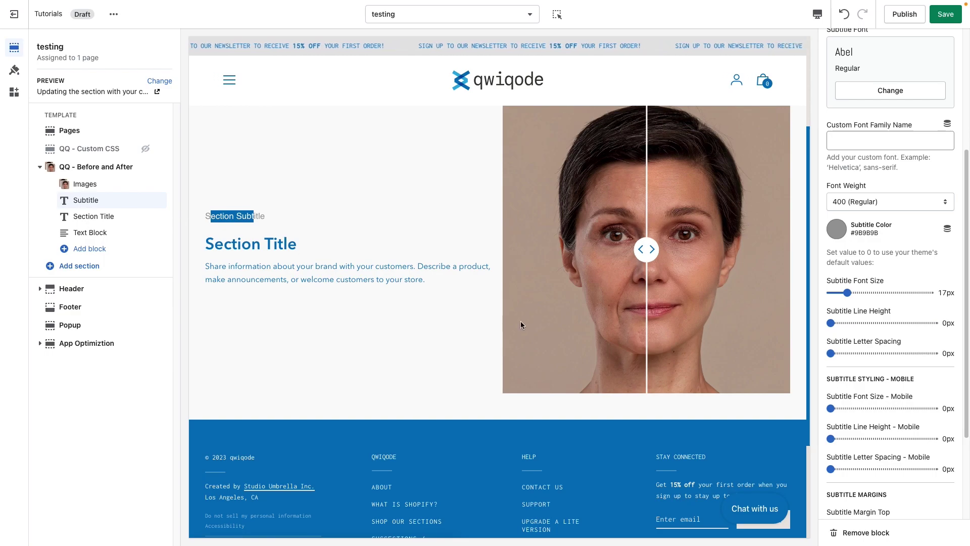
left_click(355, 285)
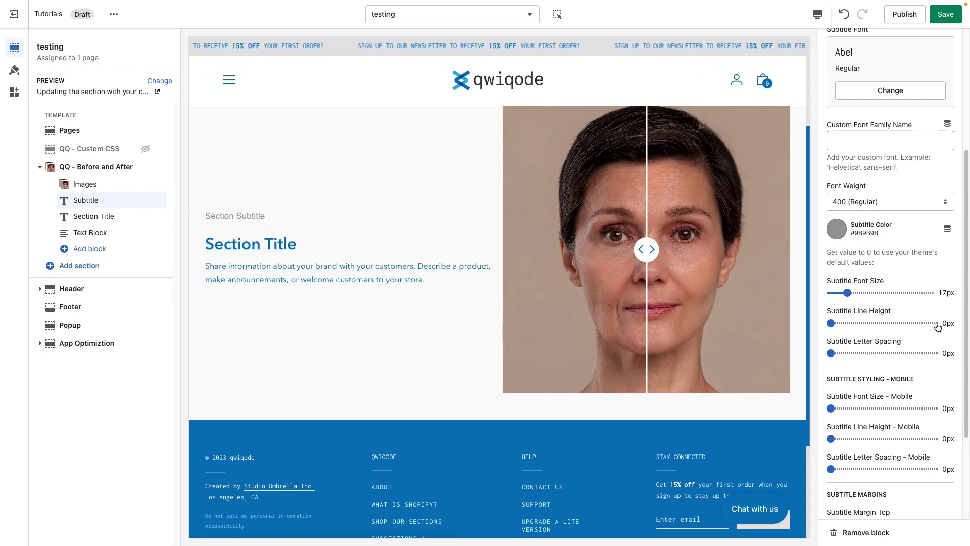
- Set the subtitle letter spacing to 1px and look over the mobile subtitle styling options
left_click_drag(830, 353, 852, 352)
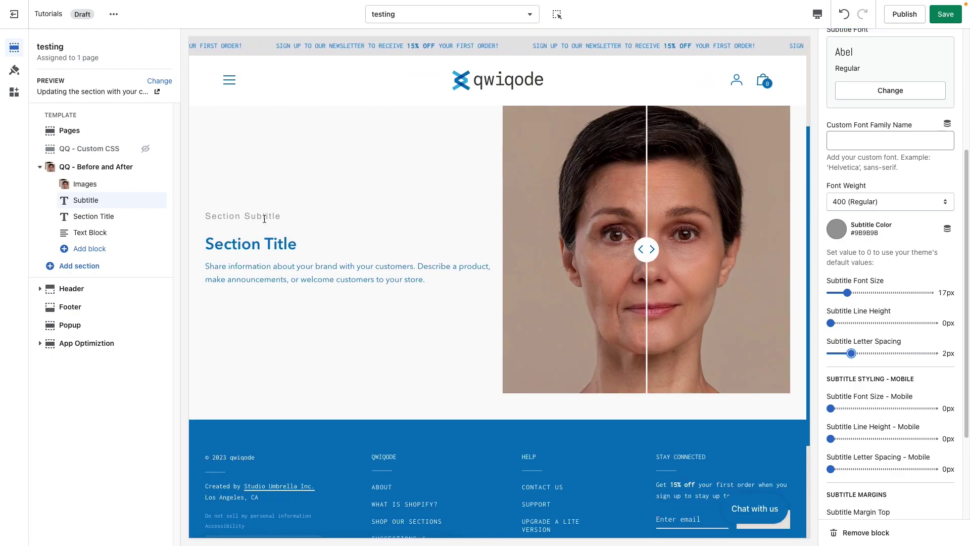
left_click_drag(850, 352, 841, 352)
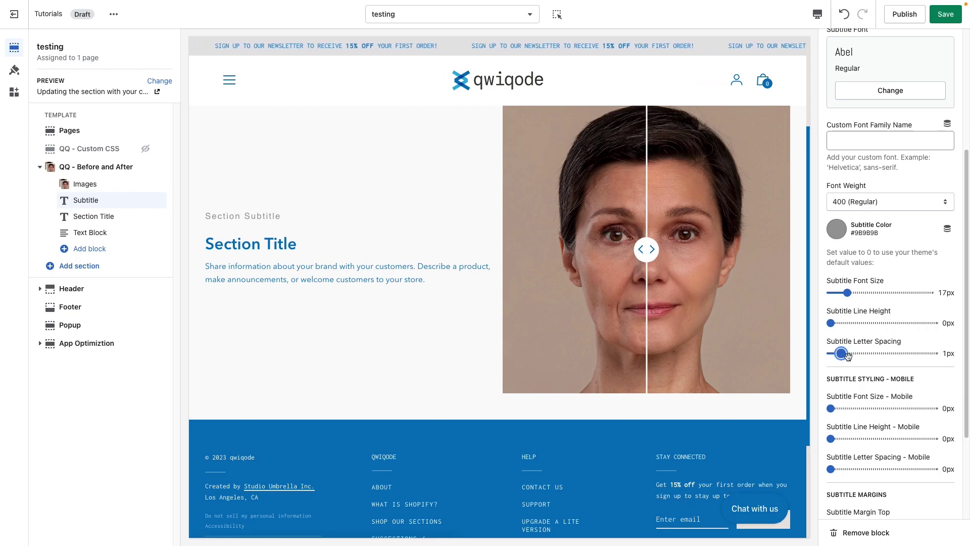
scroll(890, 395, "down", 1)
scroll(890, 396, "down", 2)
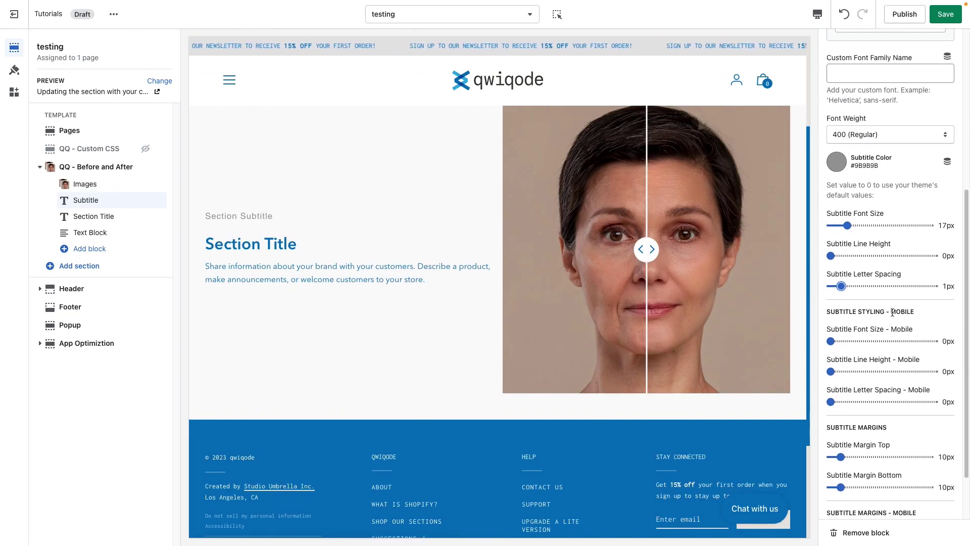
left_click_drag(907, 313, 884, 312)
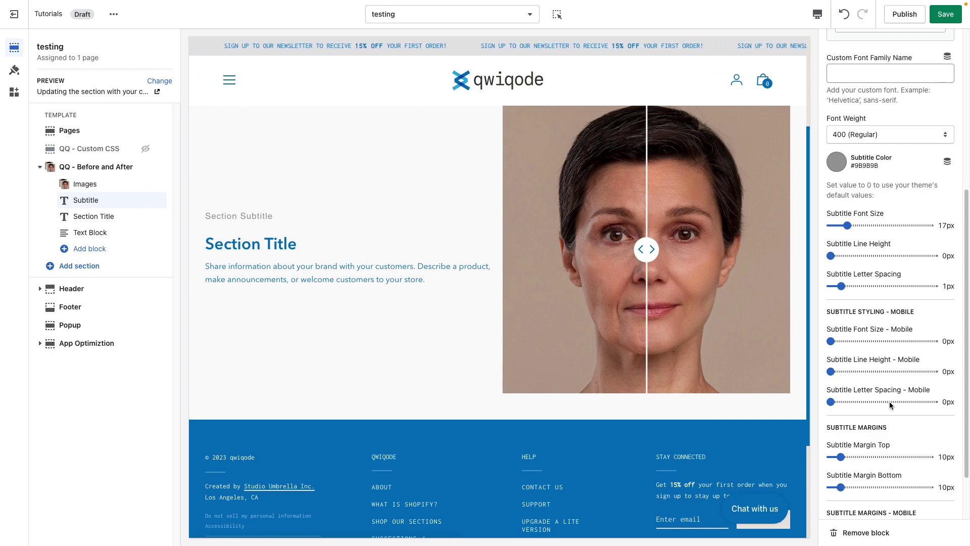
- Set the subtitle's desktop top and bottom margins to 0px and check the spacing above the section title
scroll(889, 403, "down", 2)
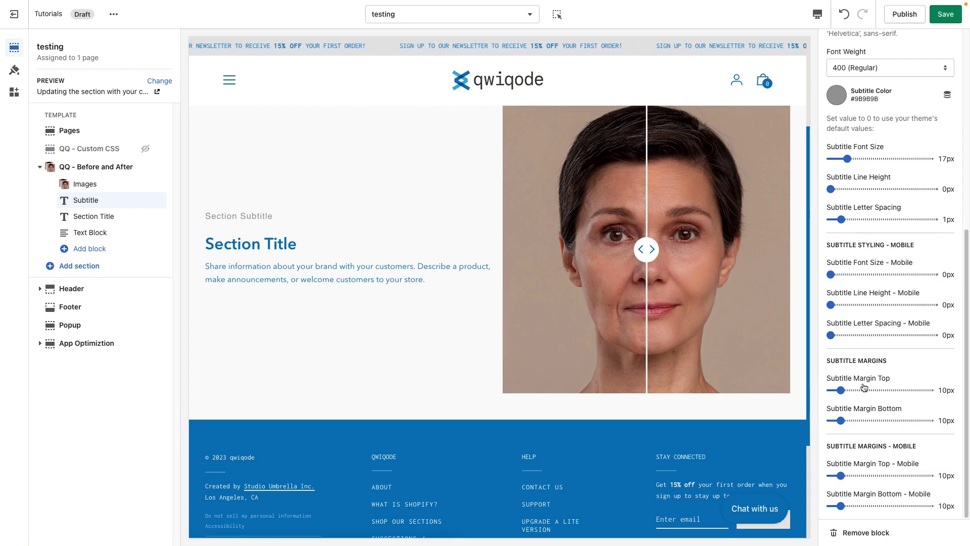
left_click_drag(840, 390, 830, 390)
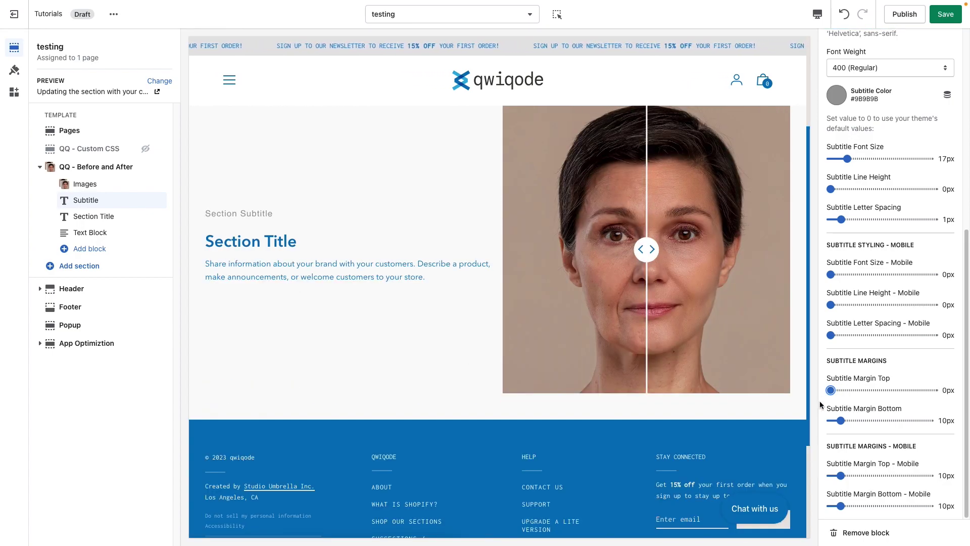
left_click_drag(841, 420, 831, 420)
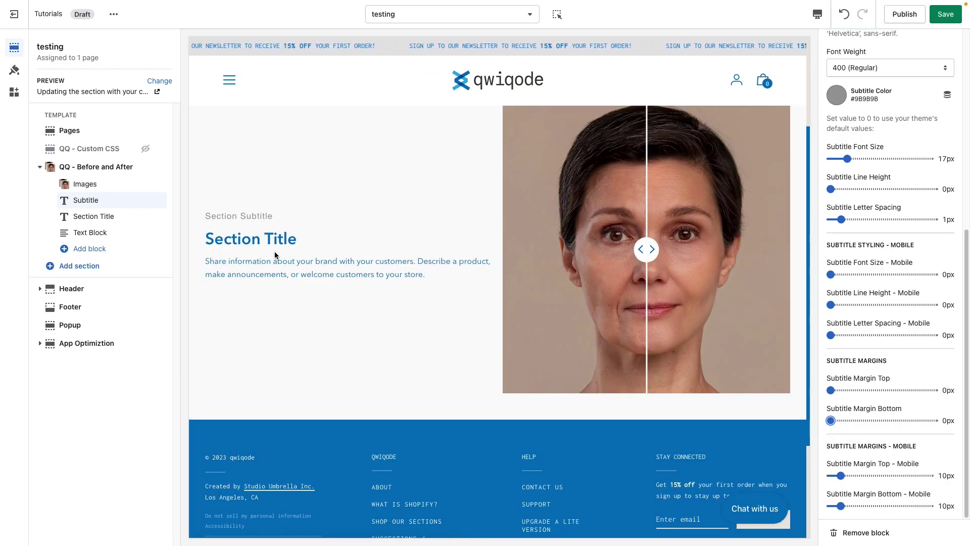
left_click_drag(287, 240, 193, 240)
left_click(258, 237)
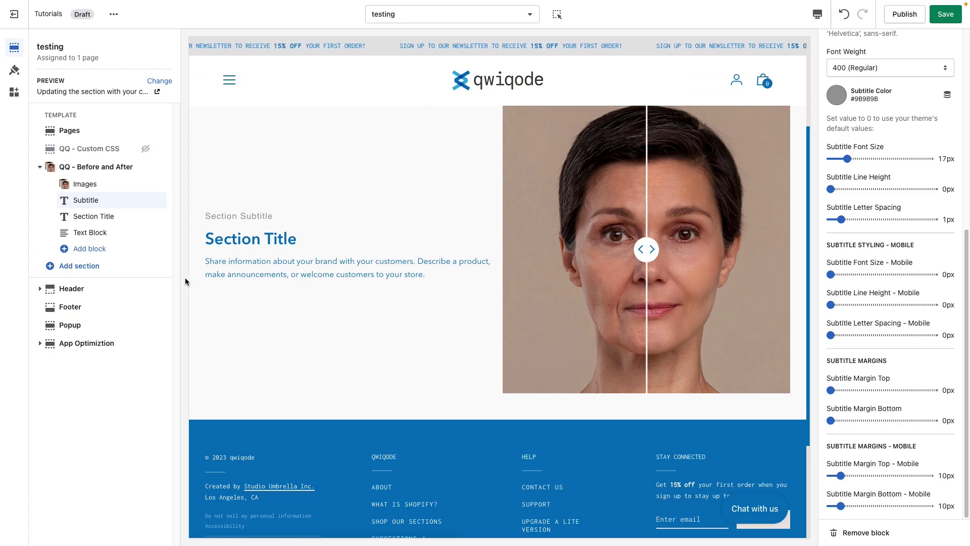
- Open the Section Title block's settings, examine its HTML element heading levels and briefly try its custom font
left_click(87, 217)
scroll(939, 244, "up", 5)
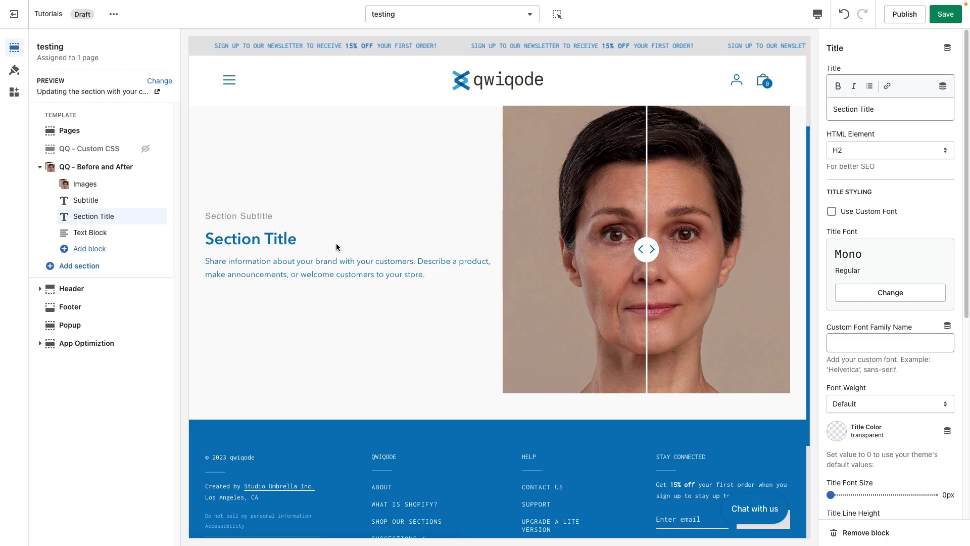
left_click(873, 150)
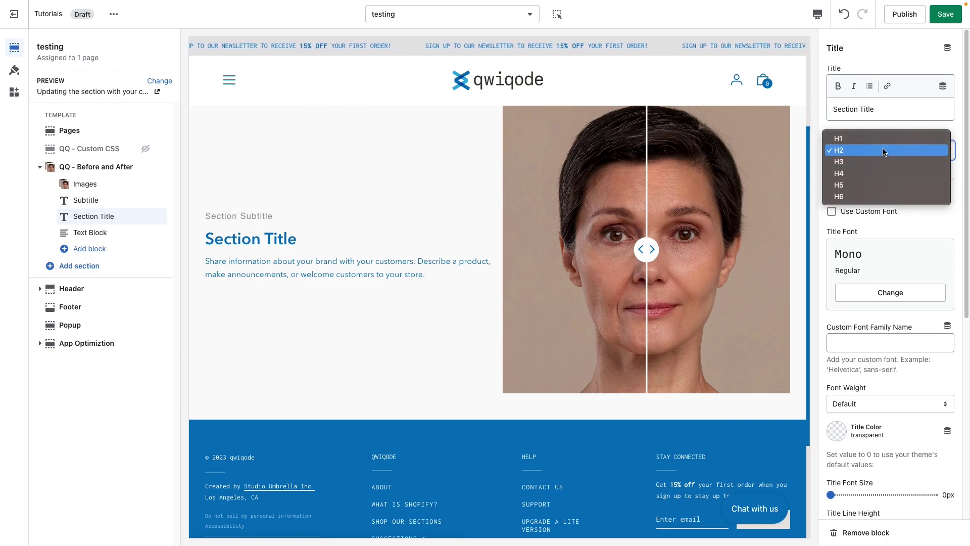
left_click(941, 228)
left_click(882, 215)
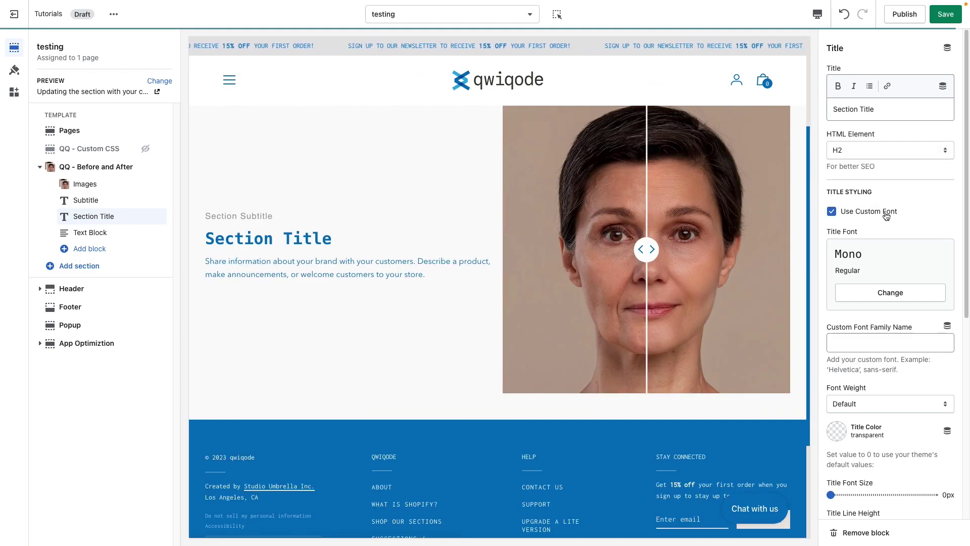
left_click(881, 215)
- Set the title's desktop top margin to 0px and its bottom margin to 16px
scroll(908, 307, "down", 3)
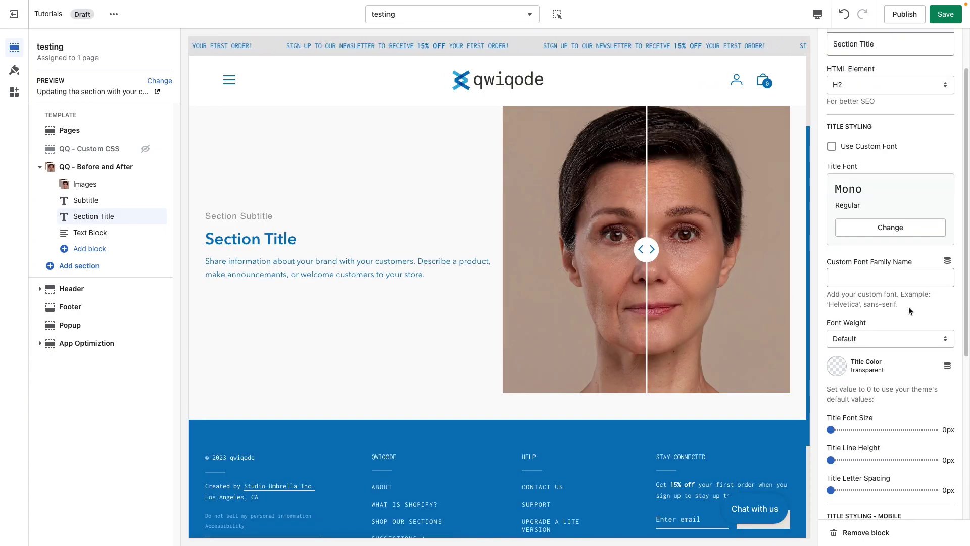
scroll(908, 306, "down", 4)
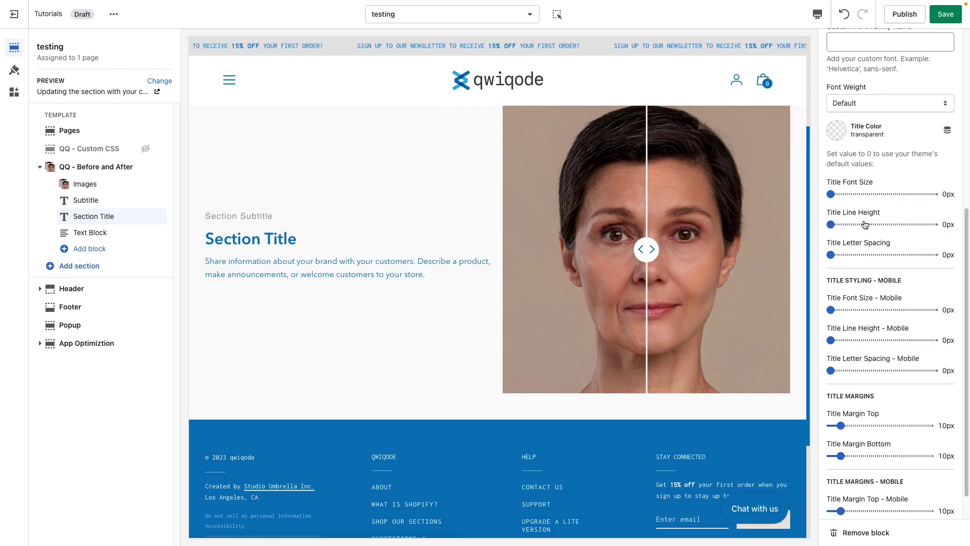
scroll(864, 316, "down", 1)
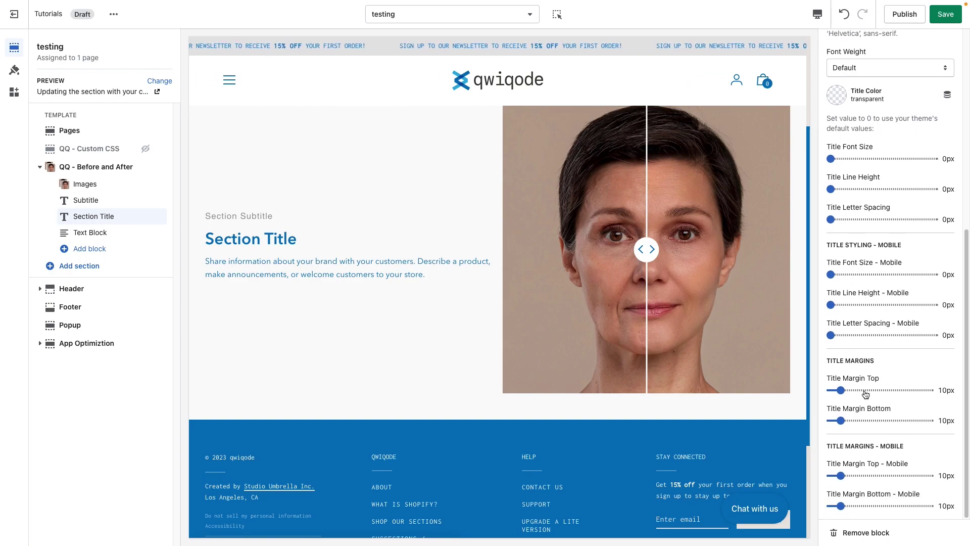
left_click_drag(841, 390, 819, 386)
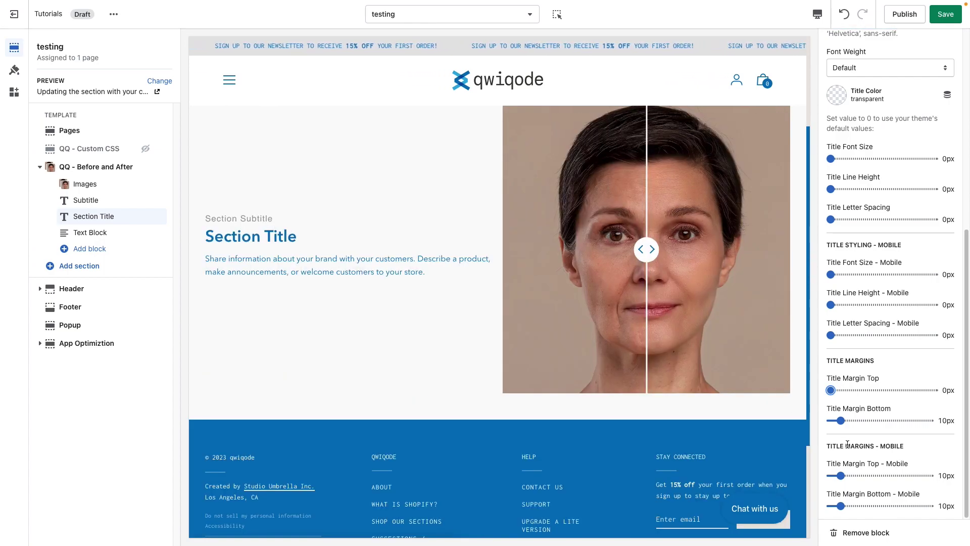
left_click_drag(840, 420, 868, 421)
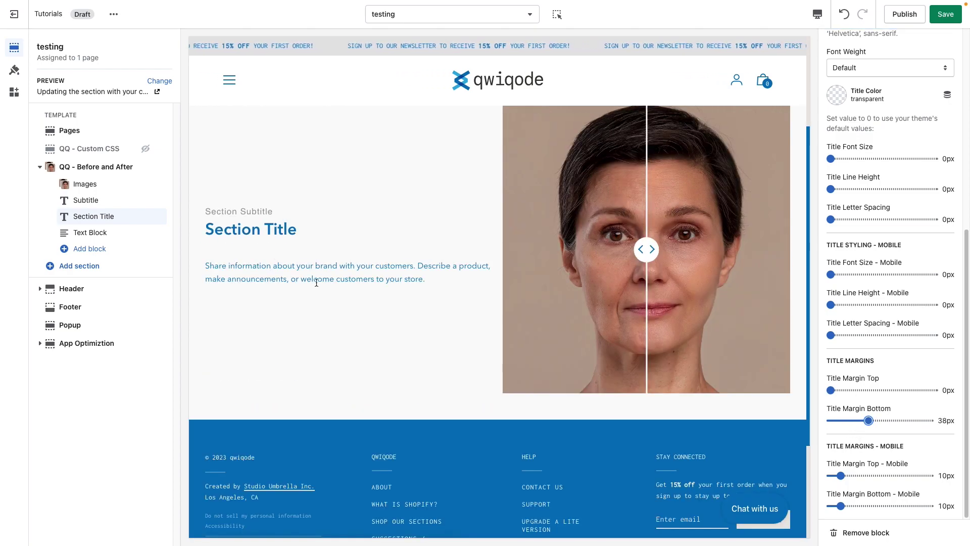
left_click(846, 420)
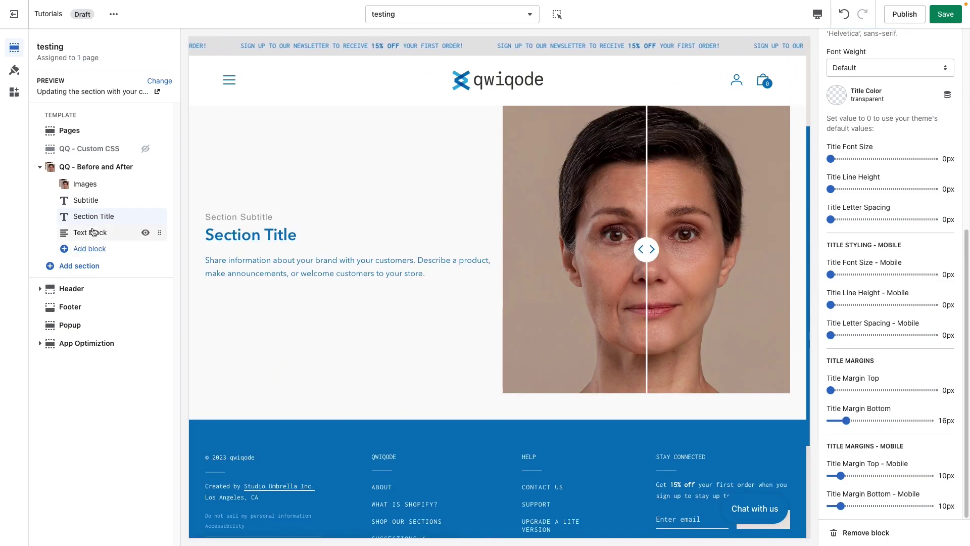
- Open the Text Block's settings and examine its text content, font, color, size and mobile styling options
left_click(93, 231)
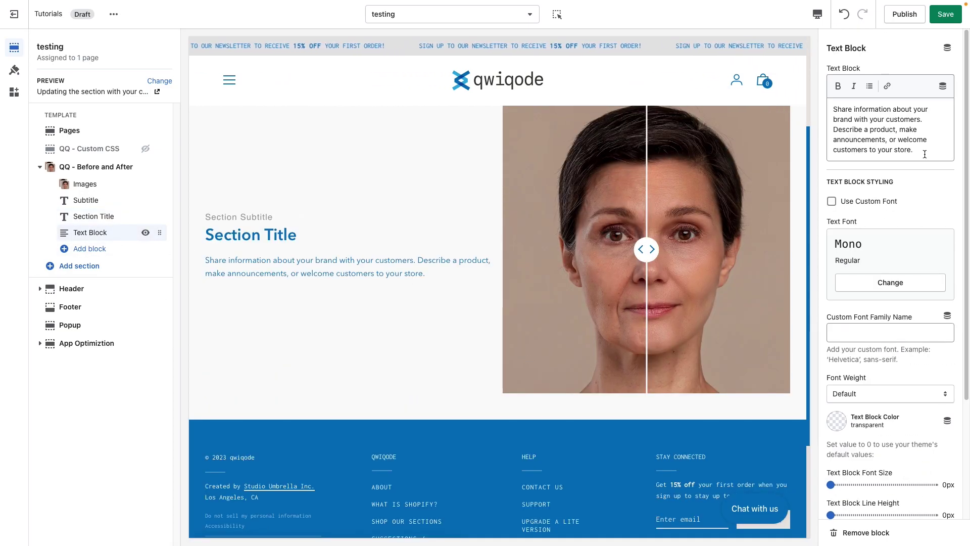
left_click_drag(924, 154, 828, 110)
left_click(873, 126)
left_click_drag(920, 152, 839, 116)
left_click(862, 127)
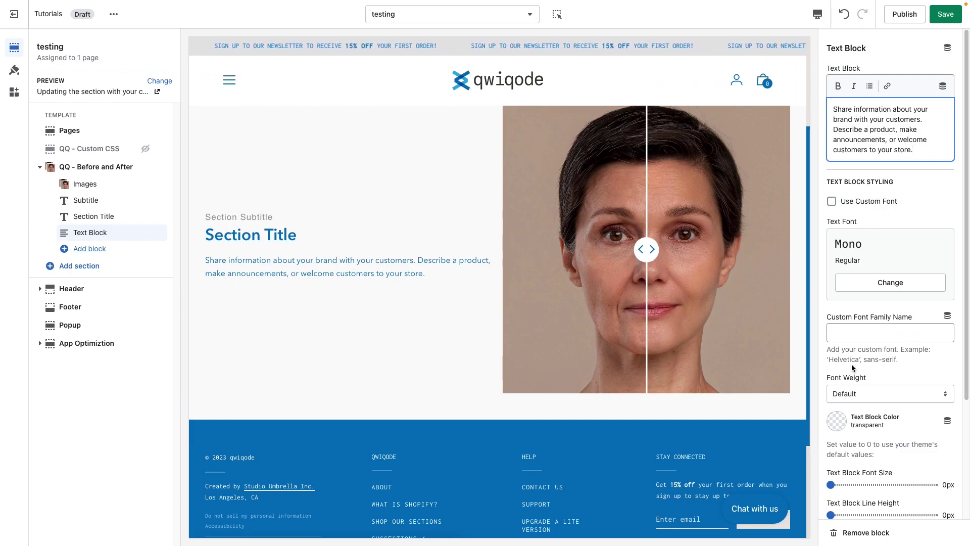
scroll(851, 364, "down", 3)
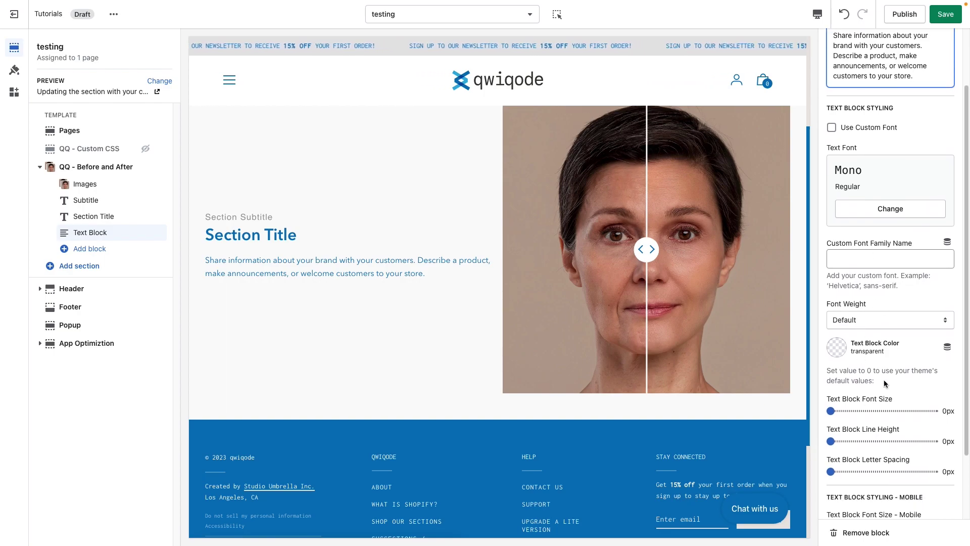
scroll(884, 382, "down", 2)
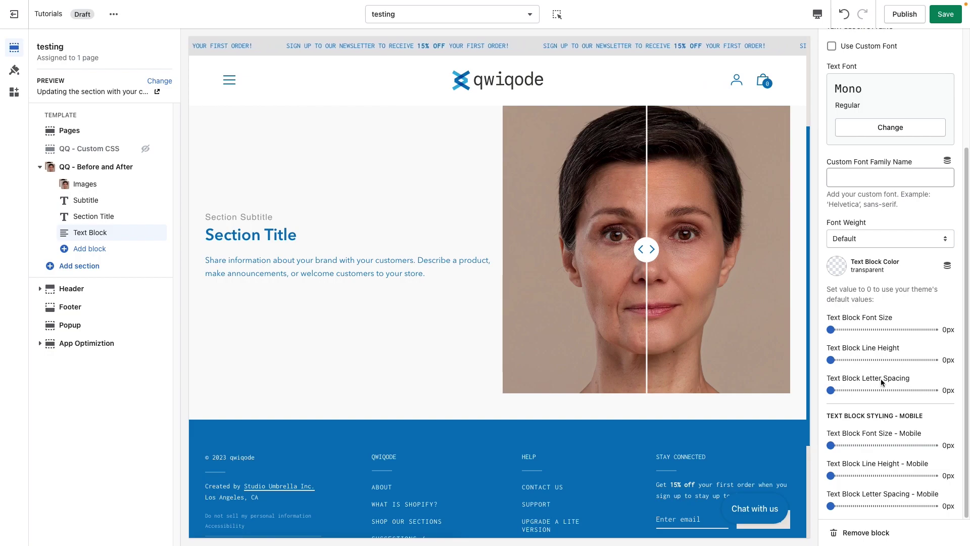
scroll(880, 342, "up", 4)
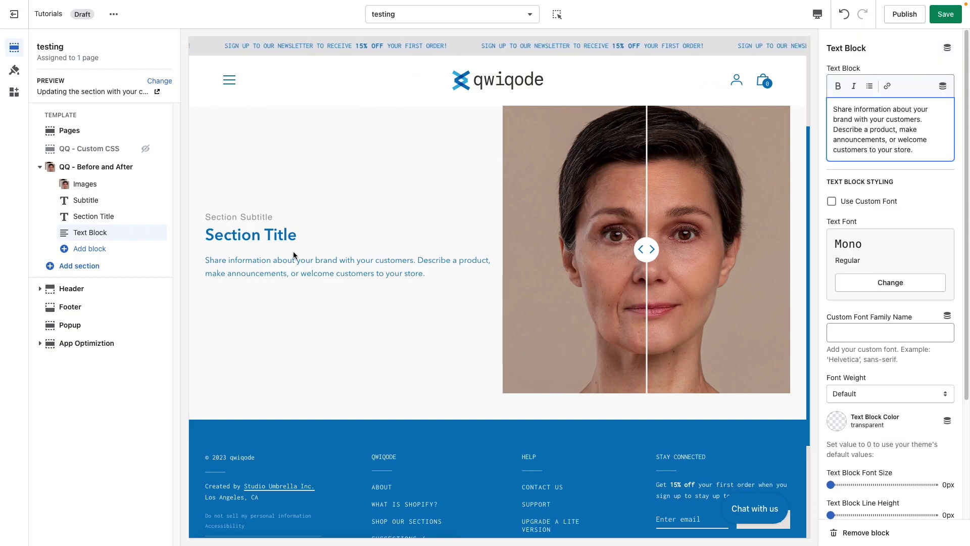
- Add a Buttons block to the Before and After section with a 32 top margin and a 40 margin between buttons
left_click(101, 251)
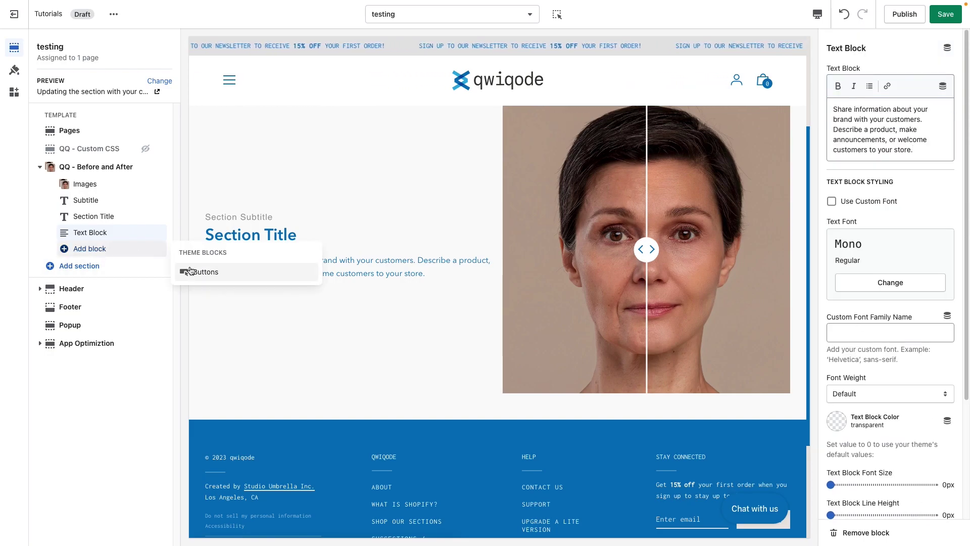
left_click(200, 271)
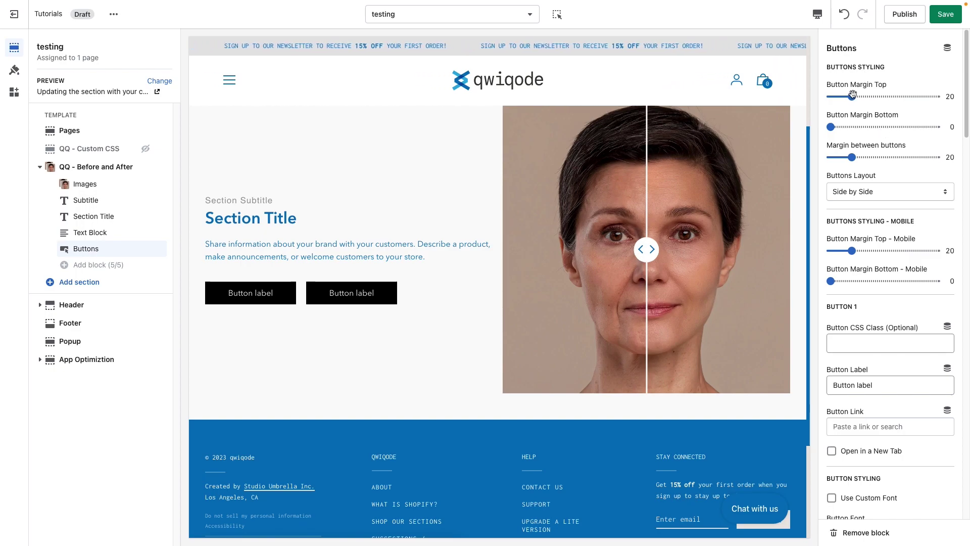
left_click_drag(851, 95, 864, 96)
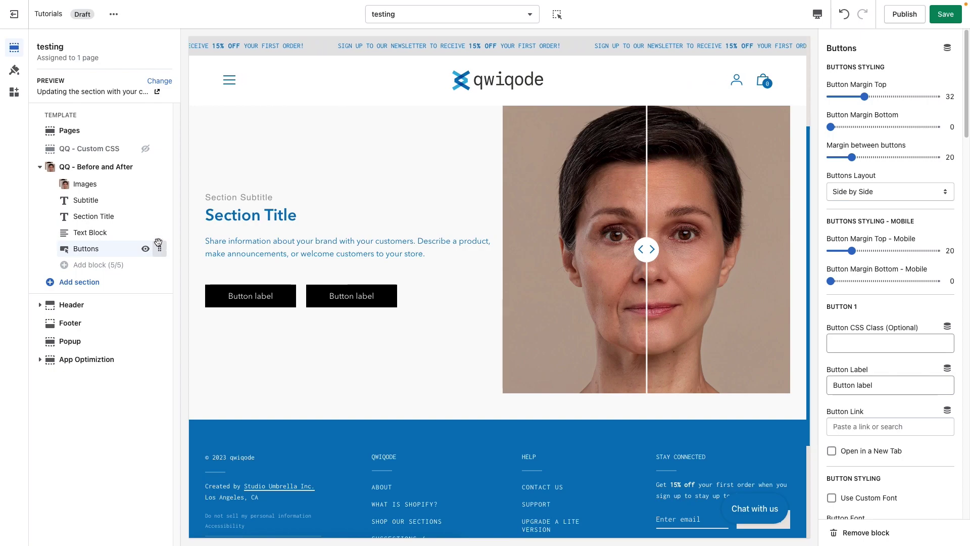
mouse_move(158, 247)
left_mouse_down()
mouse_move(161, 216)
mouse_move(159, 263)
left_mouse_up()
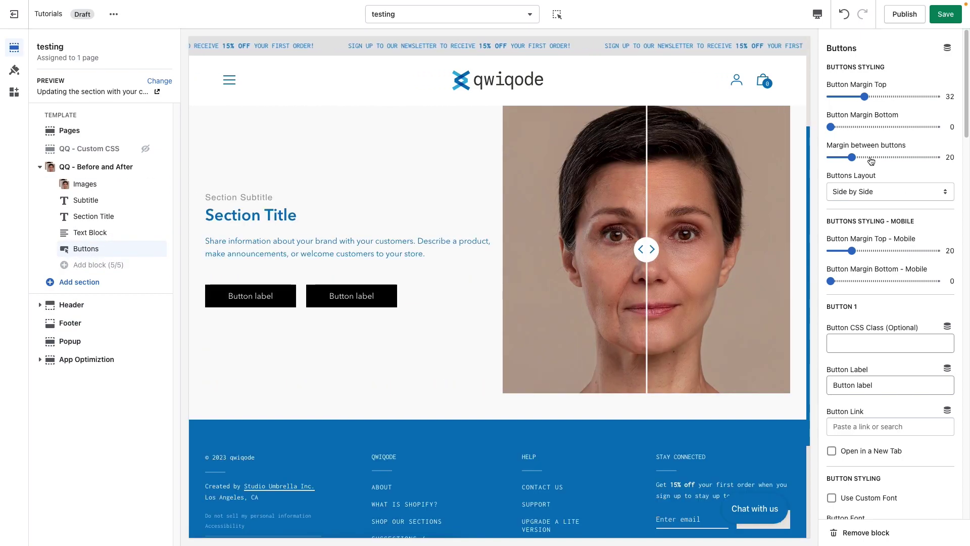
left_click_drag(852, 158, 873, 157)
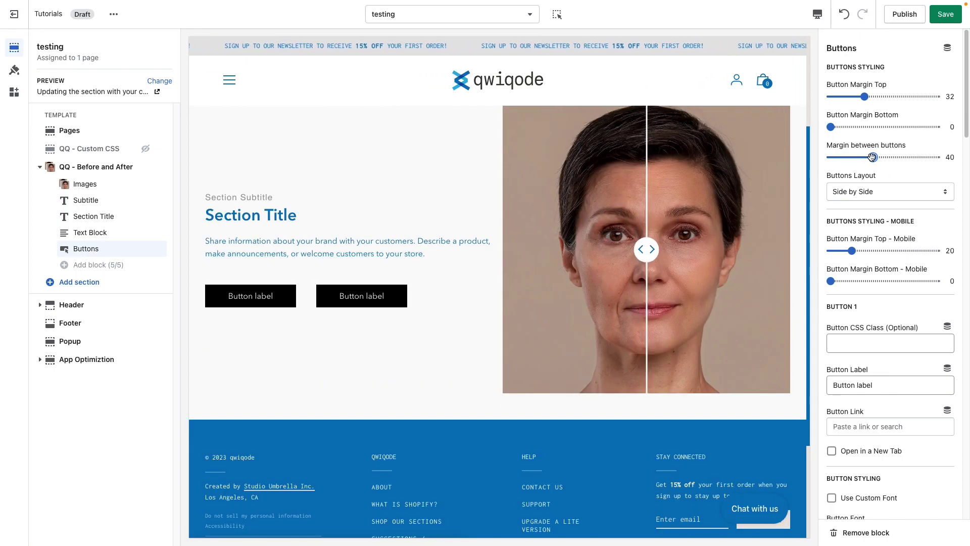
- Try the Stack layout for the buttons and return the layout to Side by Side
left_click(839, 196)
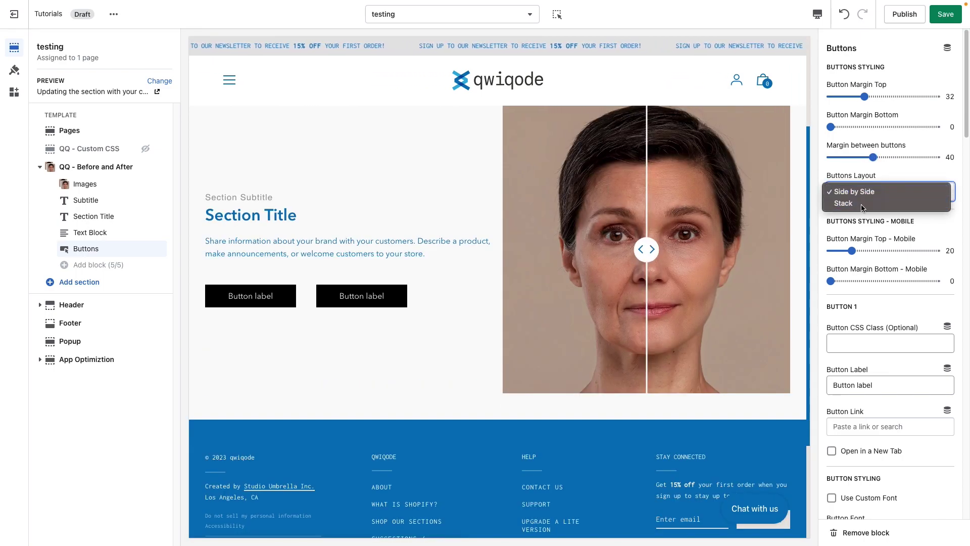
left_click(862, 206)
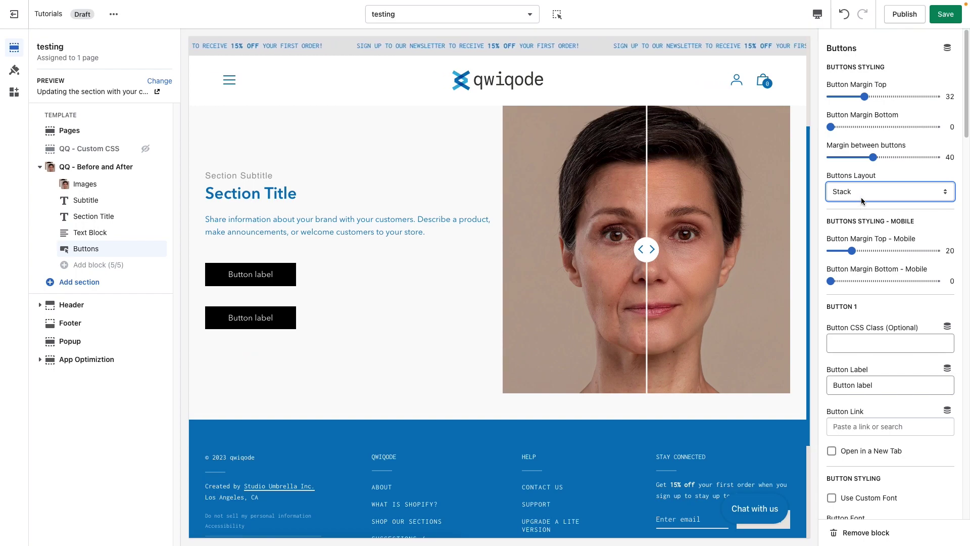
left_click(862, 199)
left_click(858, 180)
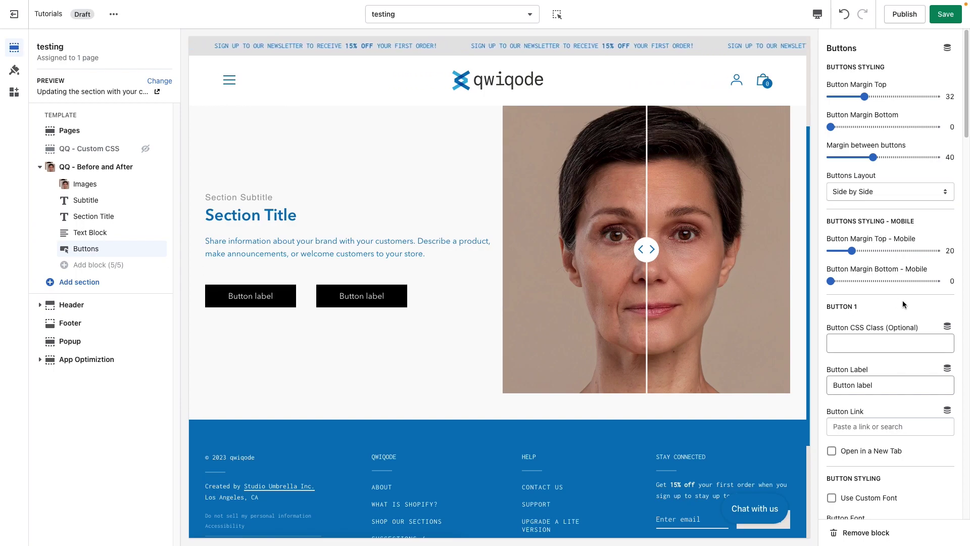
- Try "Click here" as Button 1's label, replace it with "Buy now", and view the available link destinations
scroll(903, 300, "down", 3)
scroll(902, 300, "down", 5)
scroll(899, 296, "up", 2)
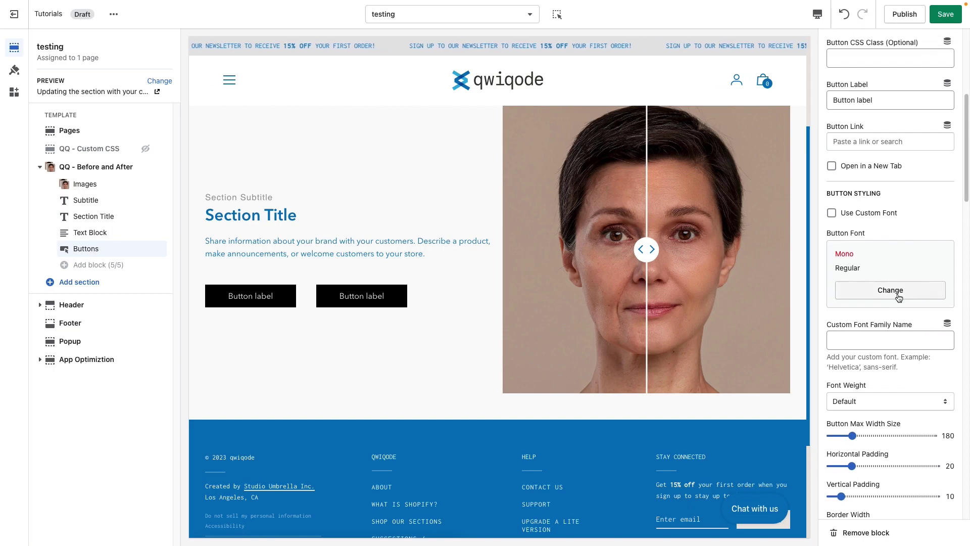
left_click(860, 118)
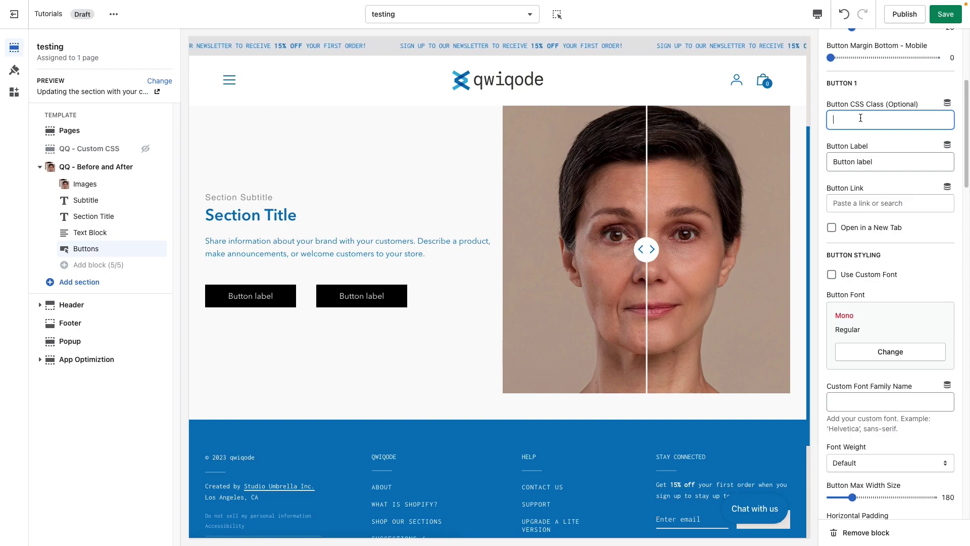
triple_click(894, 163)
type("Click here")
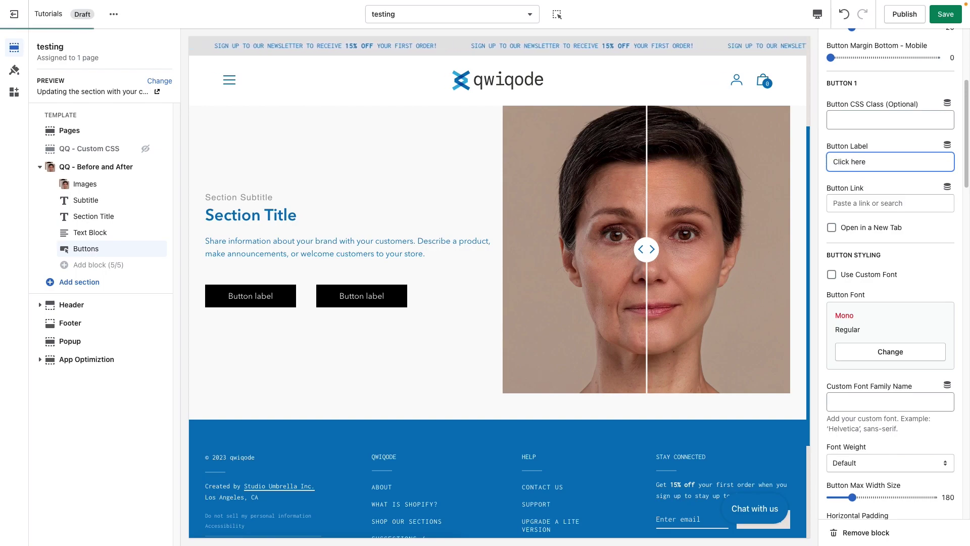
key("ctrl+a")
type("B")
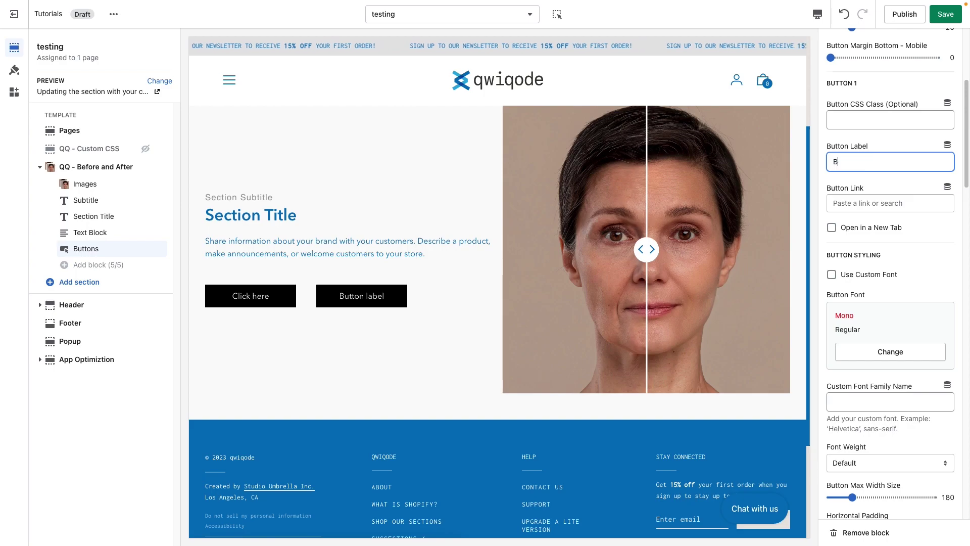
type("ut now")
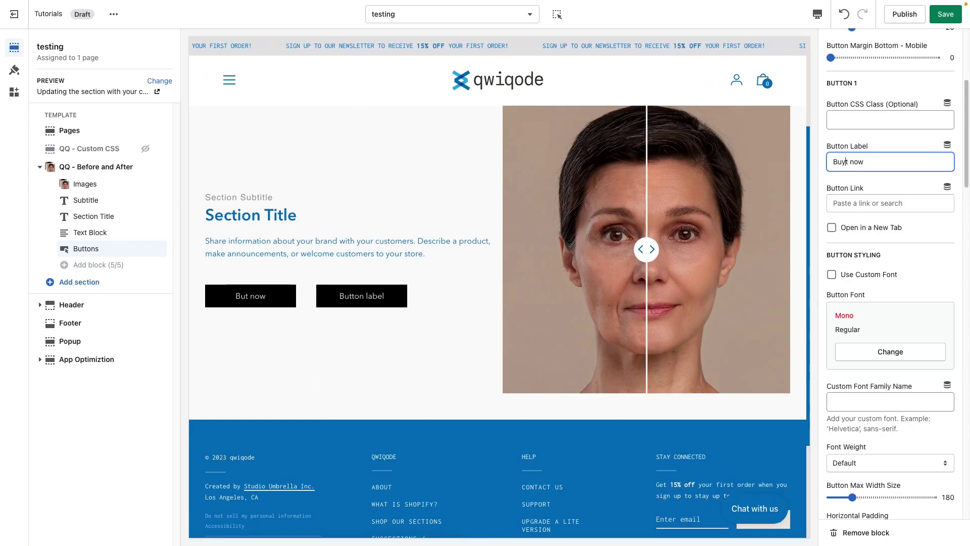
left_click(883, 202)
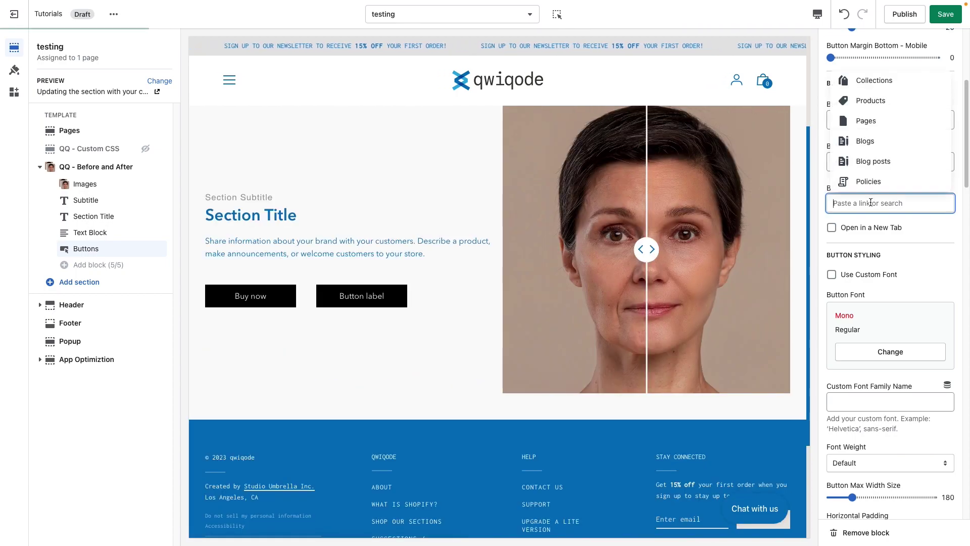
left_click(932, 221)
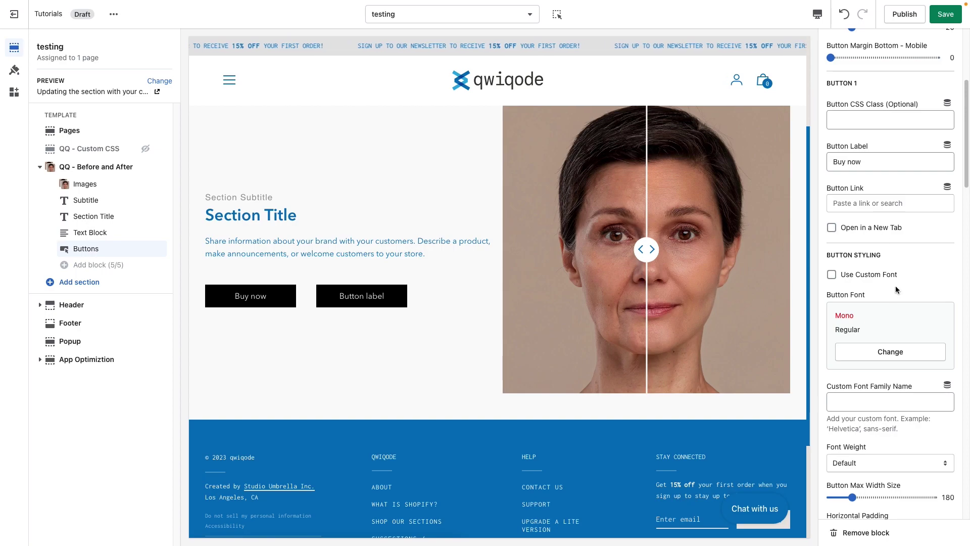
- Enable the custom font for Button 1, try the 400 (Regular) weight, and set the font weight to 700 (Bold)
scroll(892, 287, "down", 3)
scroll(892, 286, "down", 2)
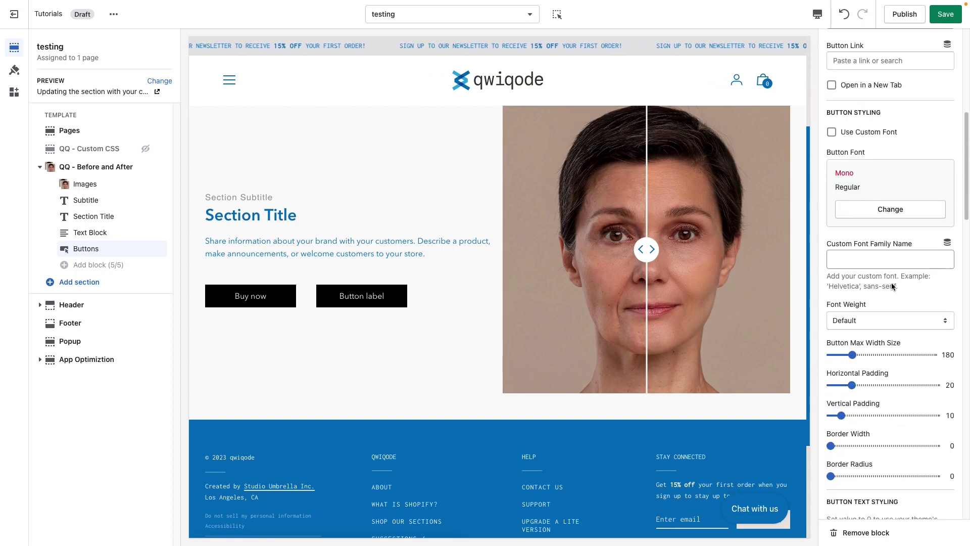
left_click(832, 133)
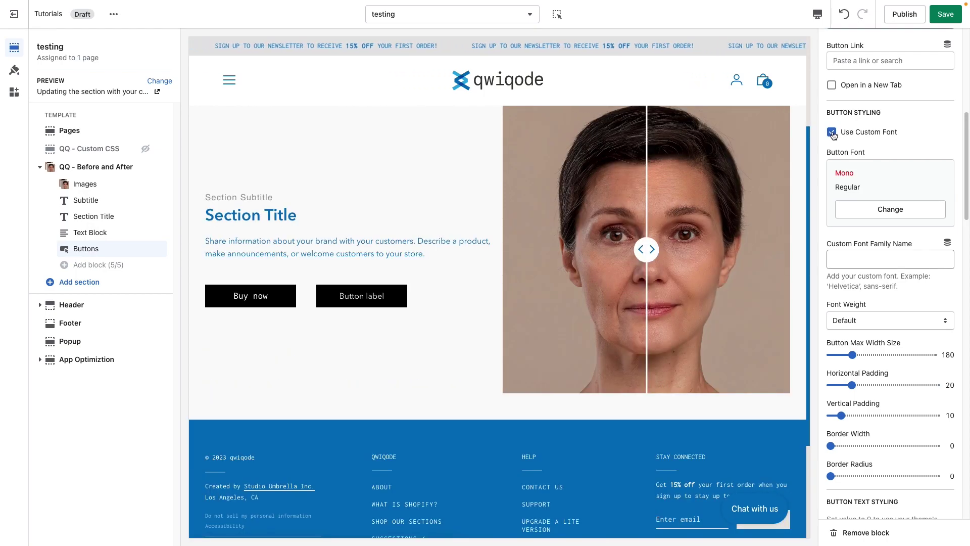
scroll(870, 245, "down", 1)
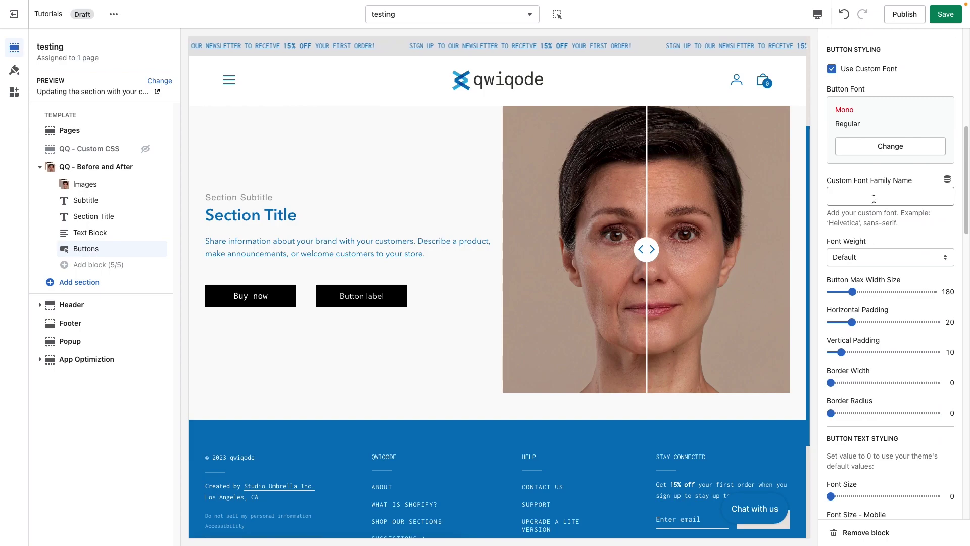
scroll(869, 265, "down", 1)
left_click(868, 229)
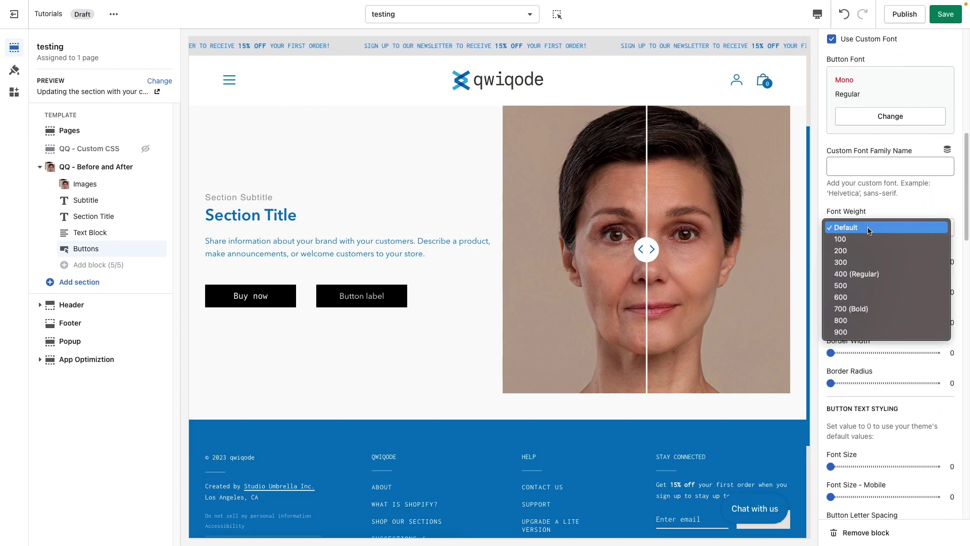
left_click(879, 276)
scroll(876, 266, "down", 1)
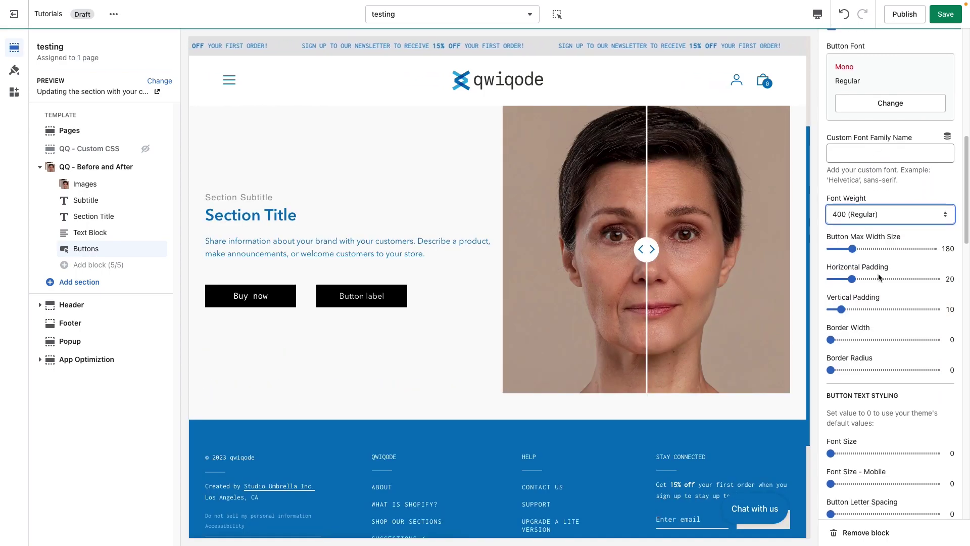
left_click(866, 200)
left_click(877, 236)
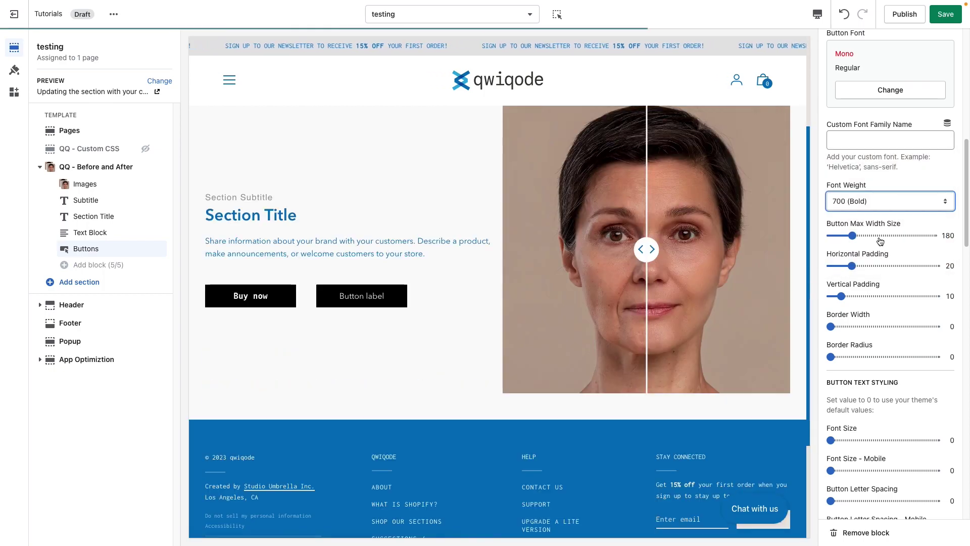
- Change Button 1's label to "BUY NOW" in capital letters
scroll(881, 247, "up", 5)
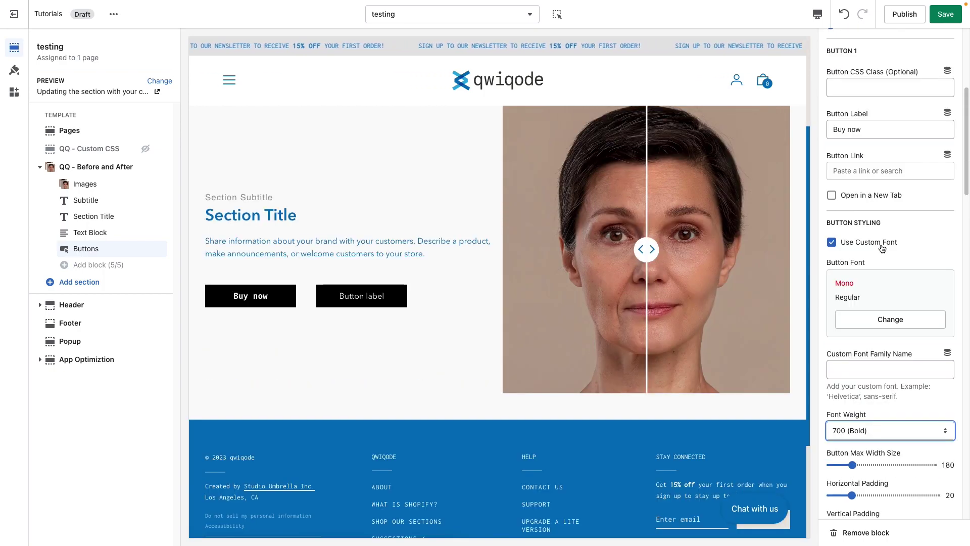
left_click_drag(872, 143, 784, 146)
type("BU")
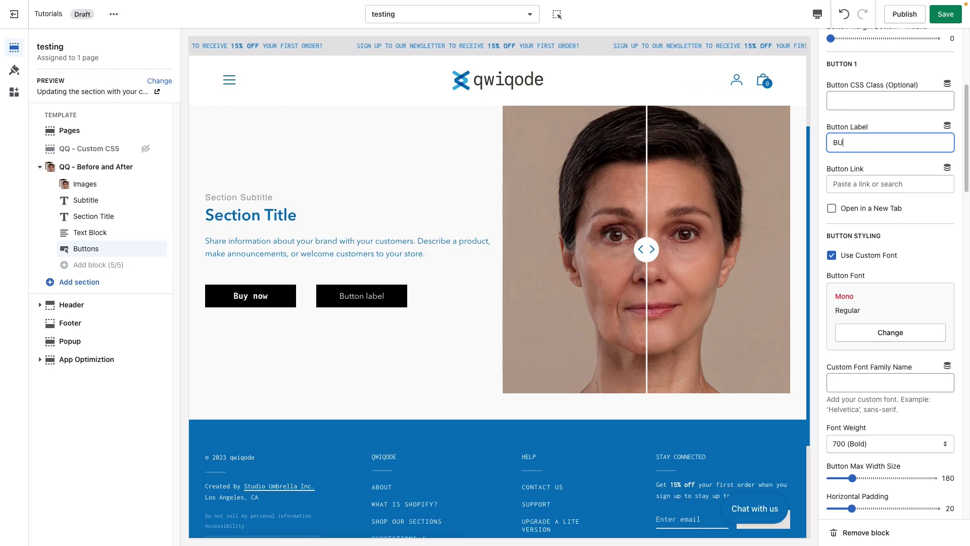
type("Y NOW")
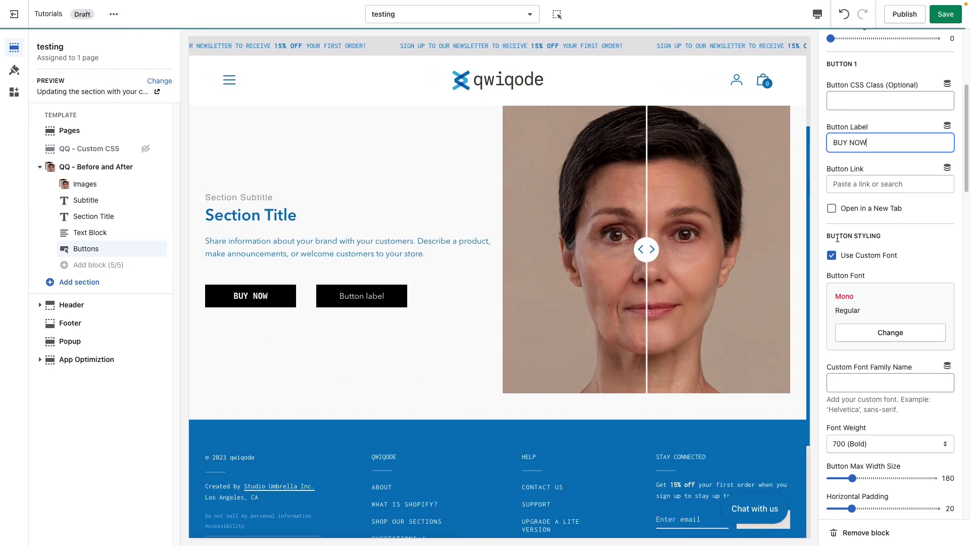
- Try several maximum widths and horizontal paddings for Button 1, finishing with a max width of 240 and horizontal padding of 20
scroll(891, 282, "down", 5)
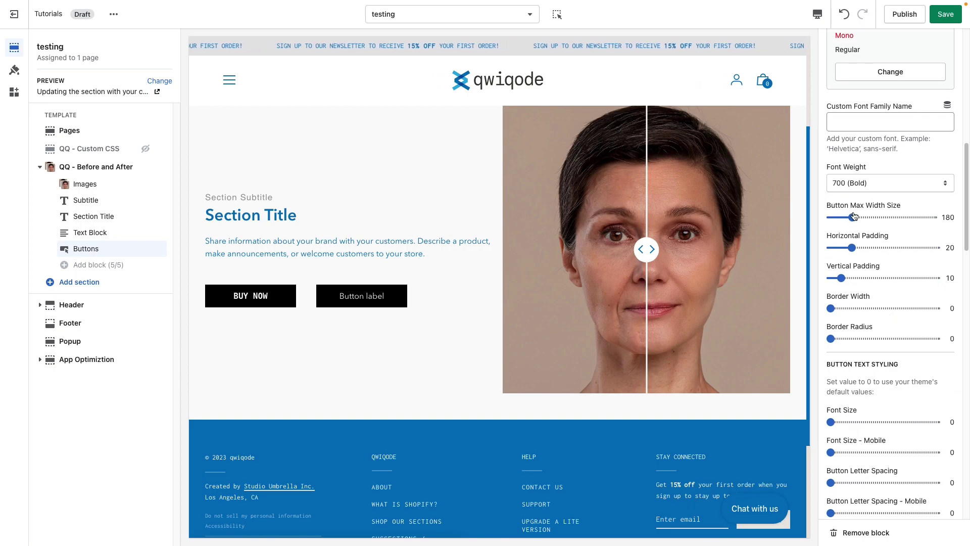
left_click_drag(853, 217, 868, 217)
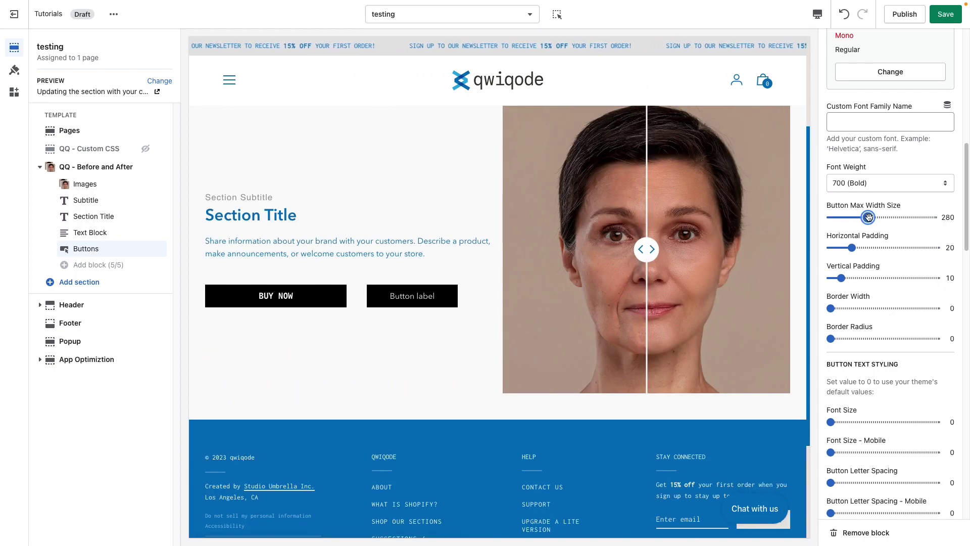
left_click_drag(868, 218, 858, 217)
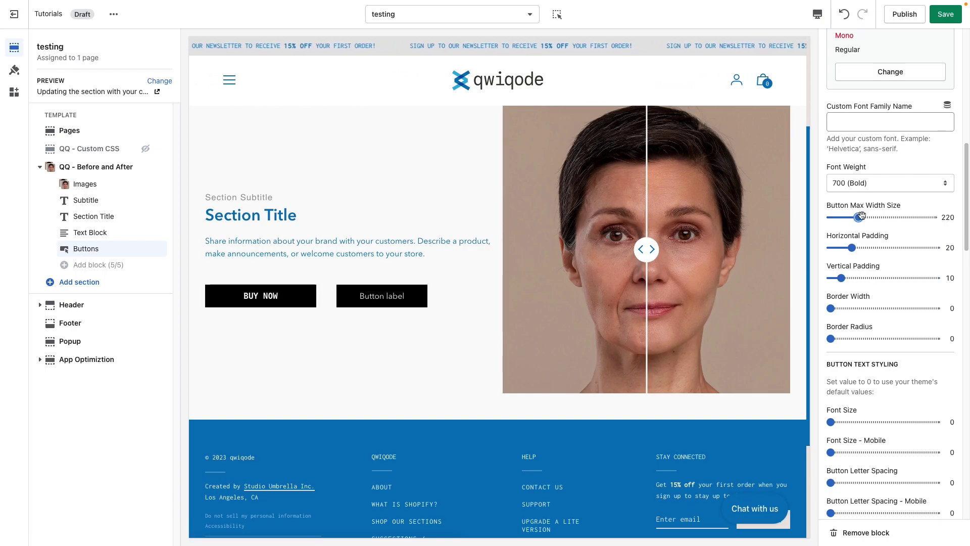
left_click_drag(842, 219, 839, 217)
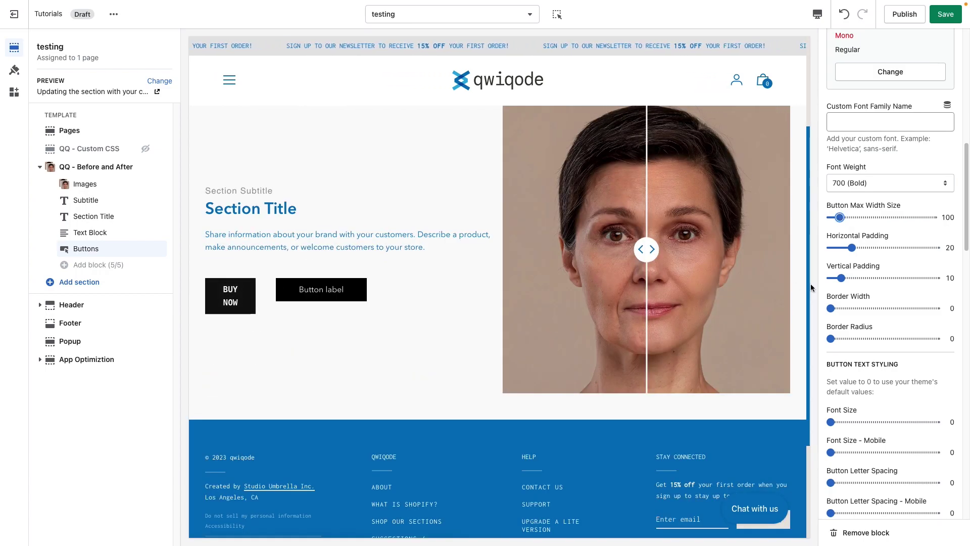
left_click(872, 248)
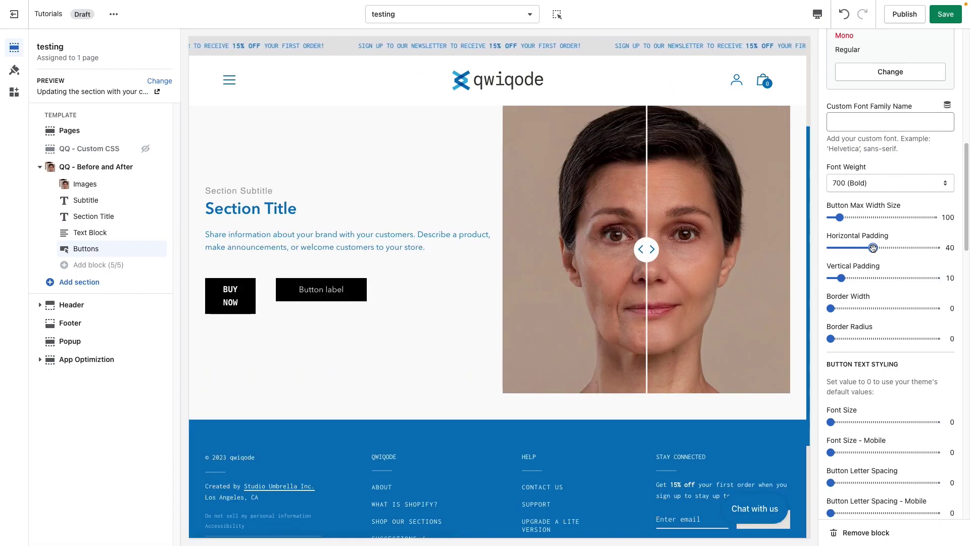
left_click_drag(839, 218, 860, 218)
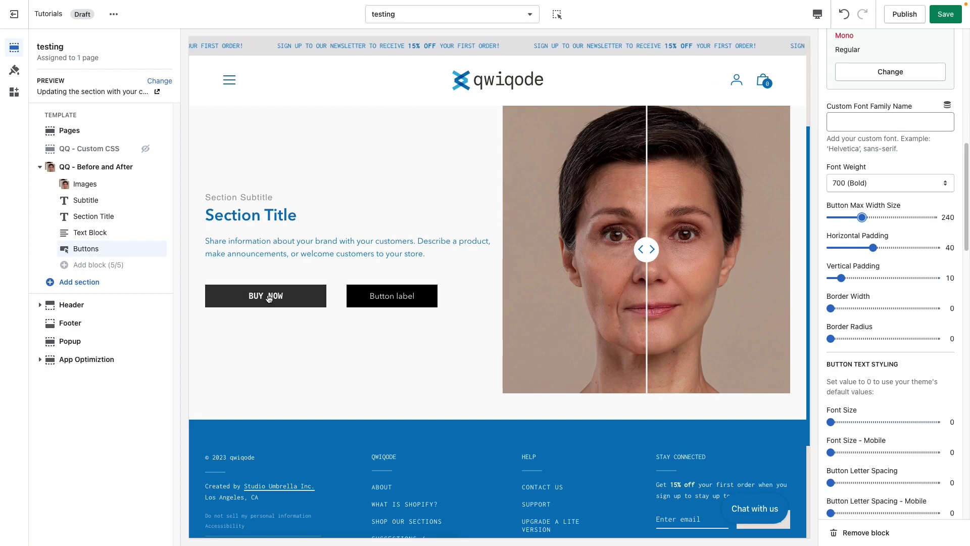
left_click_drag(872, 247, 851, 248)
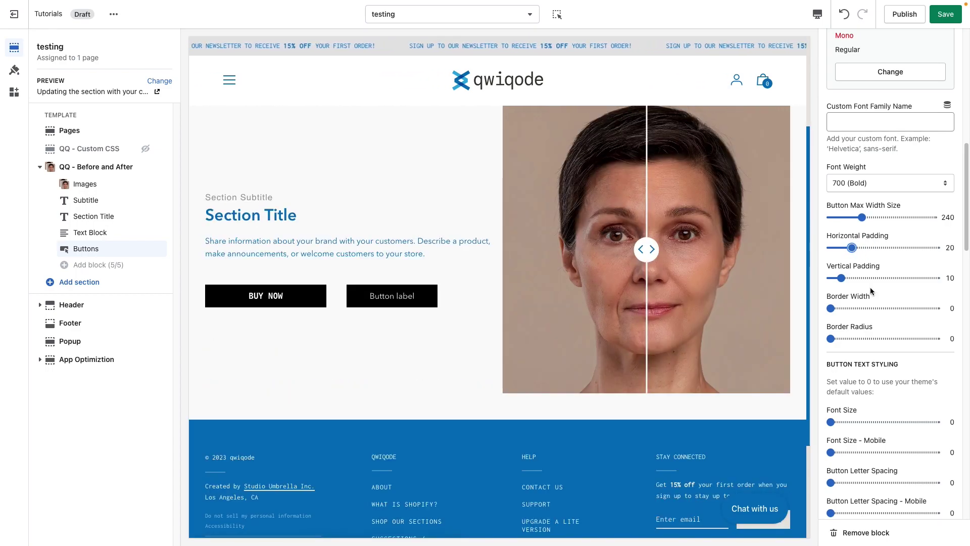
- Try a vertical padding of 18 for Button 1 and settle on 12
scroll(864, 290, "down", 1)
left_click_drag(841, 271, 849, 271)
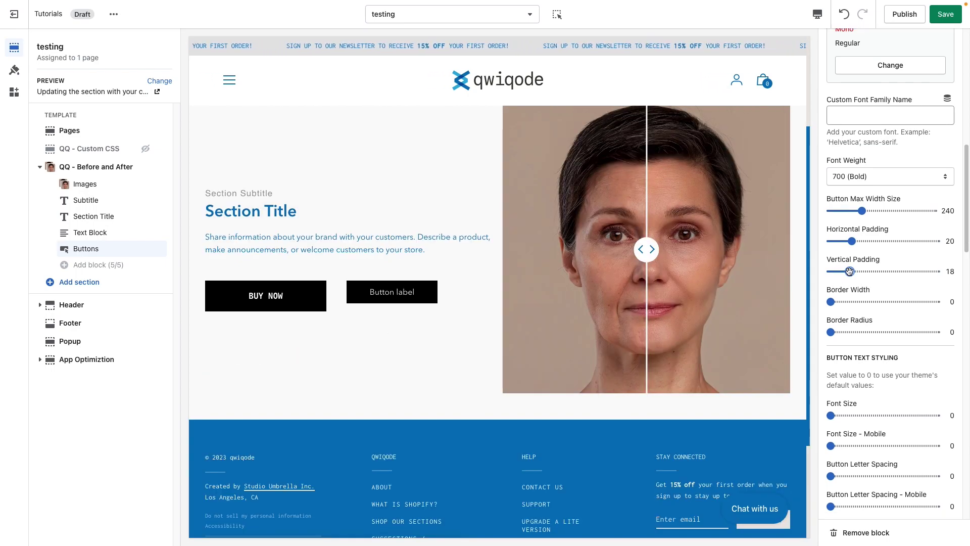
left_click_drag(849, 271, 843, 271)
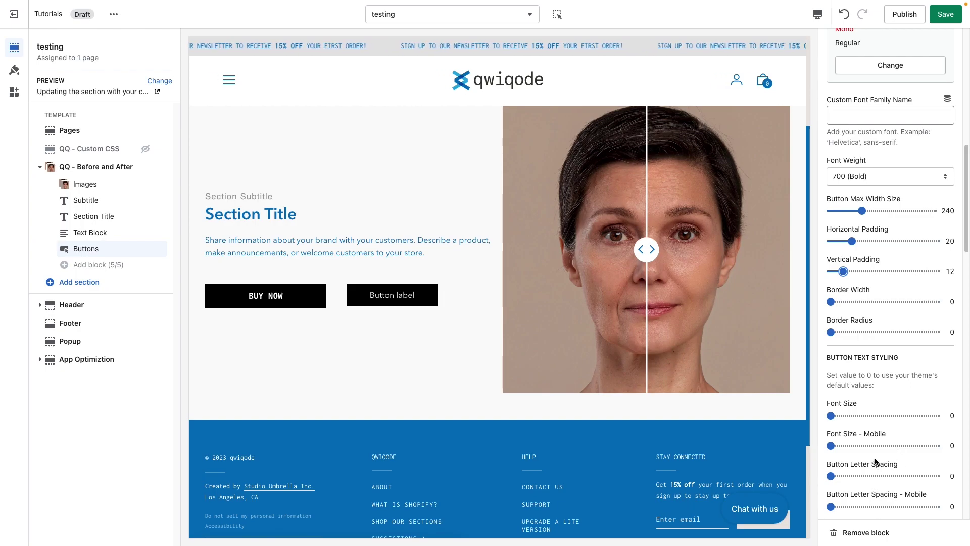
- Set Button 1's border width to 2 and its border radius to 15
scroll(876, 461, "down", 1)
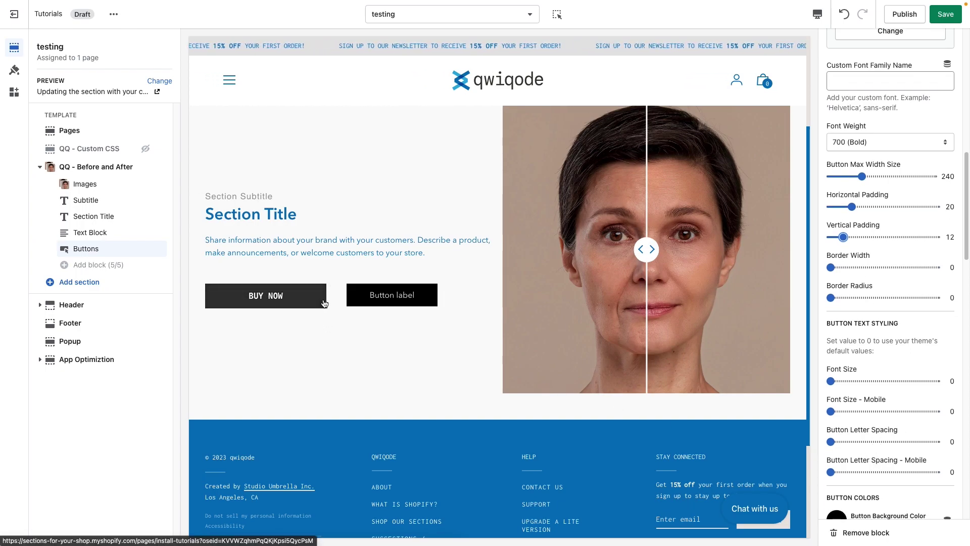
mouse_move(831, 267)
left_mouse_down()
mouse_move(842, 266)
mouse_move(834, 266)
left_mouse_up()
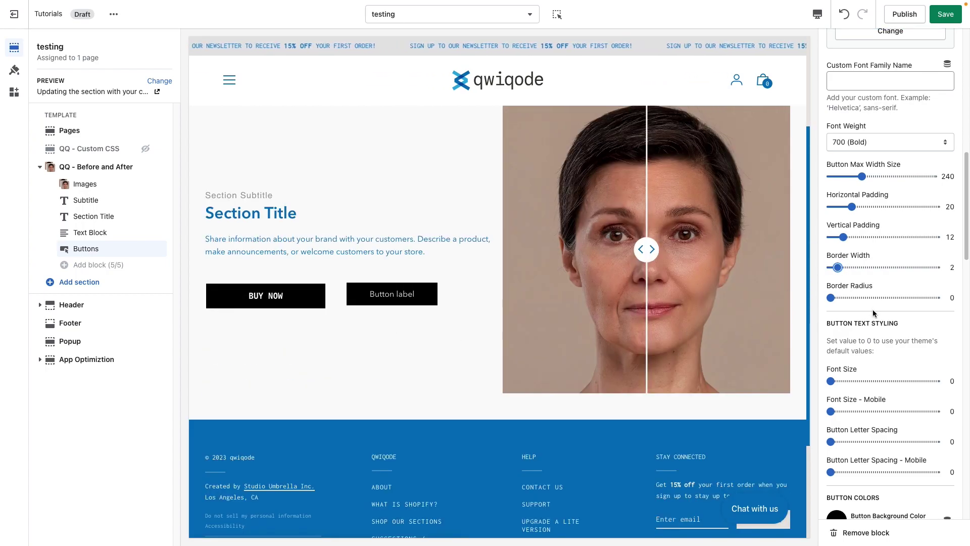
left_click_drag(829, 296, 845, 297)
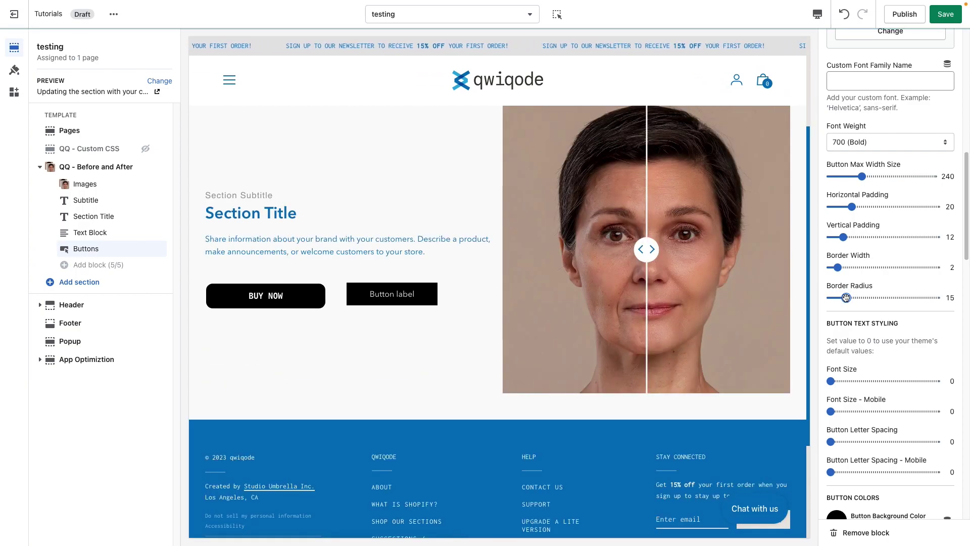
- Set Button 1's desktop font size to 15 and its desktop letter spacing to 1
scroll(864, 360, "down", 2)
scroll(864, 359, "down", 2)
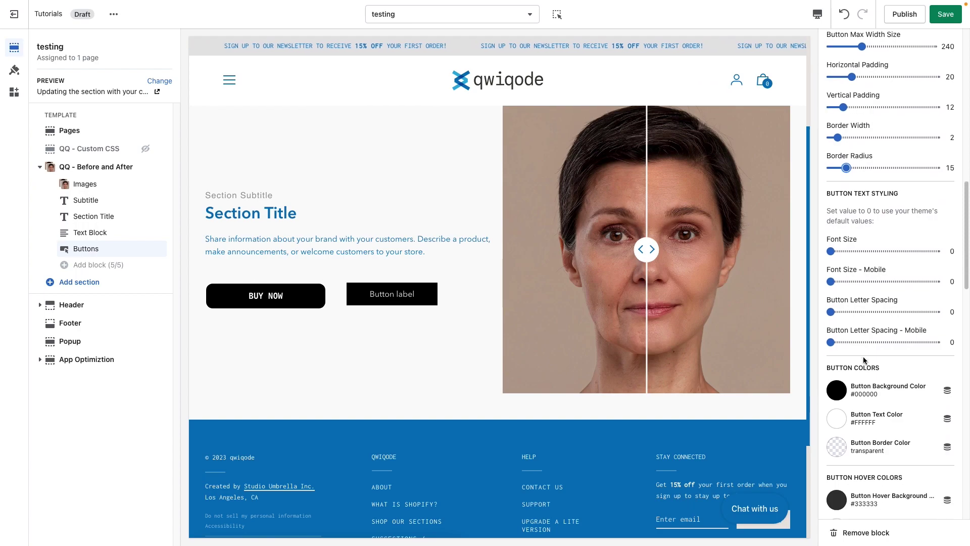
left_click(854, 226)
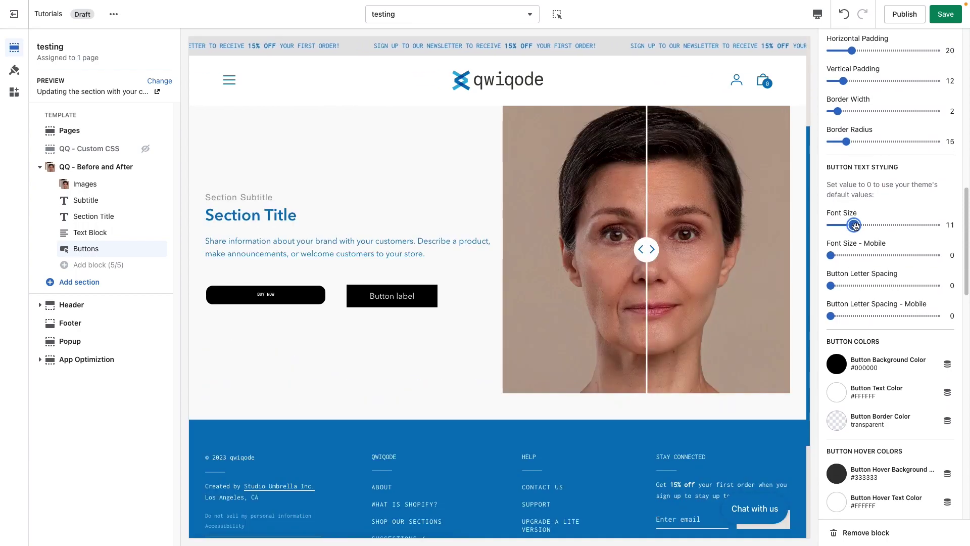
left_click_drag(854, 225, 862, 226)
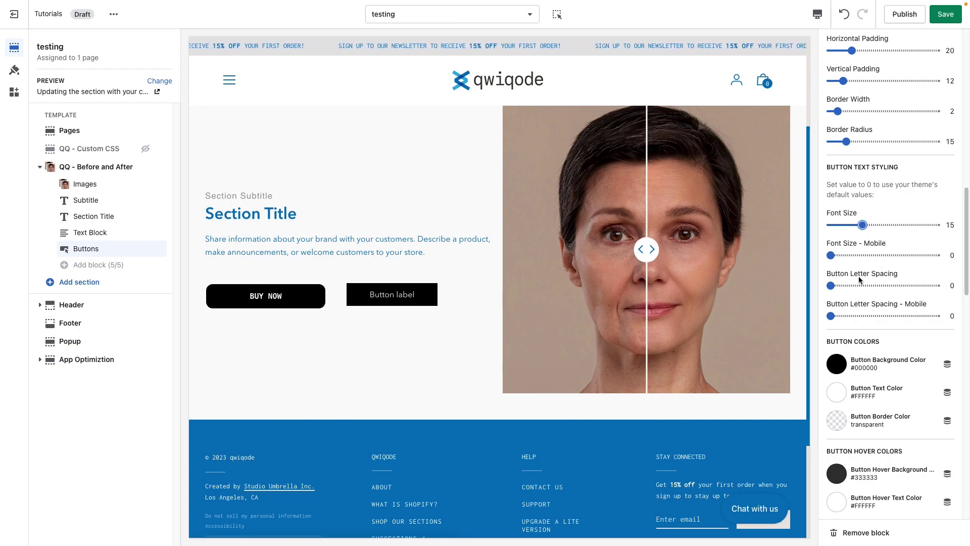
left_click_drag(831, 285, 838, 285)
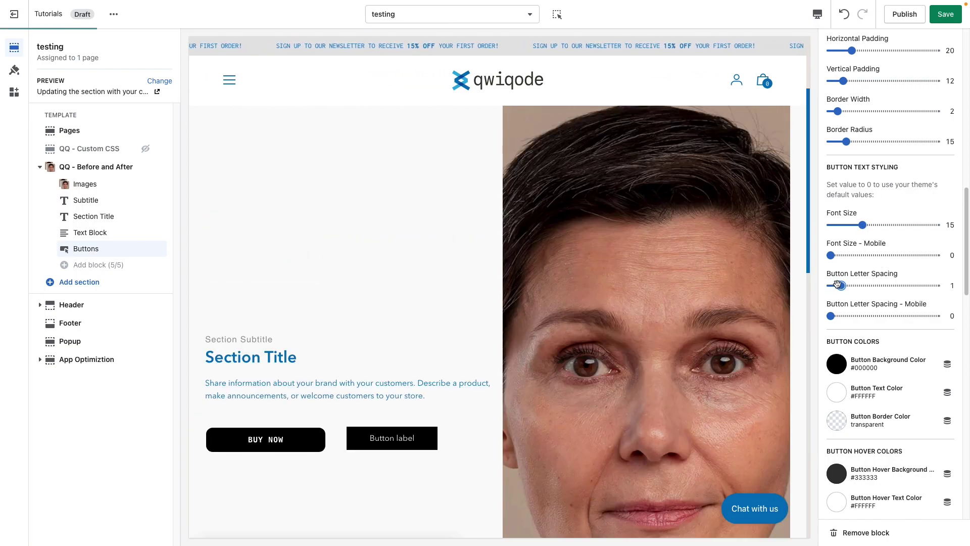
- Change Button 1's background color to the blue #0071BC from the currently used colors
scroll(843, 280, "down", 3)
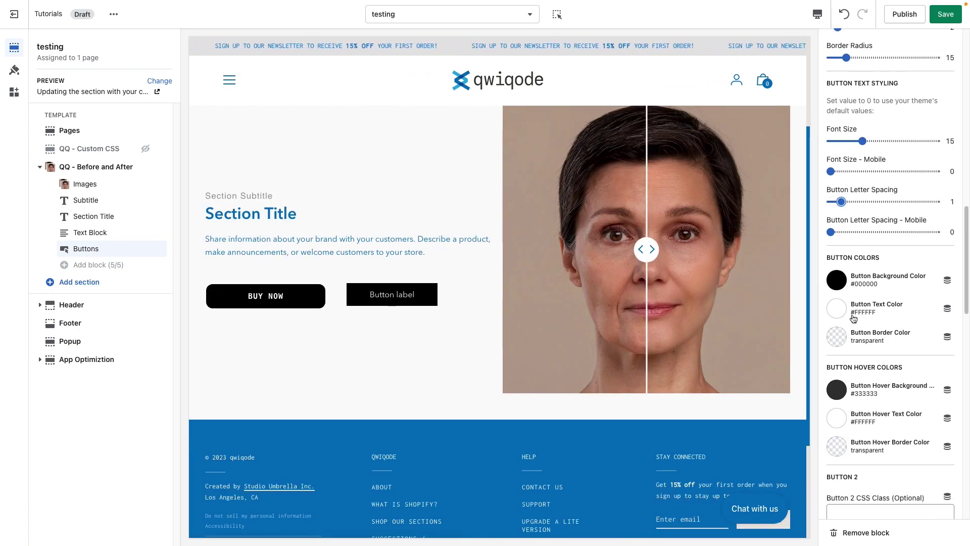
left_click(837, 268)
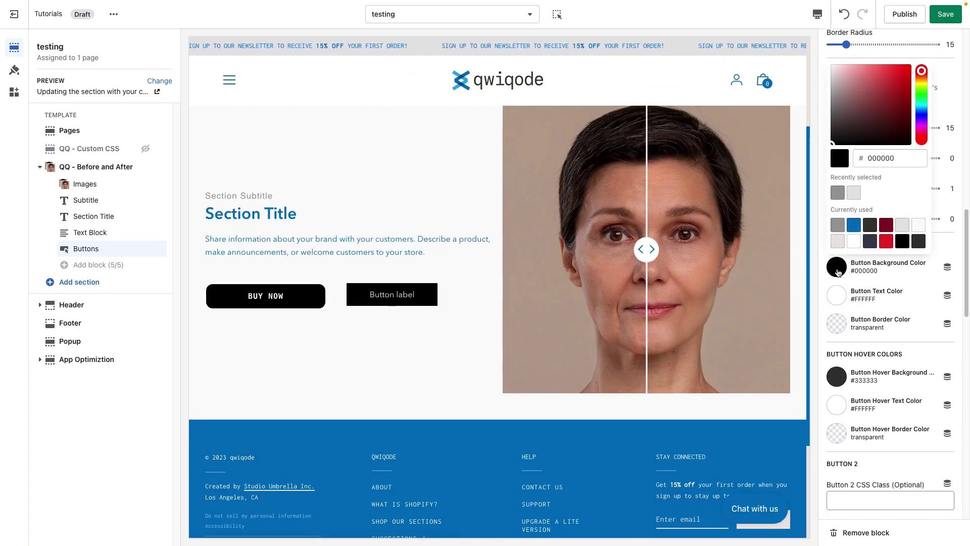
left_click(853, 227)
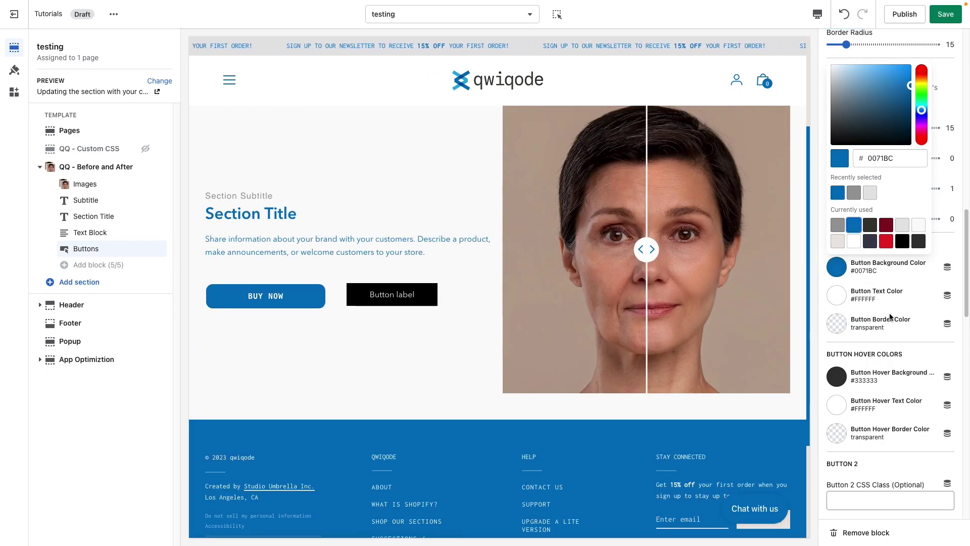
- Set Button 1's border color to the blue #0071BC from the currently used colors
left_click(888, 303)
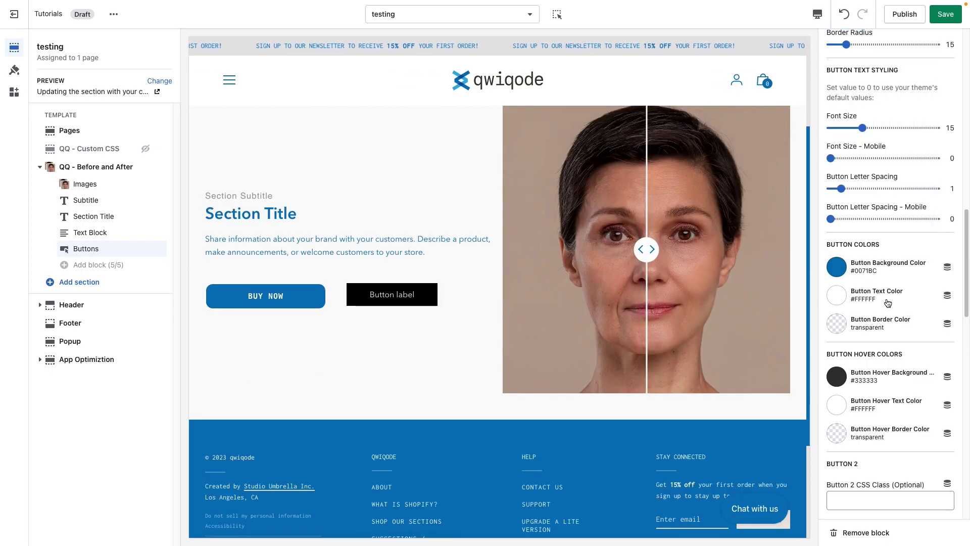
left_click(838, 325)
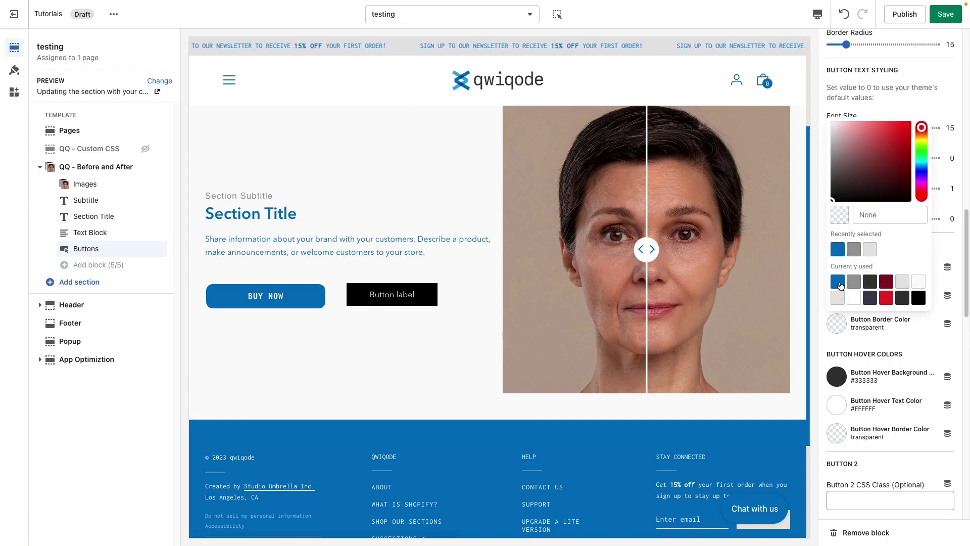
left_click(840, 286)
left_click(890, 341)
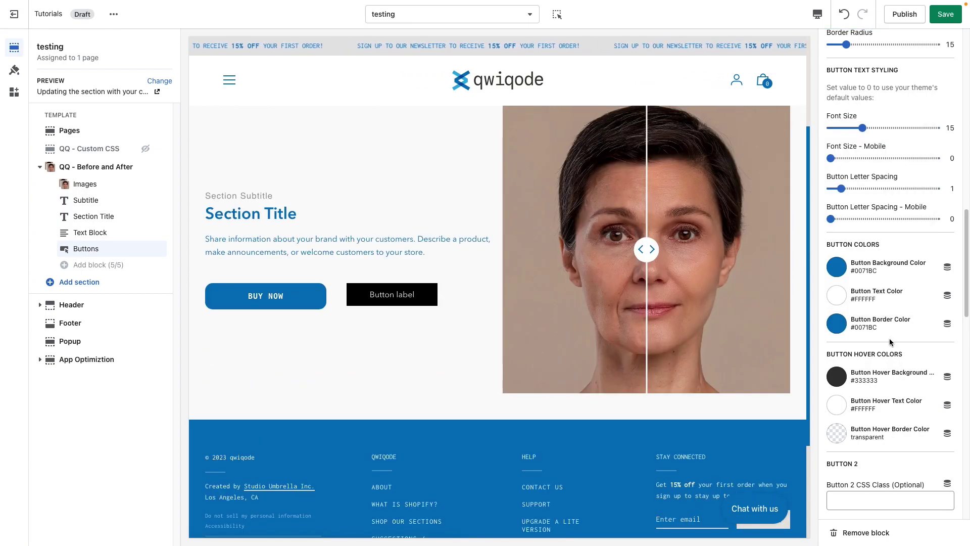
- Clear Button 1's hover background color so it is transparent
scroll(887, 341, "down", 1)
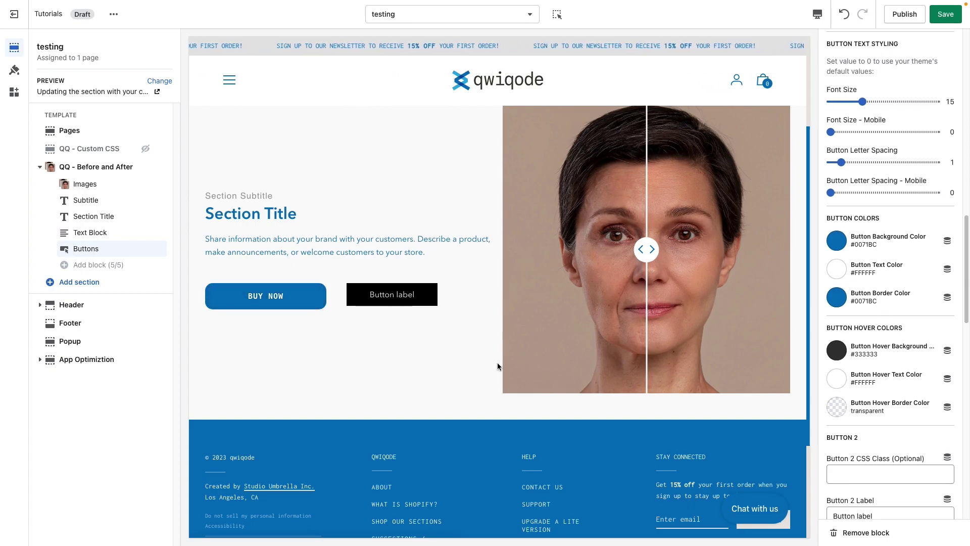
left_click(838, 352)
double_click(891, 240)
key("BackSpace")
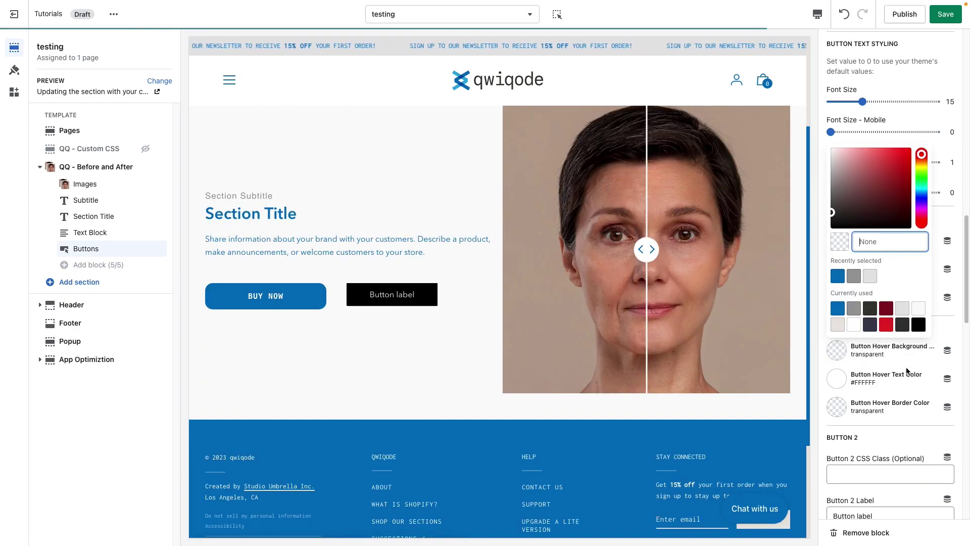
- Set Button 1's hover text color and hover border color to the dark gray #373833
left_click(836, 378)
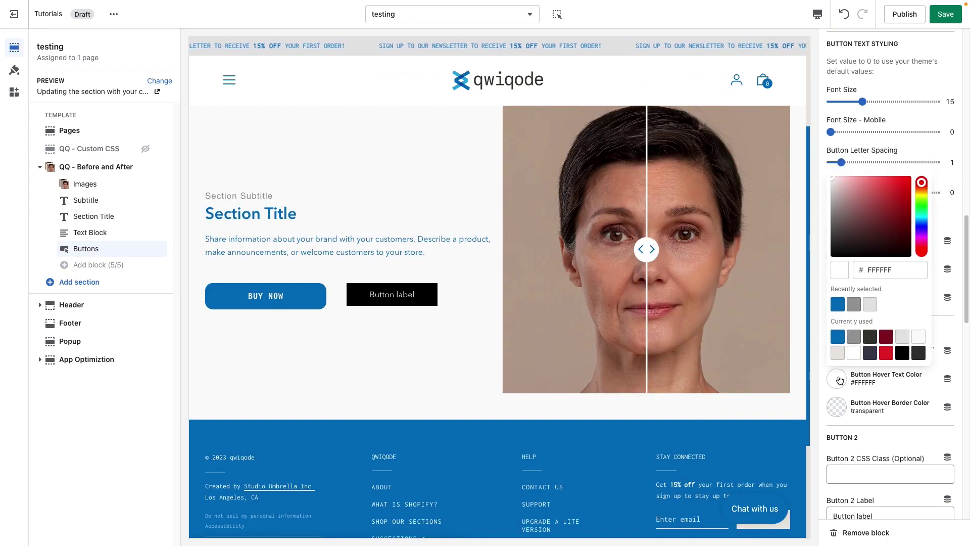
left_click(874, 343)
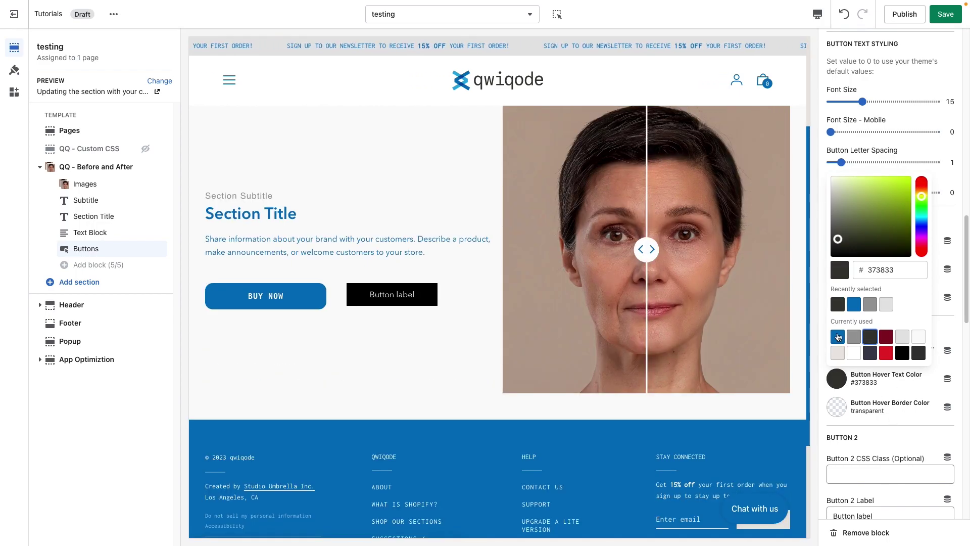
left_click(896, 415)
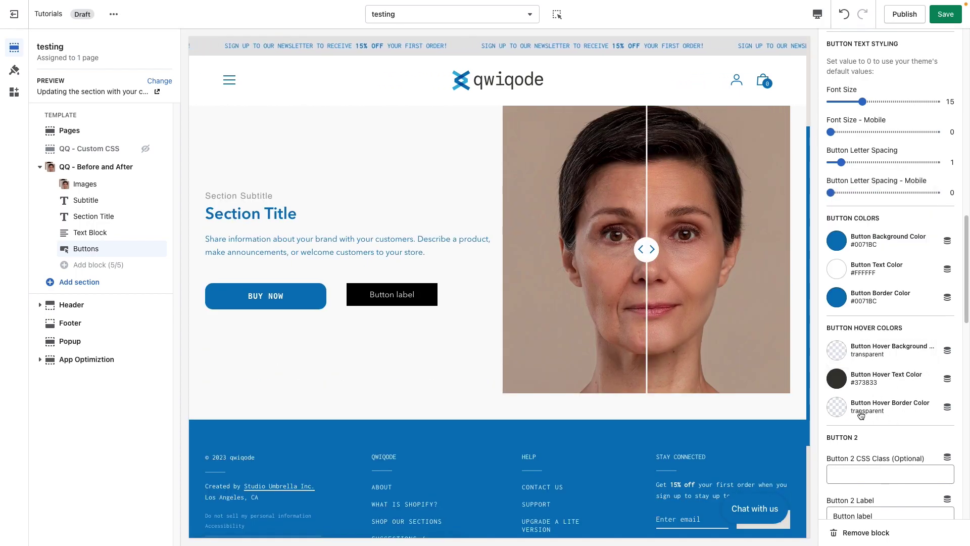
left_click(838, 406)
left_click(838, 332)
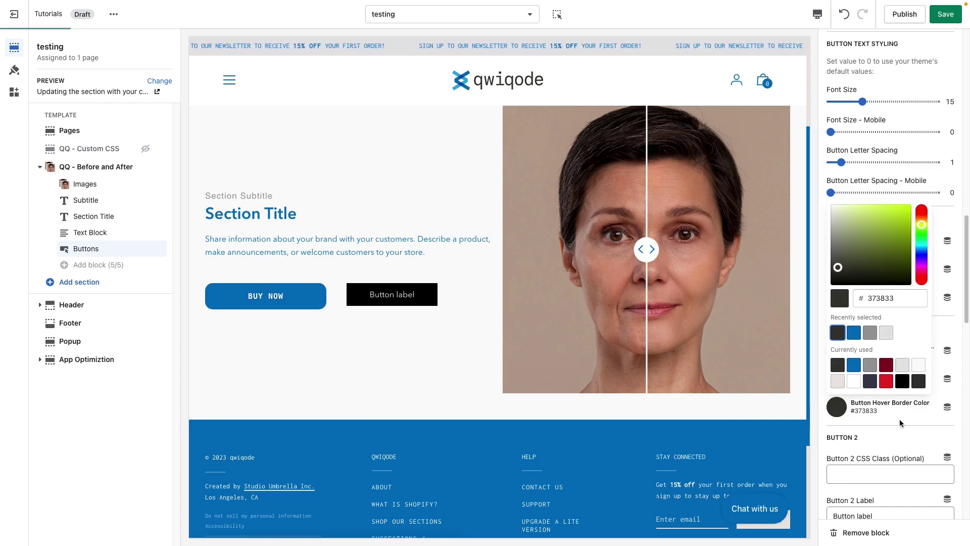
left_click(899, 419)
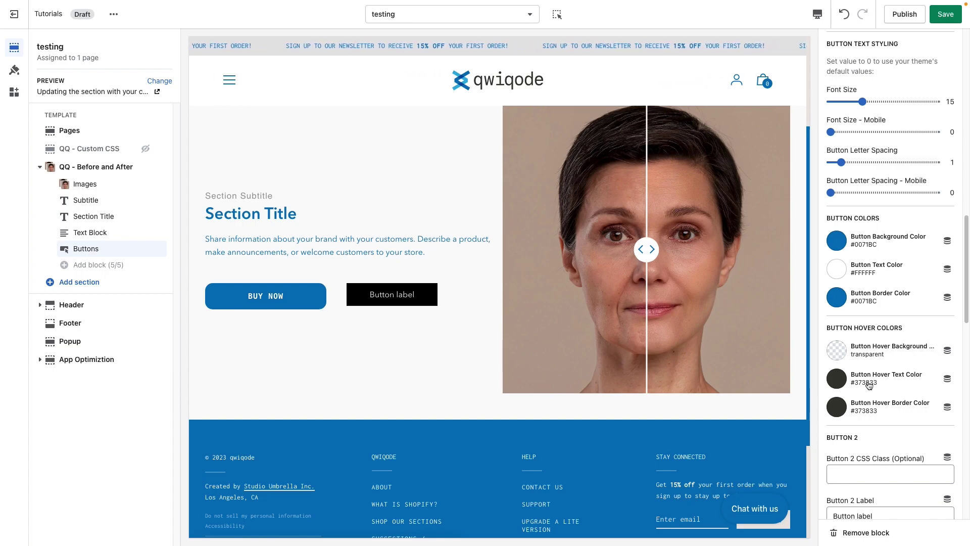
- Change the Button 2 label to "Read more"
scroll(869, 383, "down", 4)
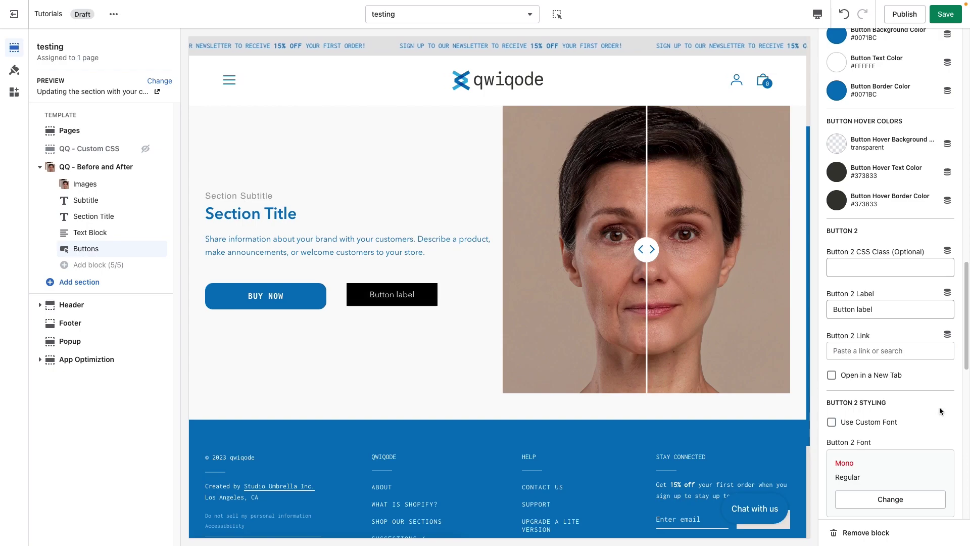
scroll(885, 420, "down", 13)
scroll(885, 420, "up", 12)
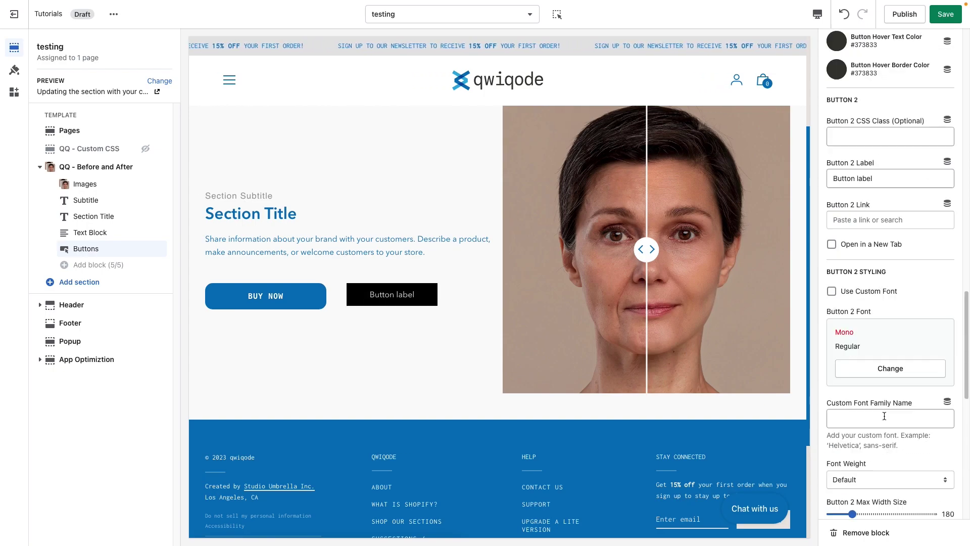
left_click_drag(884, 188, 770, 195)
type("Read more")
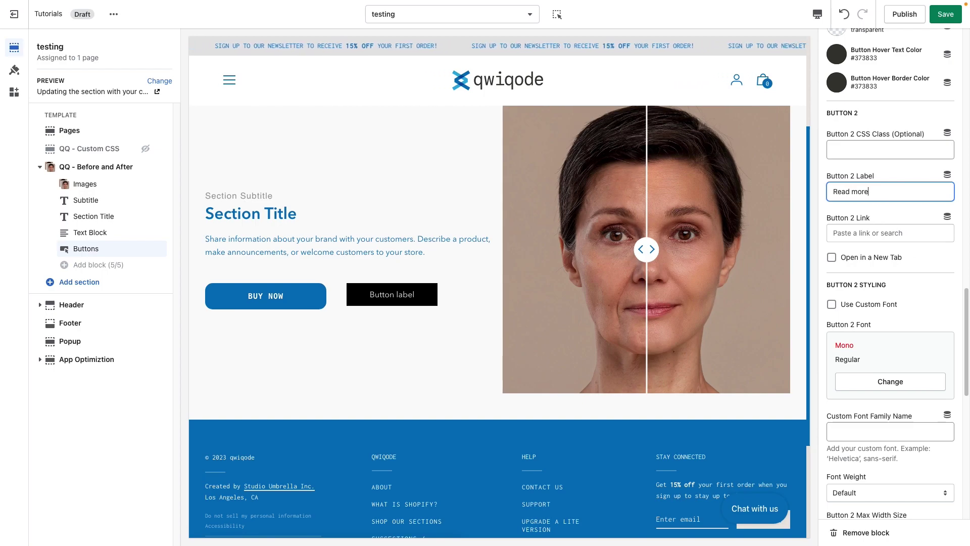
- Set Button 2's desktop font size to 14
scroll(869, 353, "down", 4)
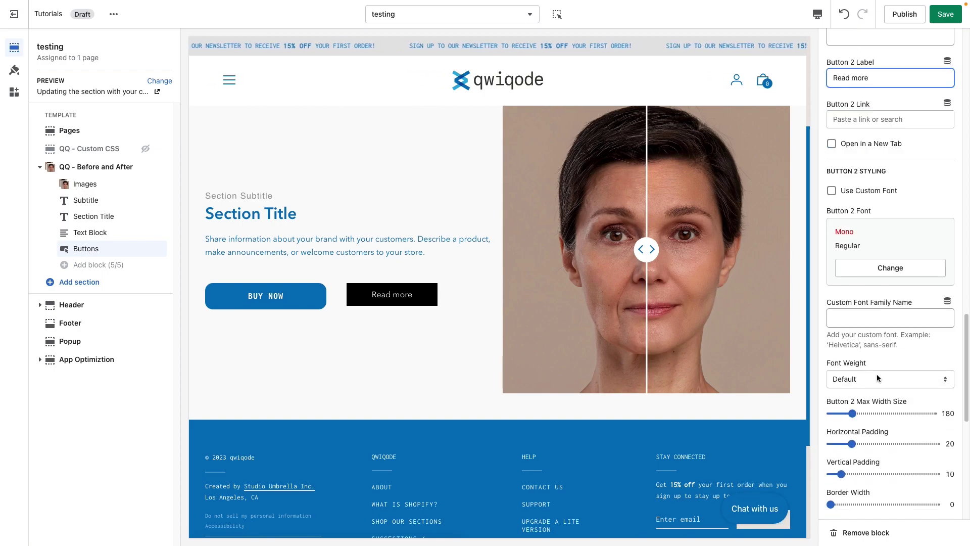
scroll(876, 380, "down", 3)
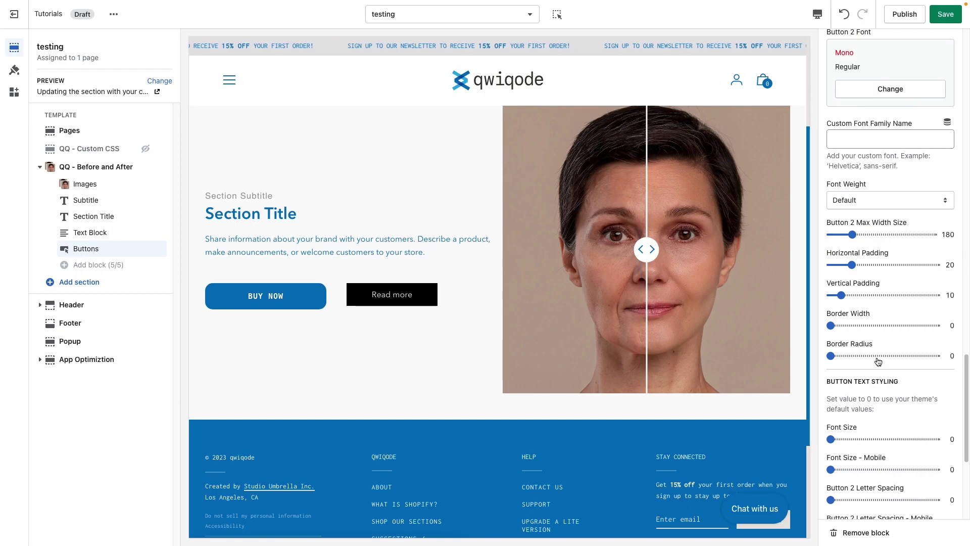
scroll(877, 357, "down", 1)
left_click_drag(847, 333, 860, 334)
scroll(859, 429, "down", 1)
- Set Button 2's text color to #373833 and clear its background color to transparent
left_click(841, 487)
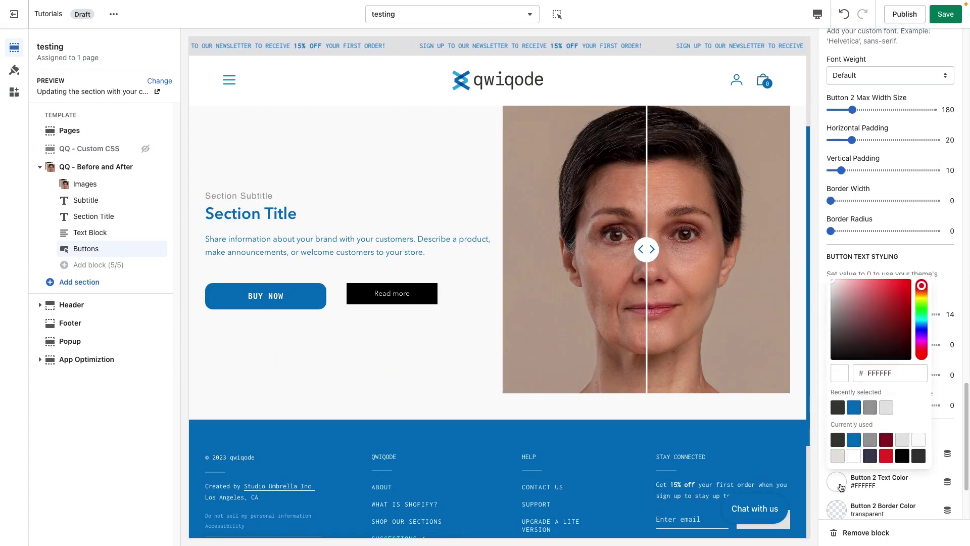
left_click(836, 440)
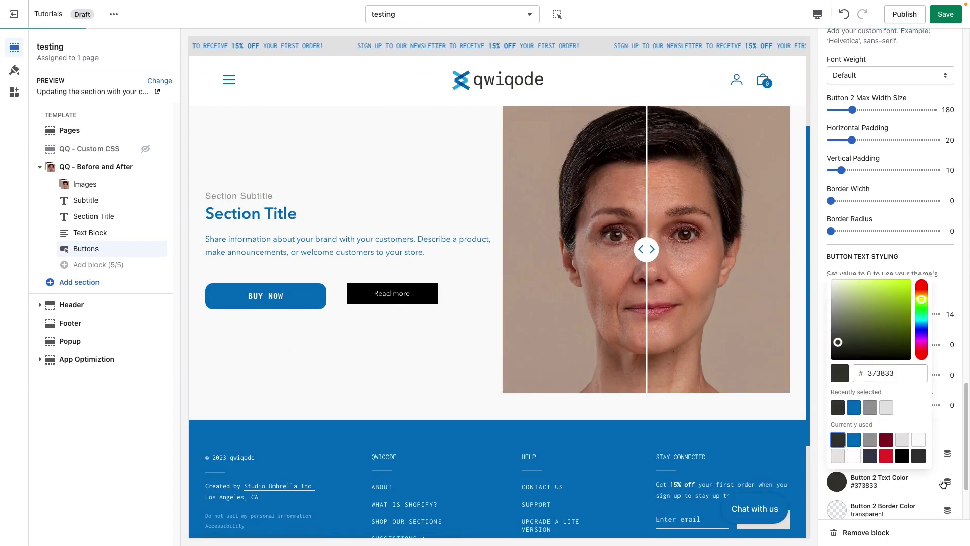
left_click(950, 437)
left_click(835, 453)
triple_click(879, 344)
key("BackSpace")
left_click(945, 436)
- Clear Button 2's hover background color so it is transparent
scroll(930, 451, "down", 3)
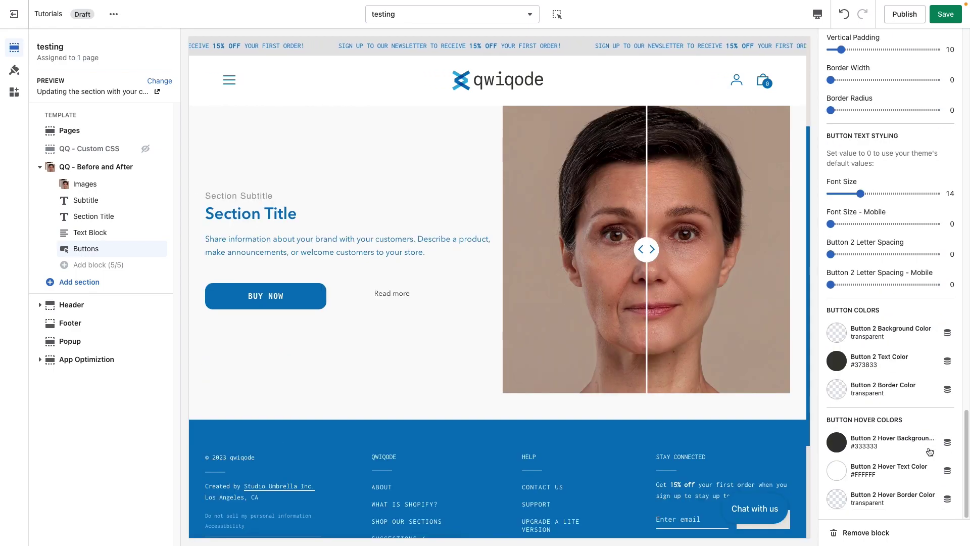
left_click(846, 444)
triple_click(882, 333)
key("BackSpace")
- Try a transparent hover text color for Button 2 and settle on #373833
left_click(837, 470)
key("BackSpace")
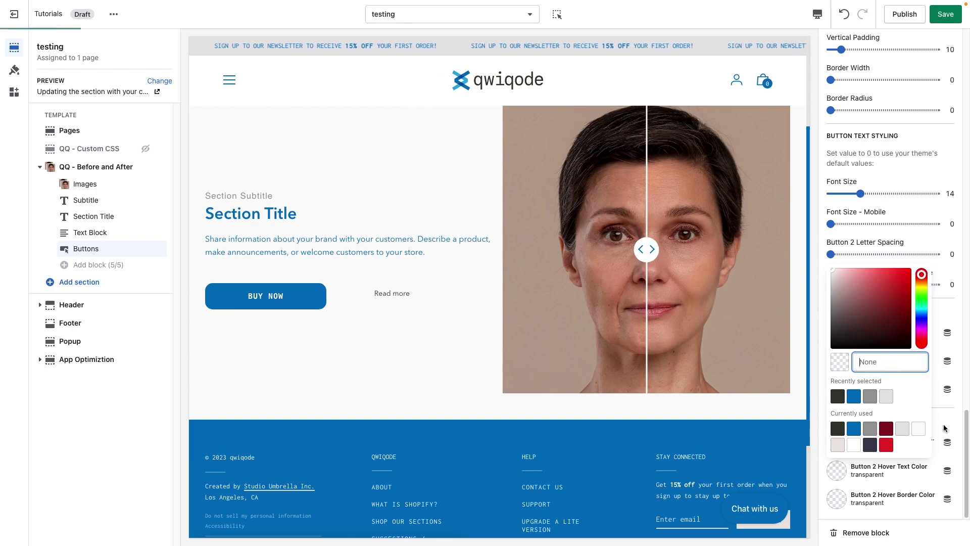
left_click(432, 377)
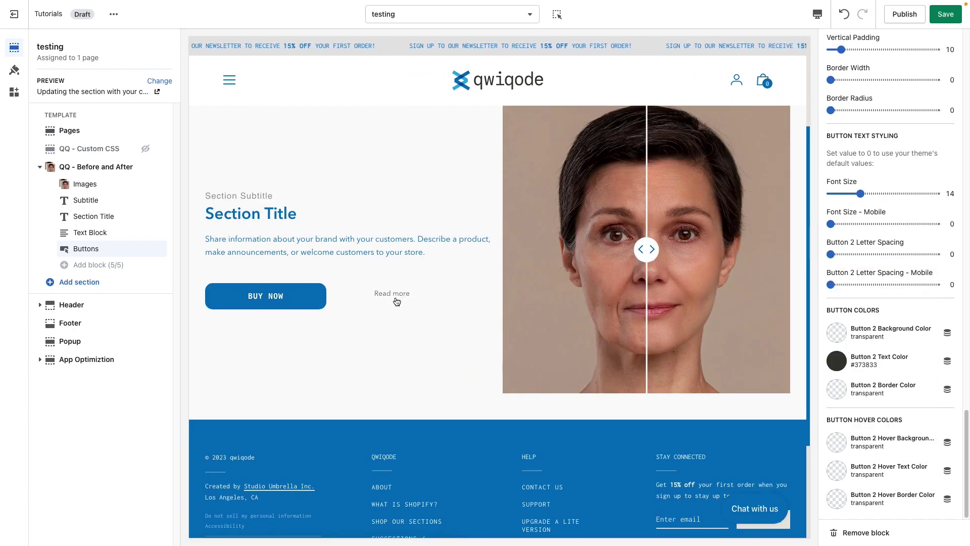
left_click(837, 475)
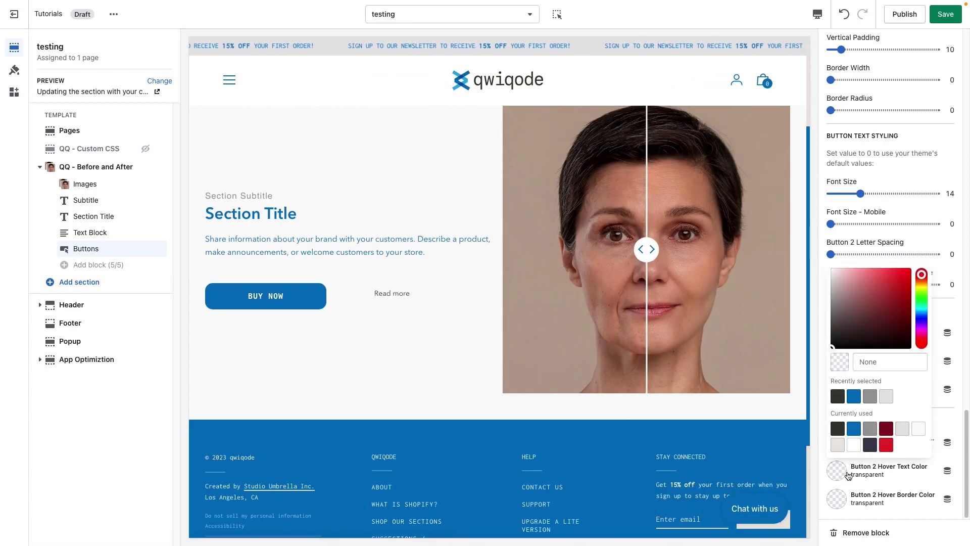
left_click(842, 397)
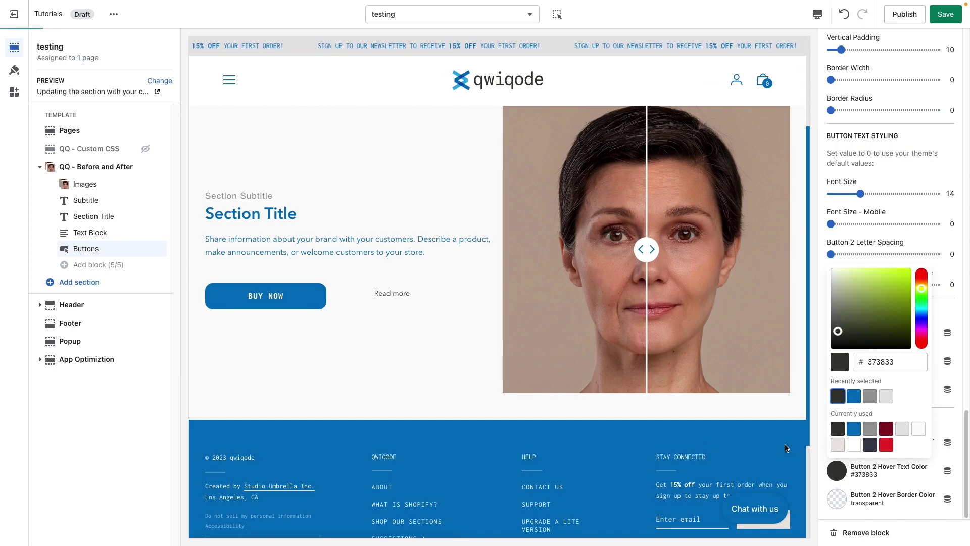
left_click(395, 349)
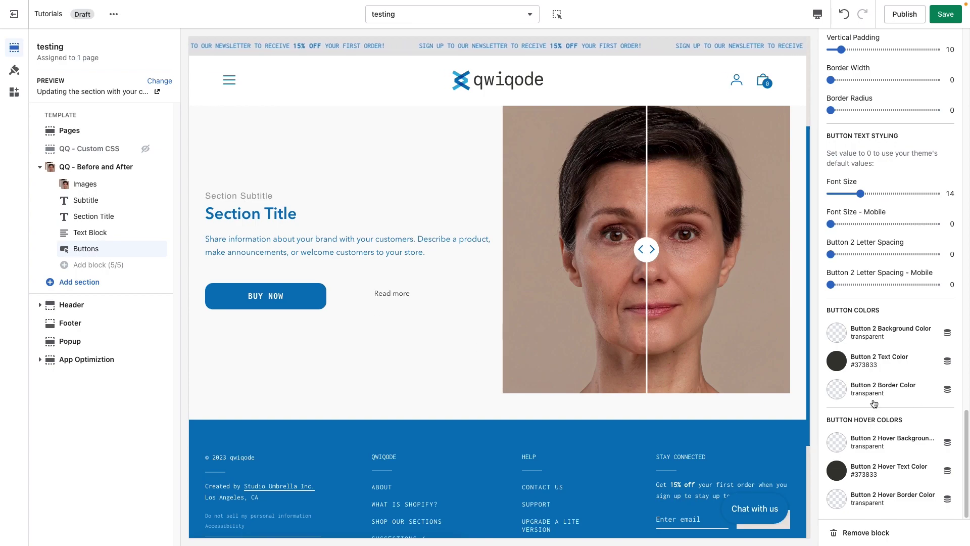
- Set Button 2's max width to 140, its horizontal padding to 5 and its vertical padding to 18
scroll(884, 333, "up", 5)
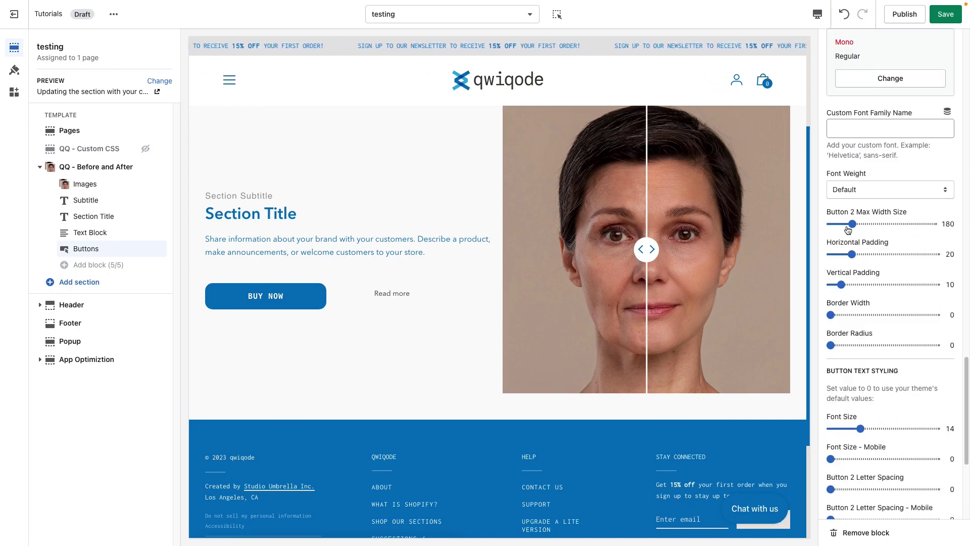
left_click_drag(851, 254, 846, 223)
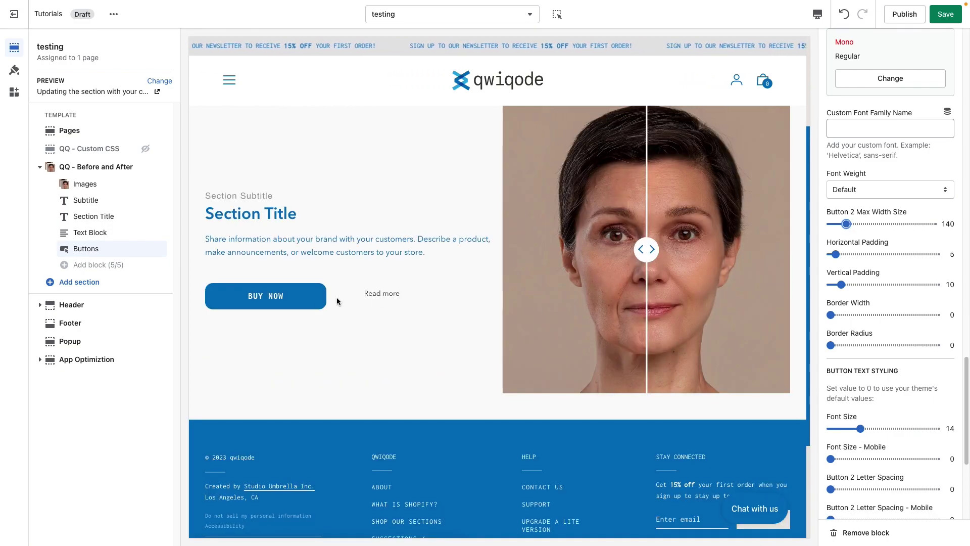
left_click(850, 284)
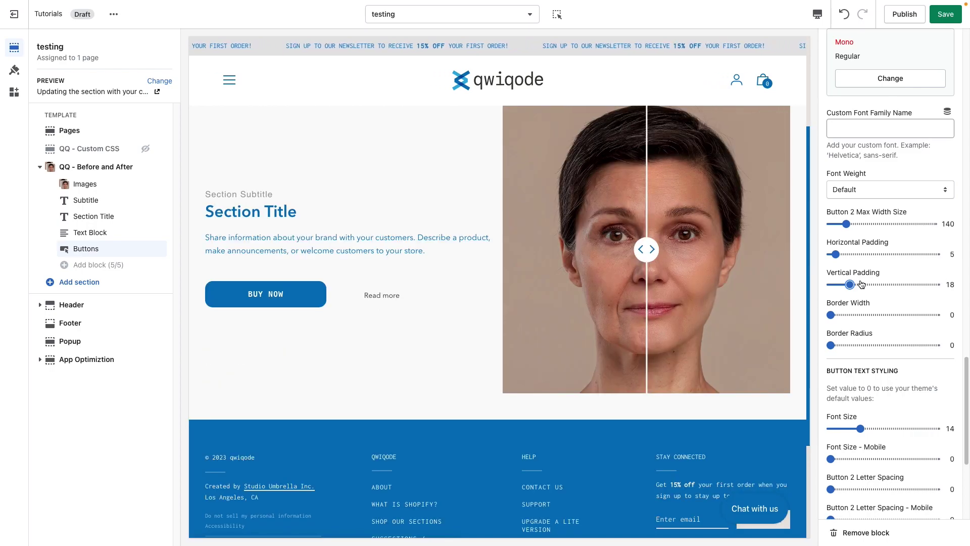
- Try the Stack option for the buttons layout and return to Side by Side
scroll(891, 314, "up", 15)
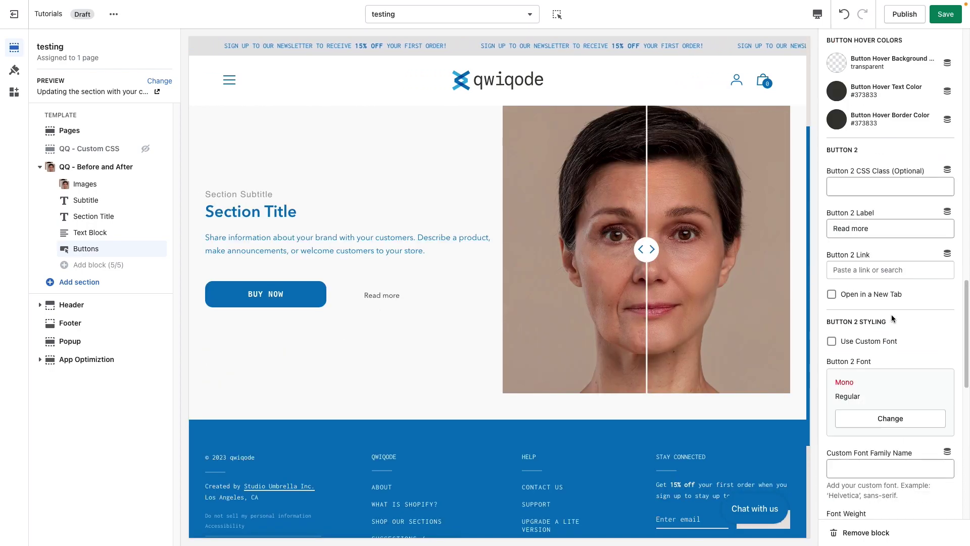
scroll(891, 316, "up", 4)
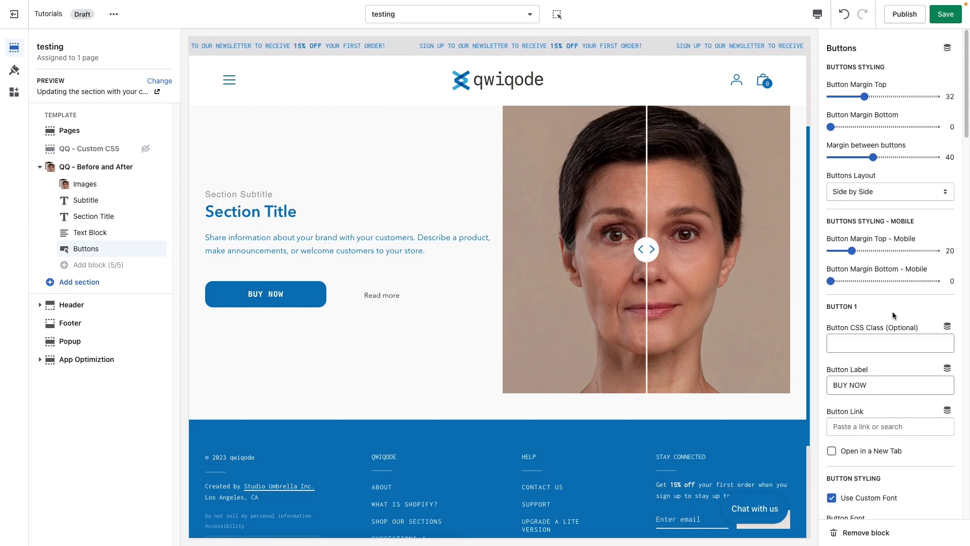
left_click(872, 197)
left_click(872, 202)
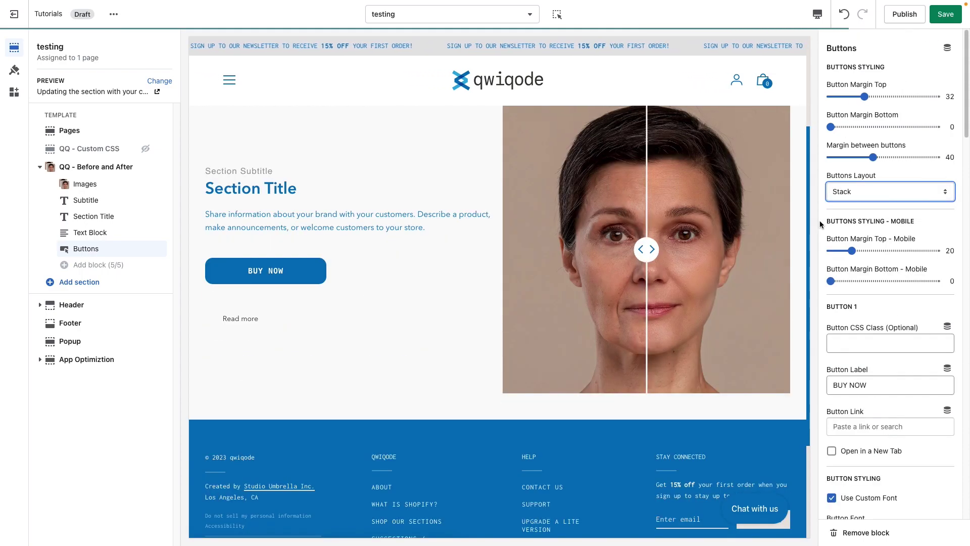
left_click(127, 304)
left_click(869, 191)
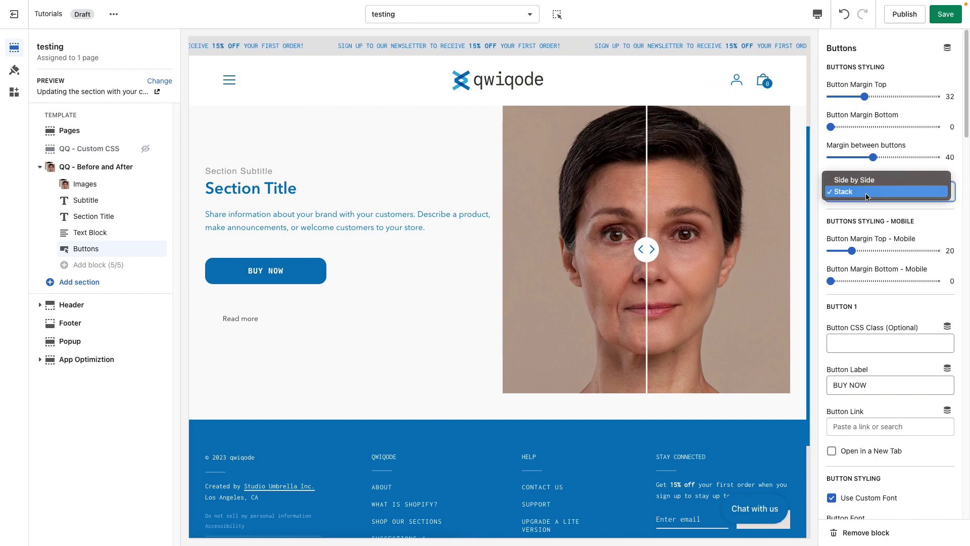
left_click(868, 183)
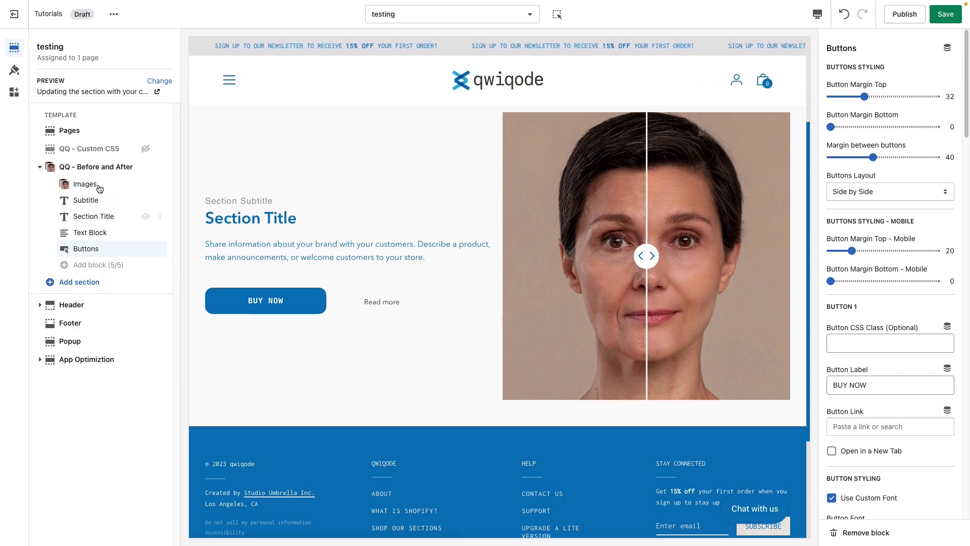
- Review the section-level settings of QQ - Before and After and switch the page preview to the full-screen view
left_click(71, 167)
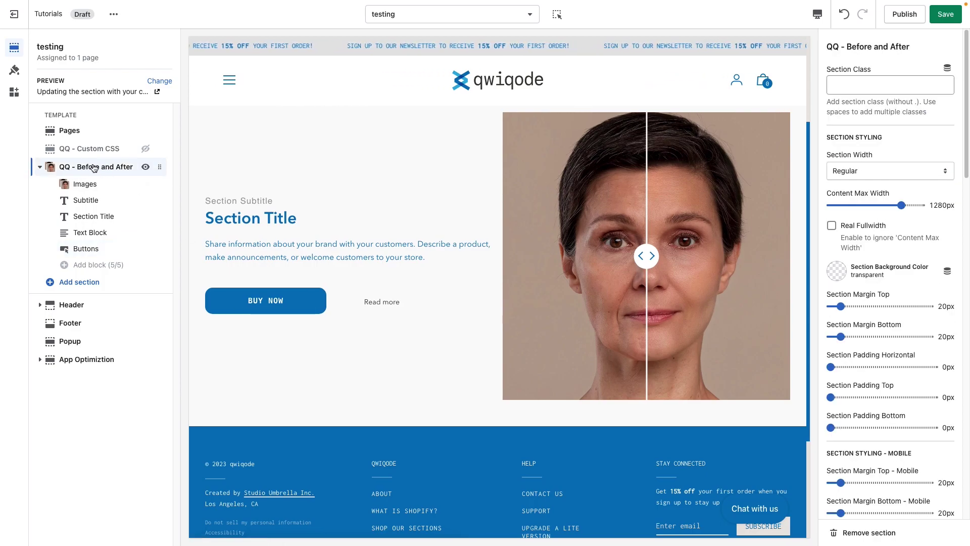
scroll(886, 234, "down", 15)
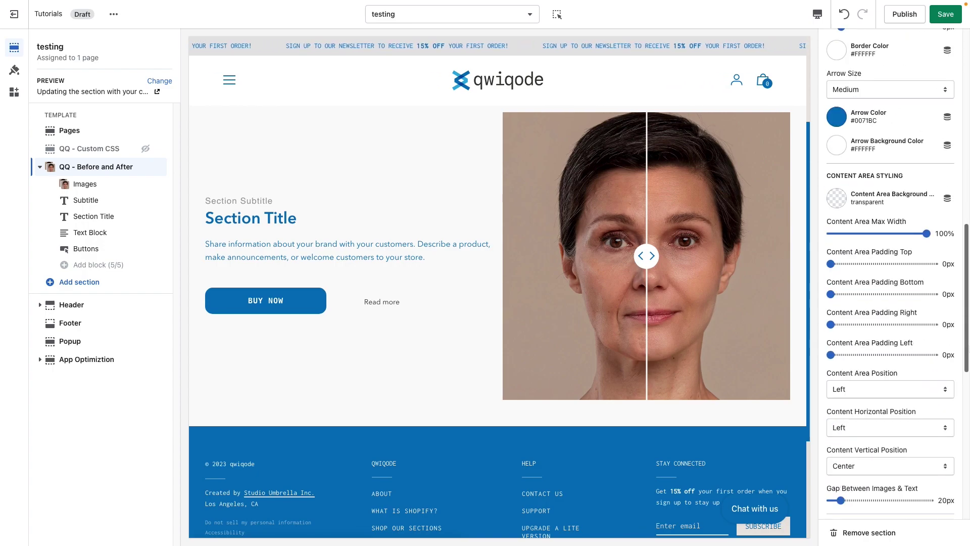
scroll(952, 93, "up", 15)
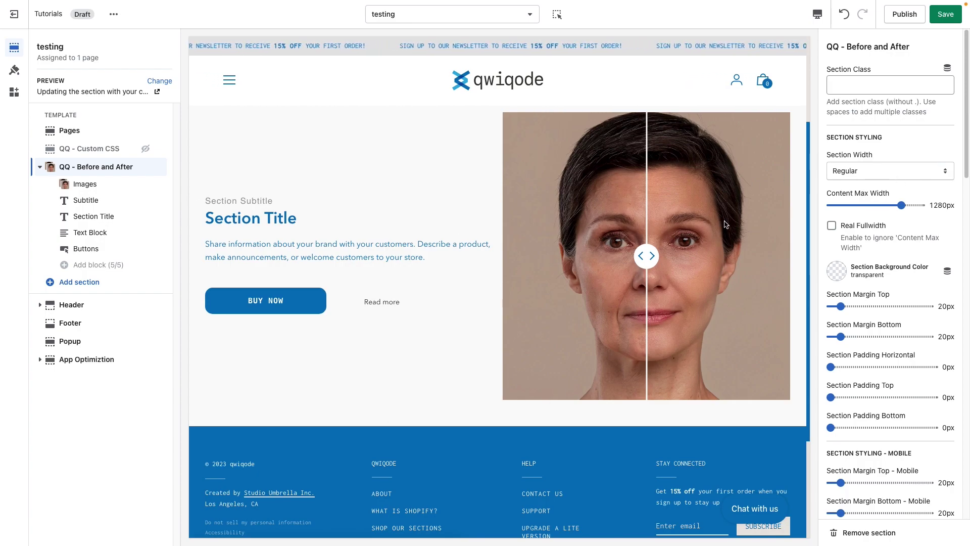
left_click(817, 14)
left_click(828, 79)
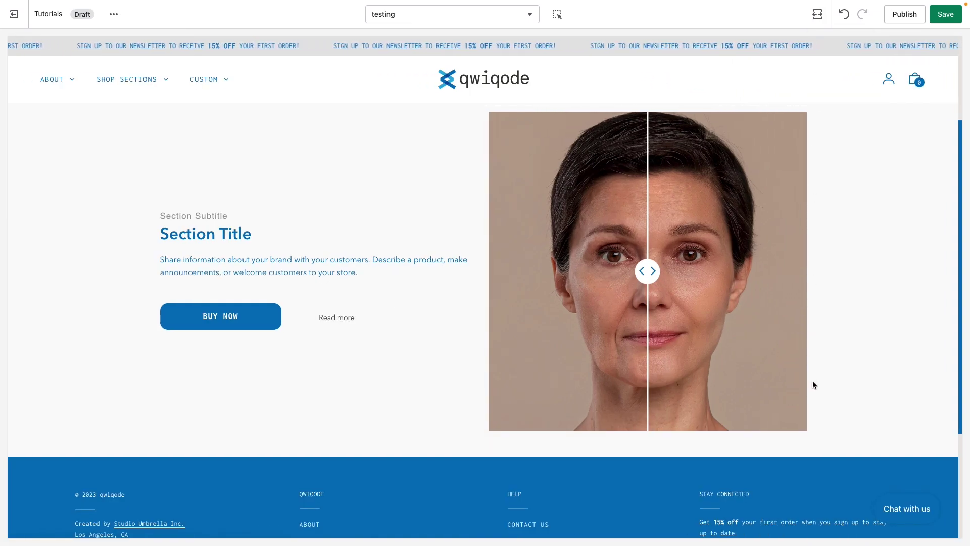
- Return the page preview to the desktop view and set the section background color to #9B9B9B
left_click(818, 13)
left_click(833, 60)
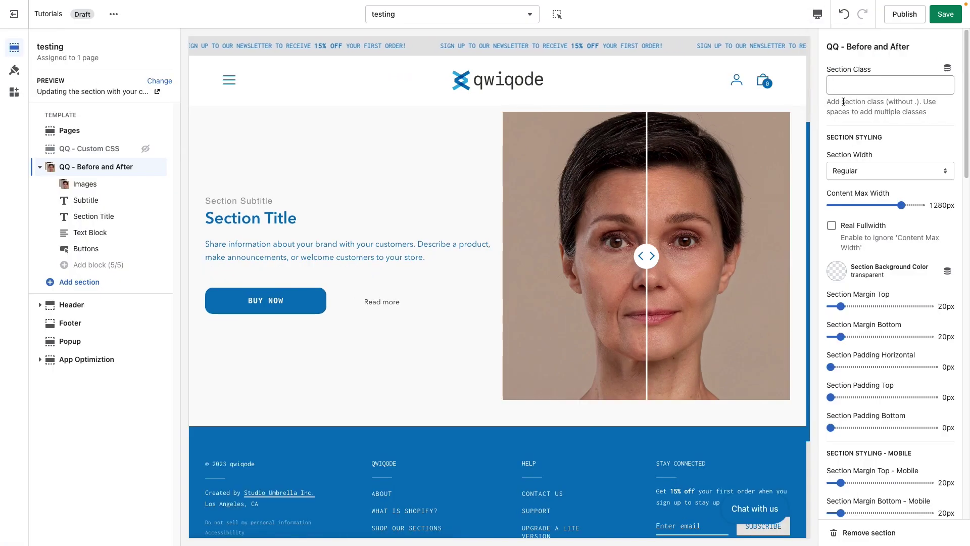
left_click(836, 274)
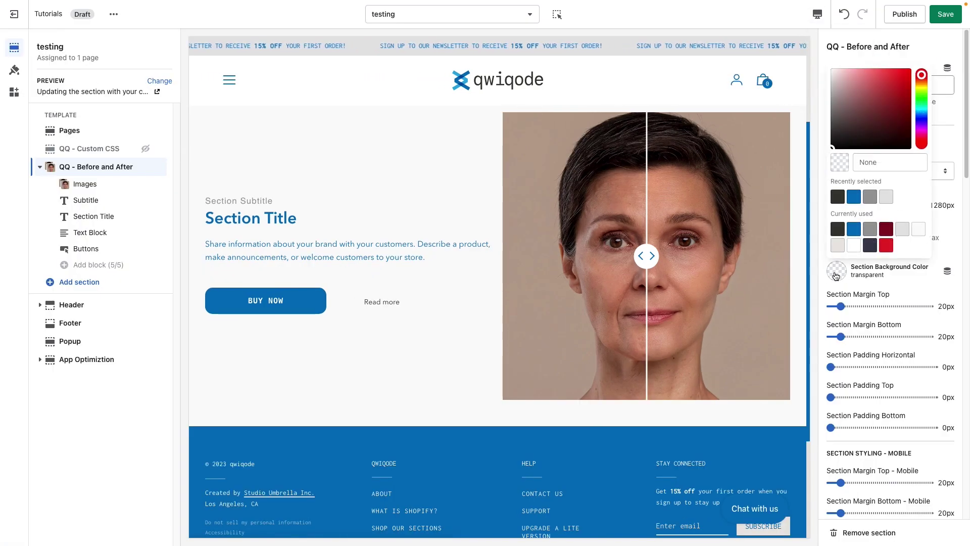
left_click(870, 232)
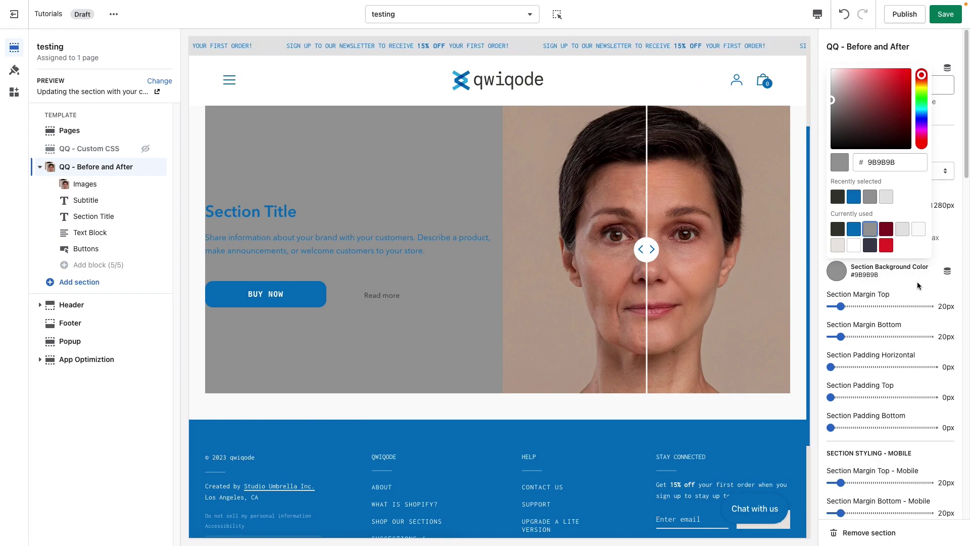
left_click(919, 286)
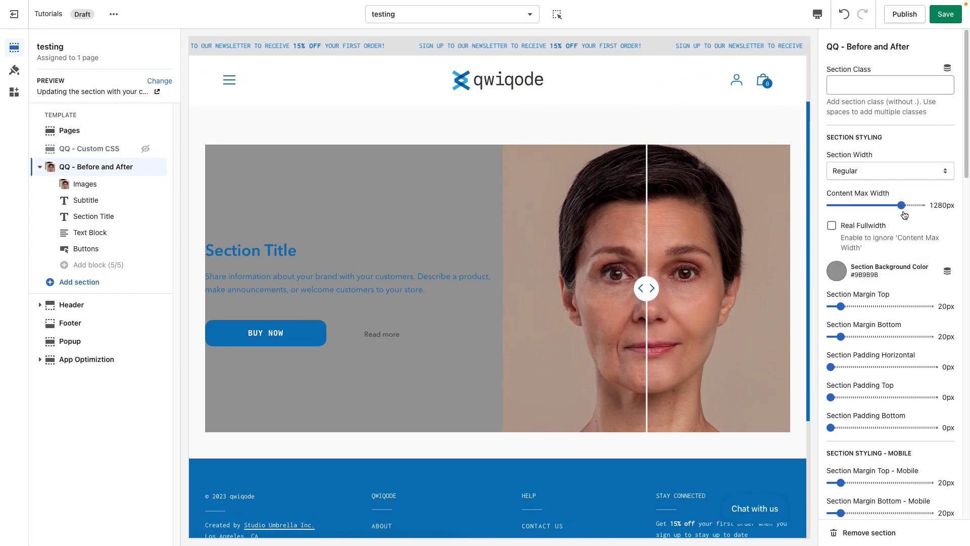
- Set the section width to Fullwidth and, after trying 1060px and 800px, the content max width to 1040px
mouse_move(883, 205)
left_mouse_down()
mouse_move(849, 206)
mouse_move(881, 206)
left_mouse_up()
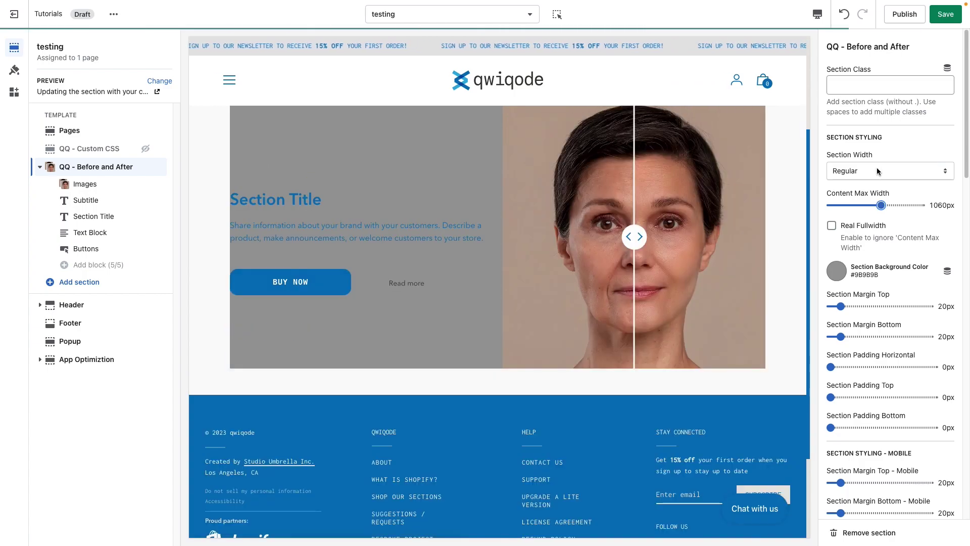
left_click(877, 168)
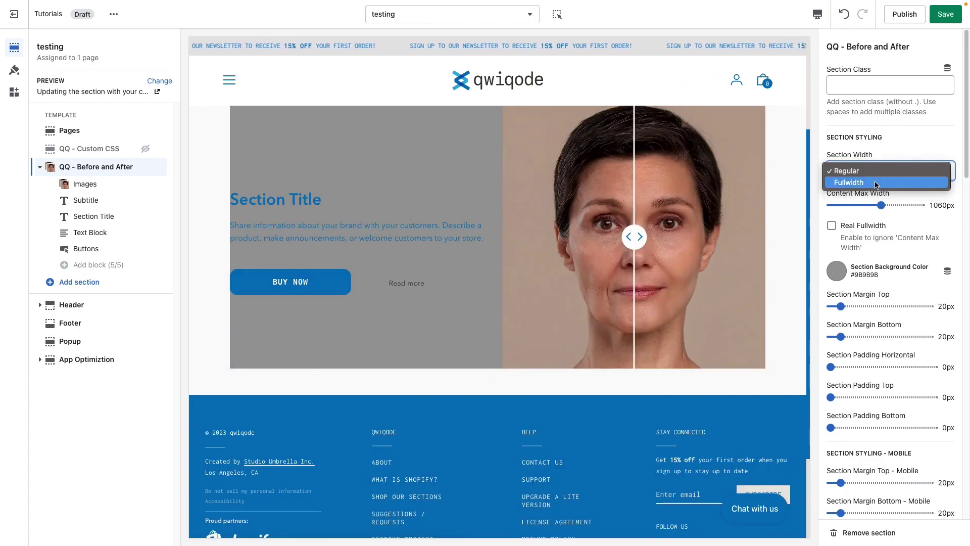
left_click(875, 183)
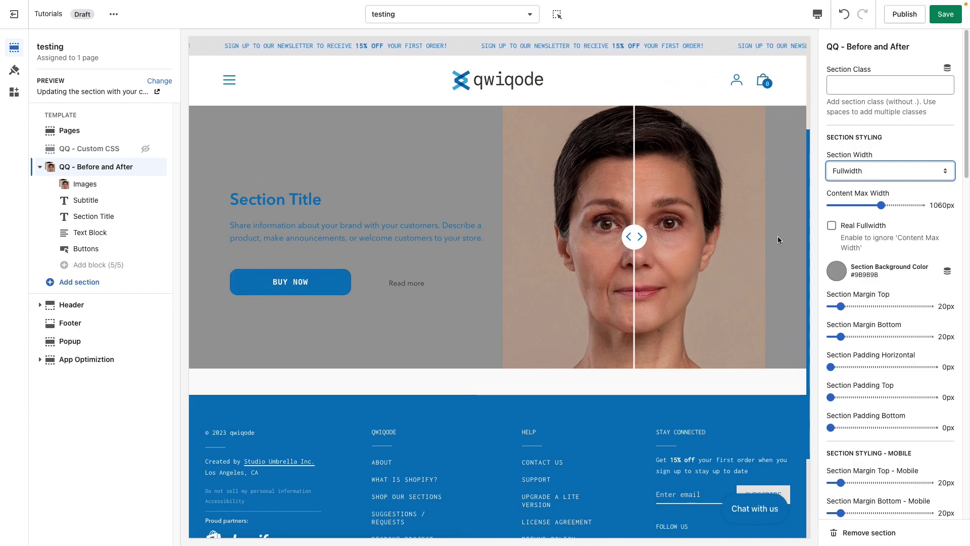
left_click(858, 205)
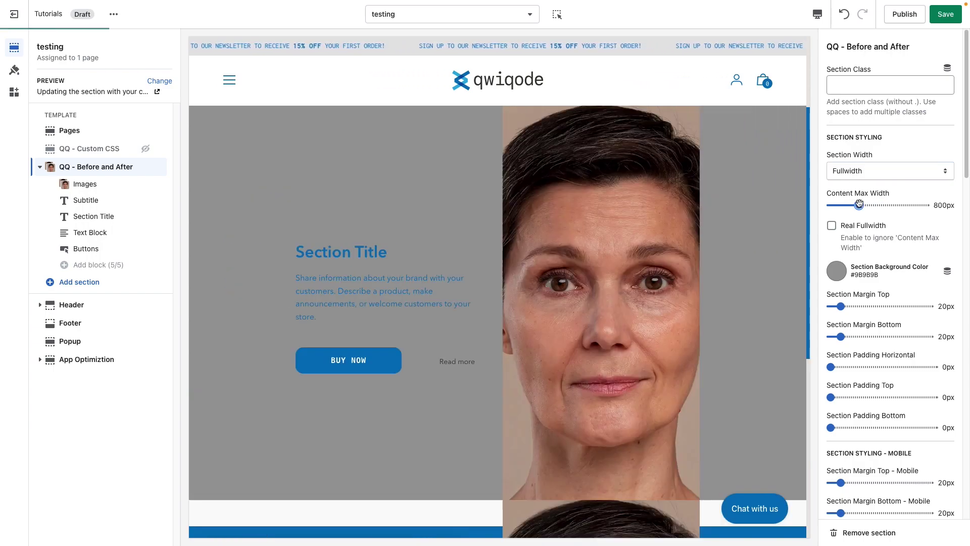
left_click(879, 205)
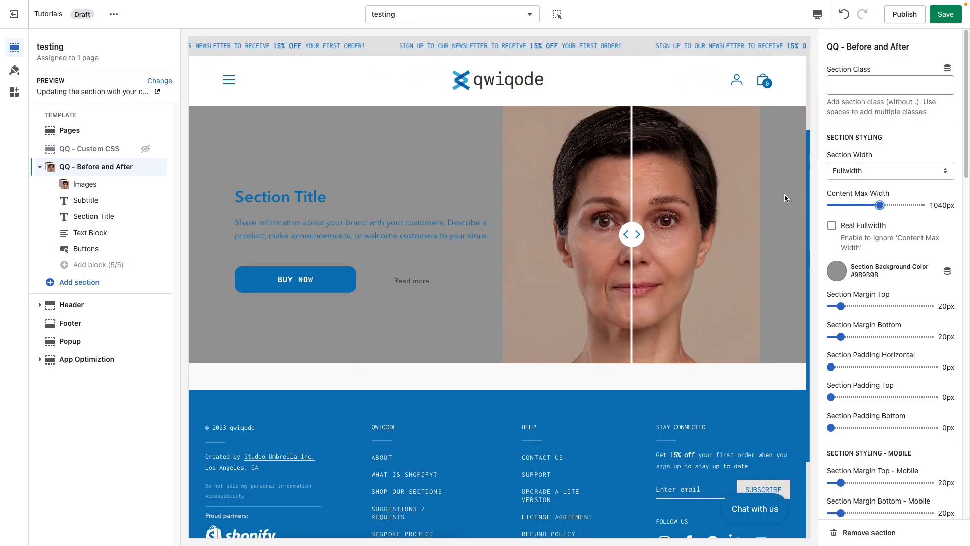
- Check the Fullwidth section in the full-screen preview and return to the desktop view
left_click(817, 14)
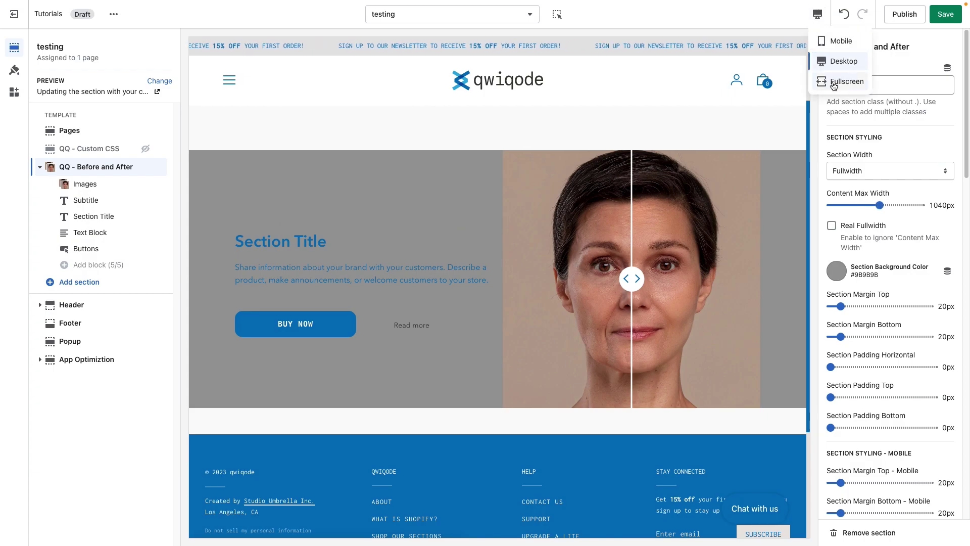
left_click(844, 81)
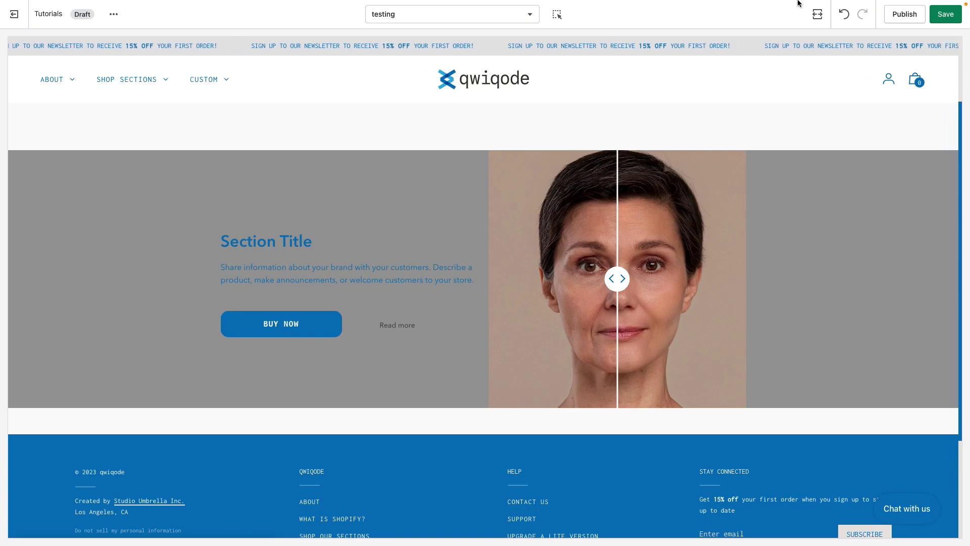
left_click(817, 13)
left_click(831, 39)
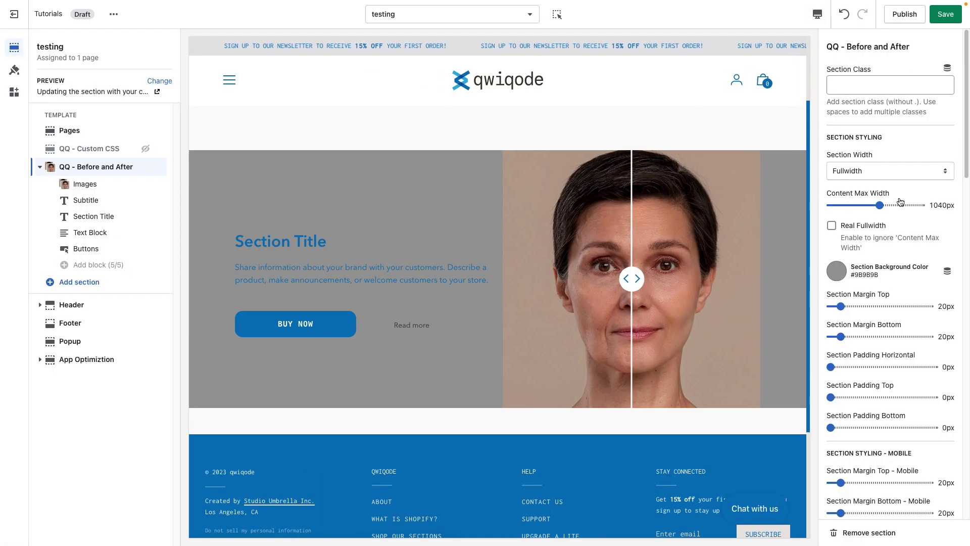
- Enable Real Fullwidth for the section and check it in the full-screen preview before returning to the desktop view
left_click(861, 230)
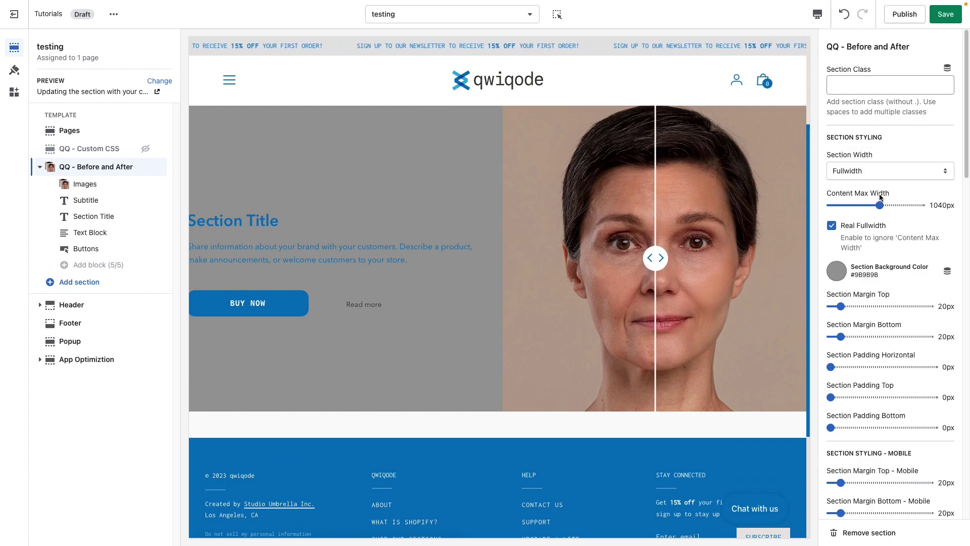
left_click(817, 14)
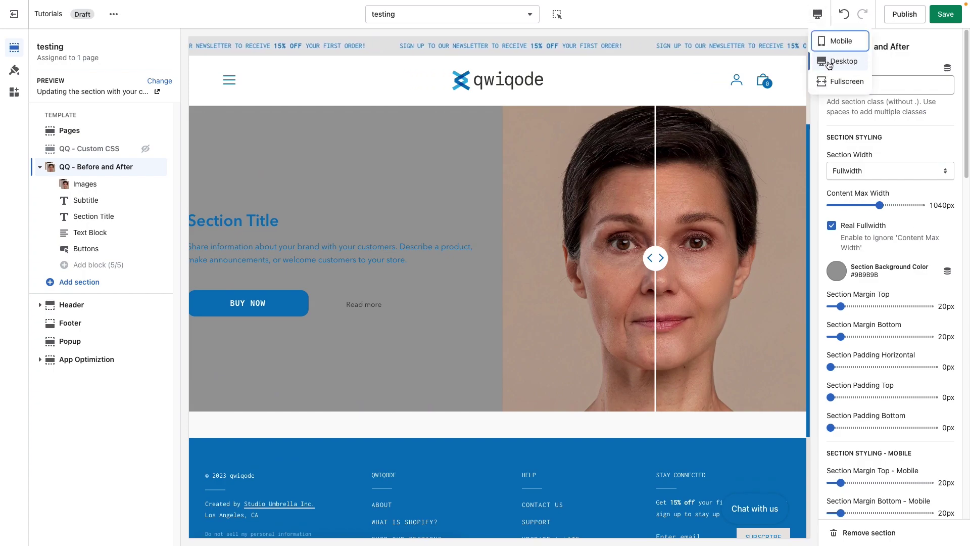
left_click(838, 82)
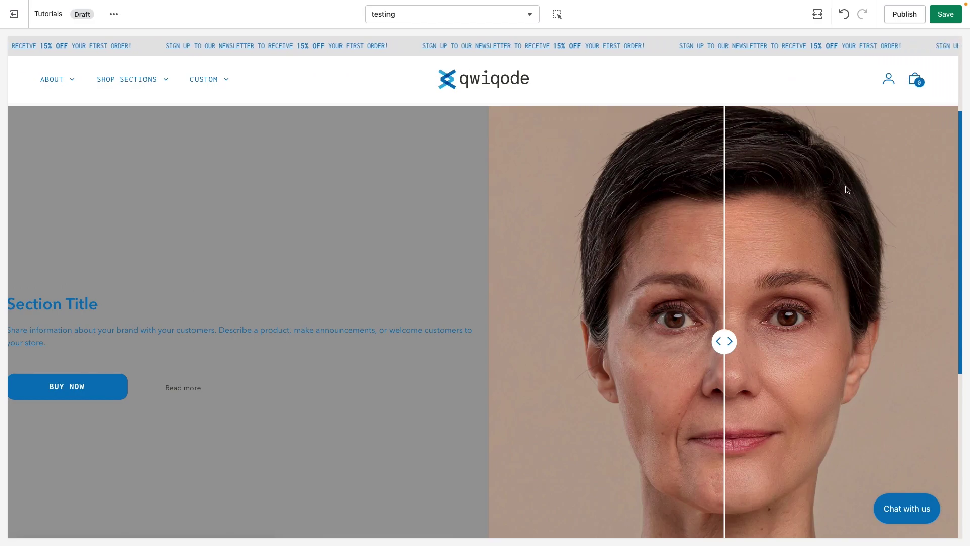
left_click(817, 14)
left_click(841, 61)
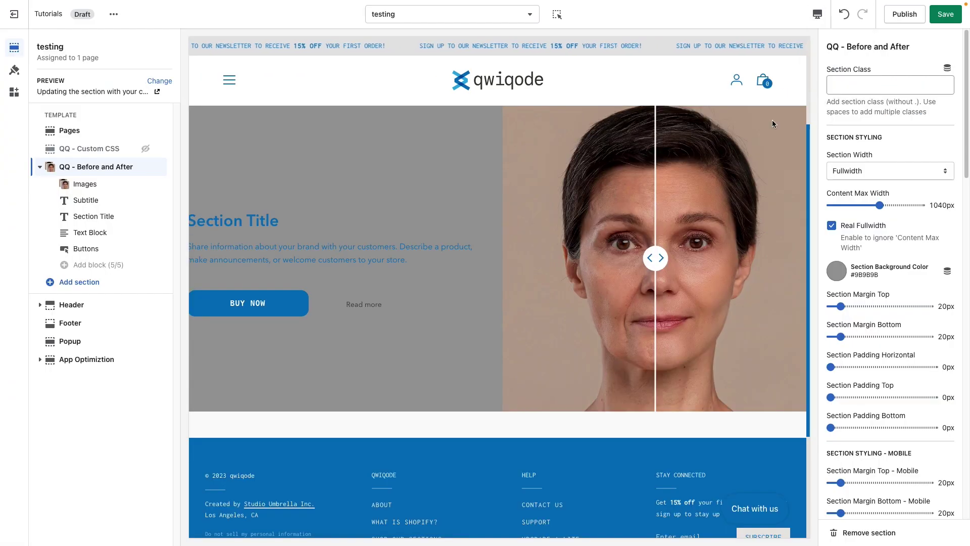
- Set the section's bottom margin to 105px and its horizontal, top and bottom padding to 35px each
scroll(873, 311, "down", 1)
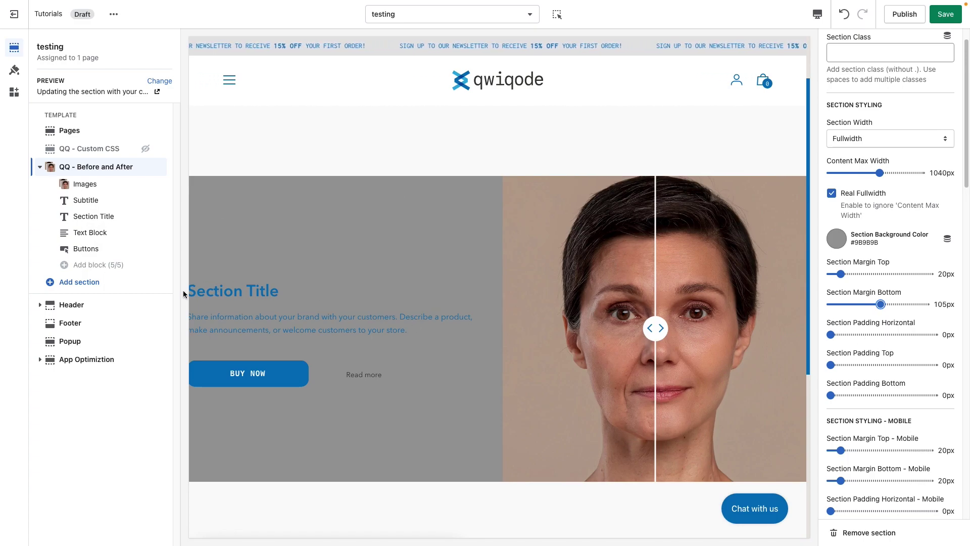
left_click(866, 335)
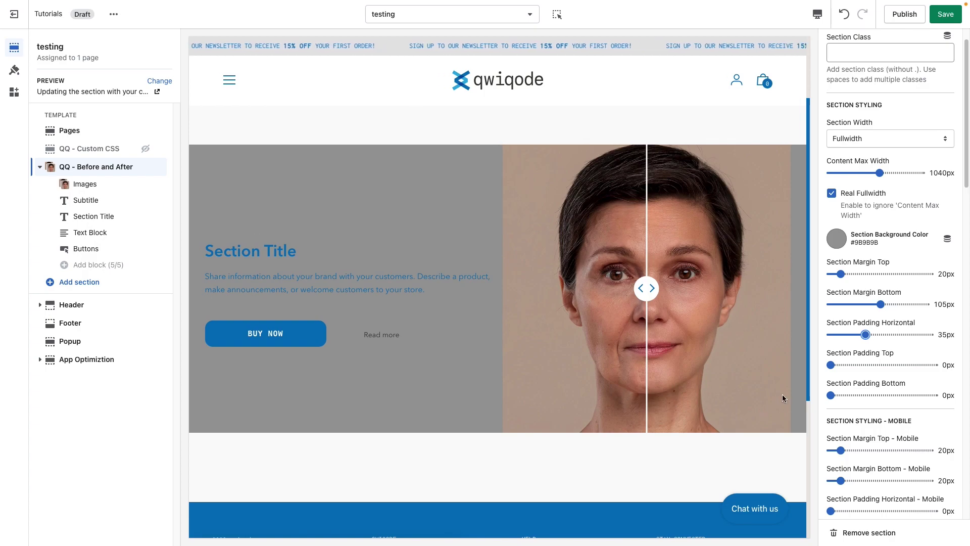
left_click(865, 365)
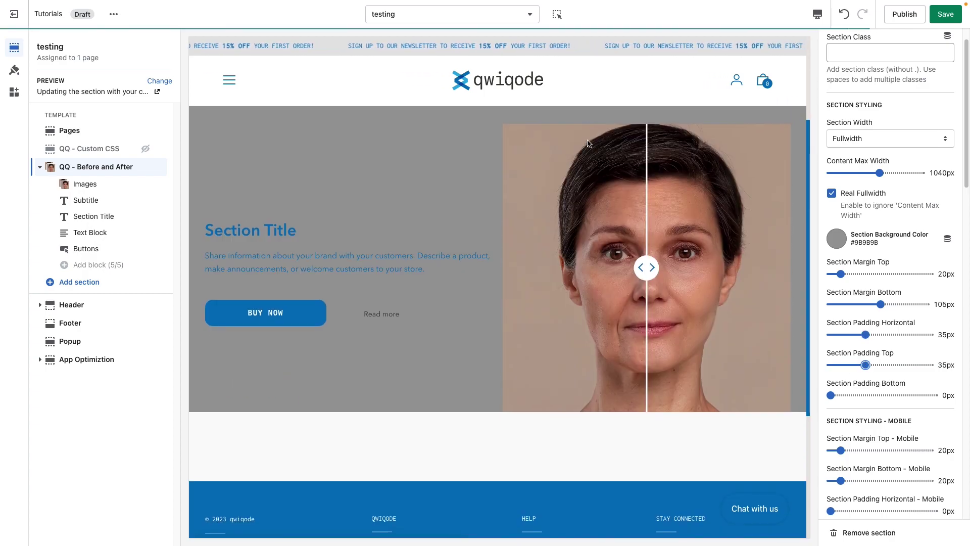
left_click(866, 395)
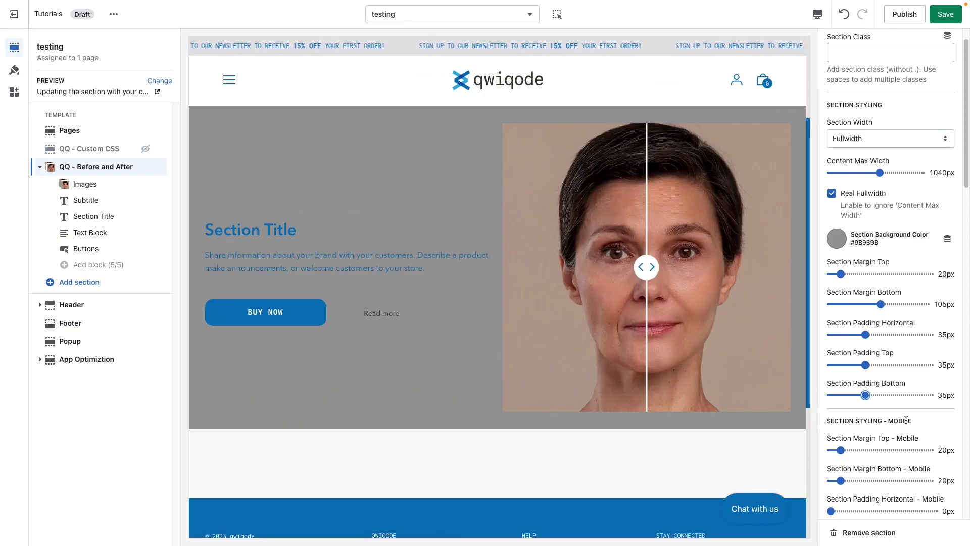
- Set the before-and-after border width to 5px and try border color #373833 before going back to #FFFFFF
scroll(904, 421, "down", 3)
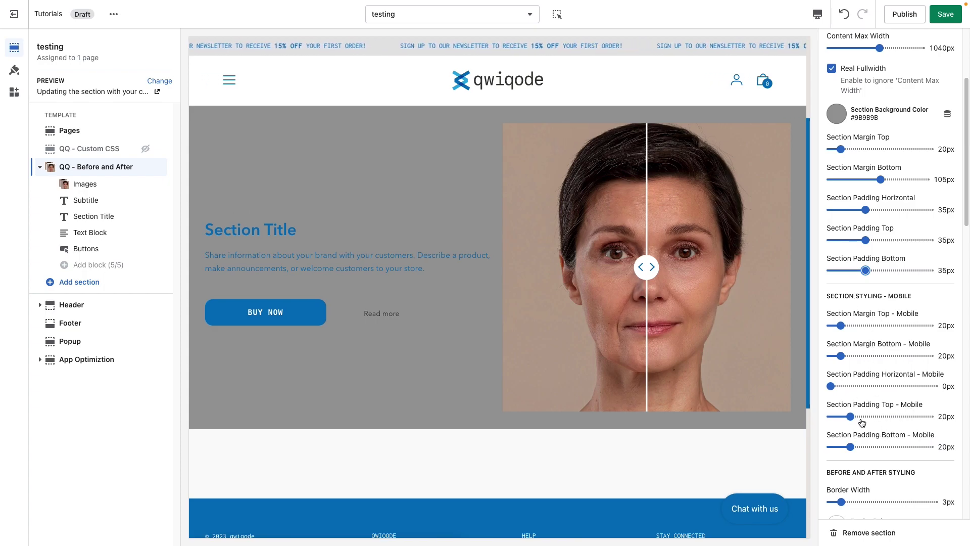
scroll(862, 422, "down", 1)
scroll(871, 356, "down", 6)
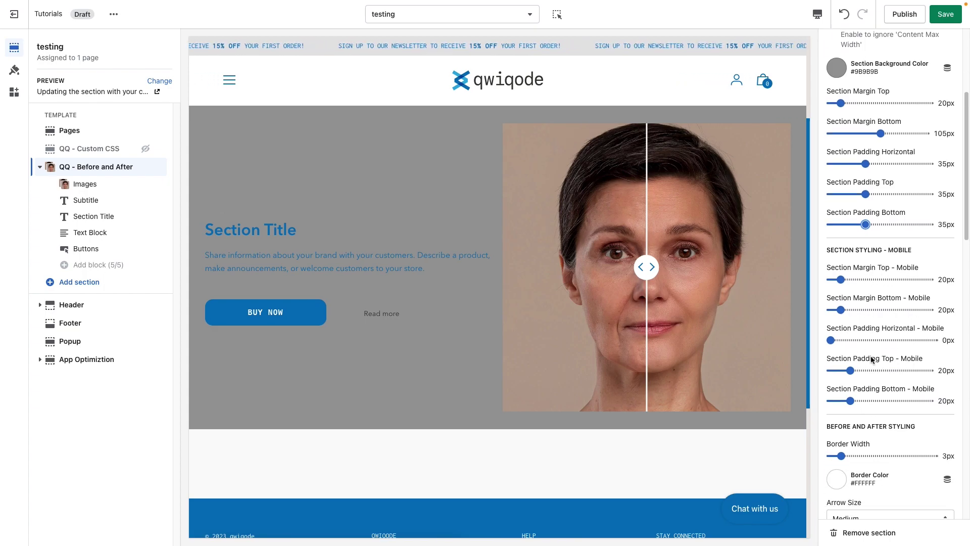
scroll(871, 359, "down", 1)
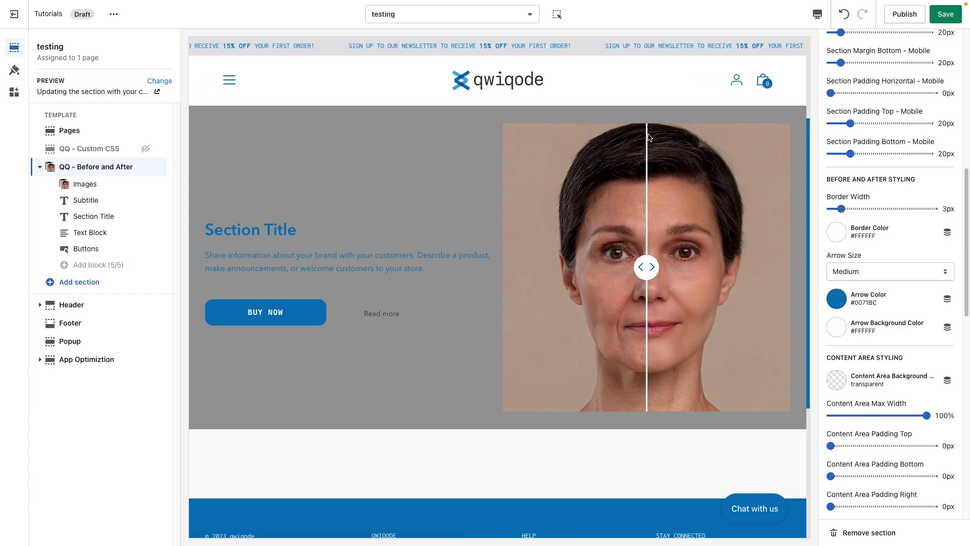
mouse_move(841, 208)
left_mouse_down()
mouse_move(862, 208)
mouse_move(848, 209)
left_mouse_up()
left_click(836, 232)
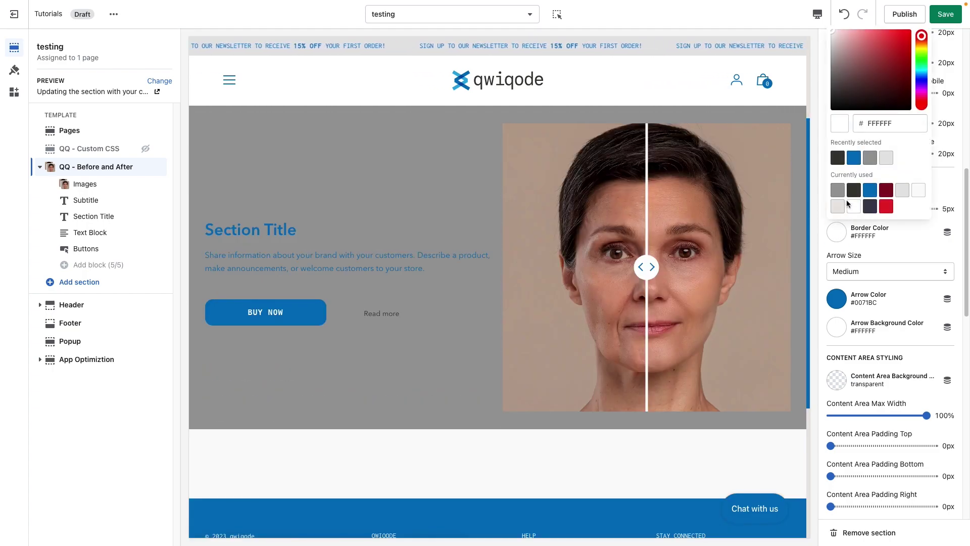
left_click(853, 189)
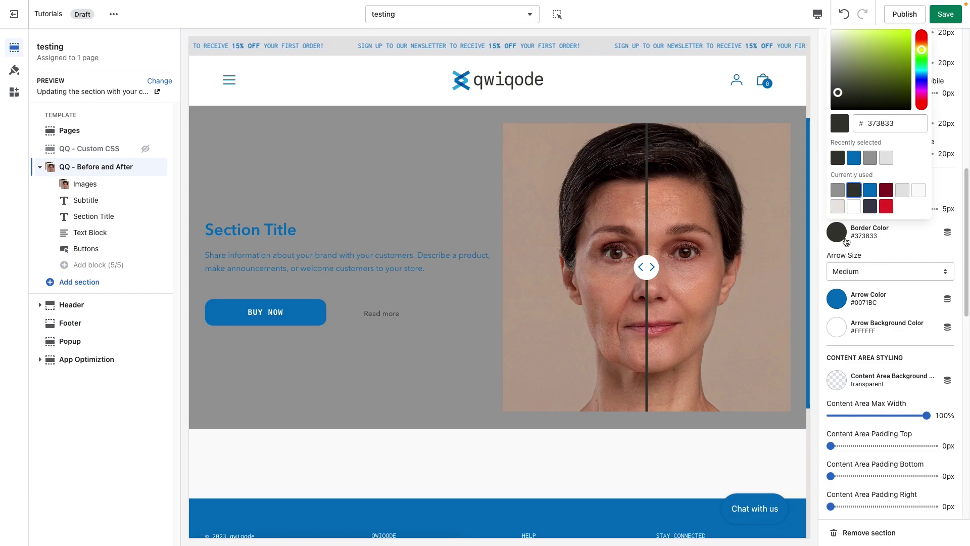
left_click(854, 206)
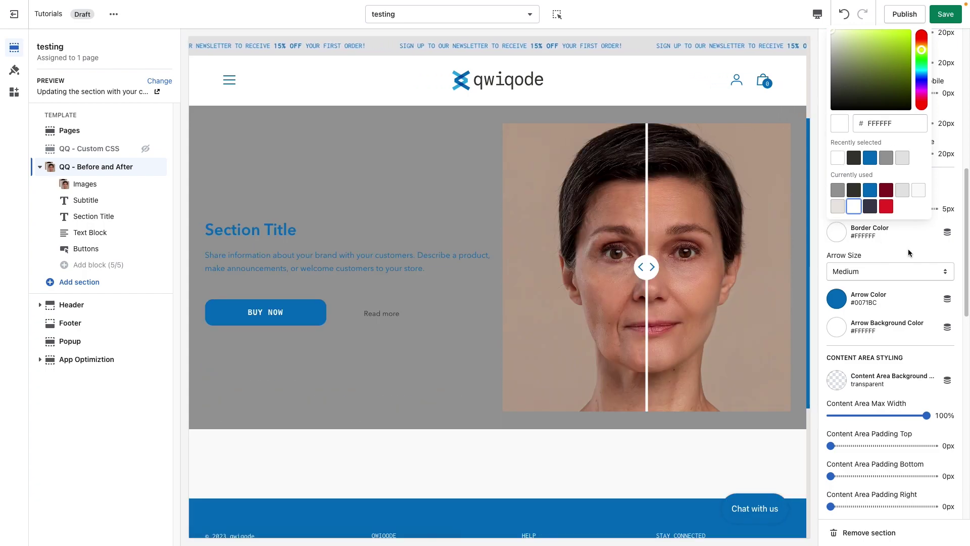
left_click(908, 249)
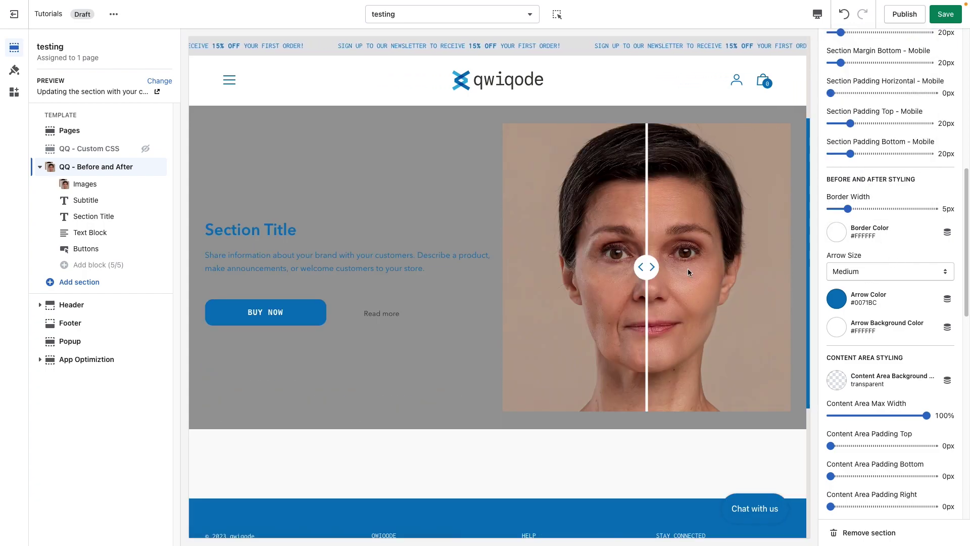
- Try the Large arrow size for the before-and-after slider and return to Medium
left_click(861, 271)
left_click(864, 258)
left_click(868, 276)
left_click(883, 296)
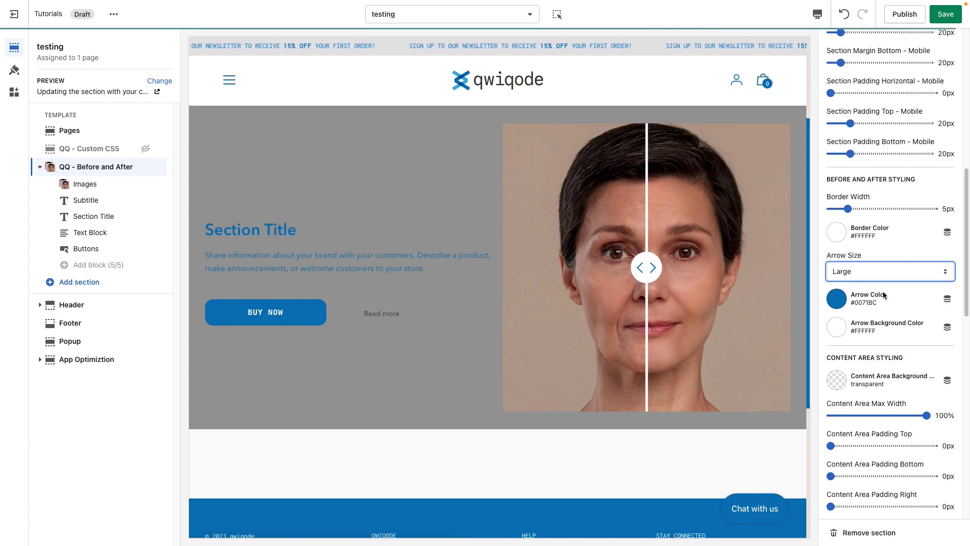
left_click(877, 278)
left_click(876, 259)
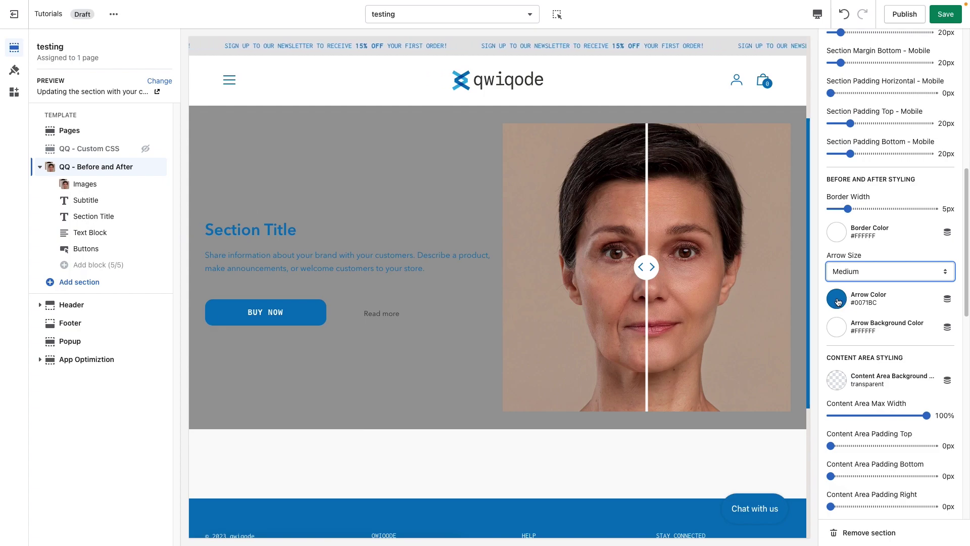
- Try #373833 as the slider's arrow color and settle on #9B9B9B
left_click(837, 300)
left_click(870, 258)
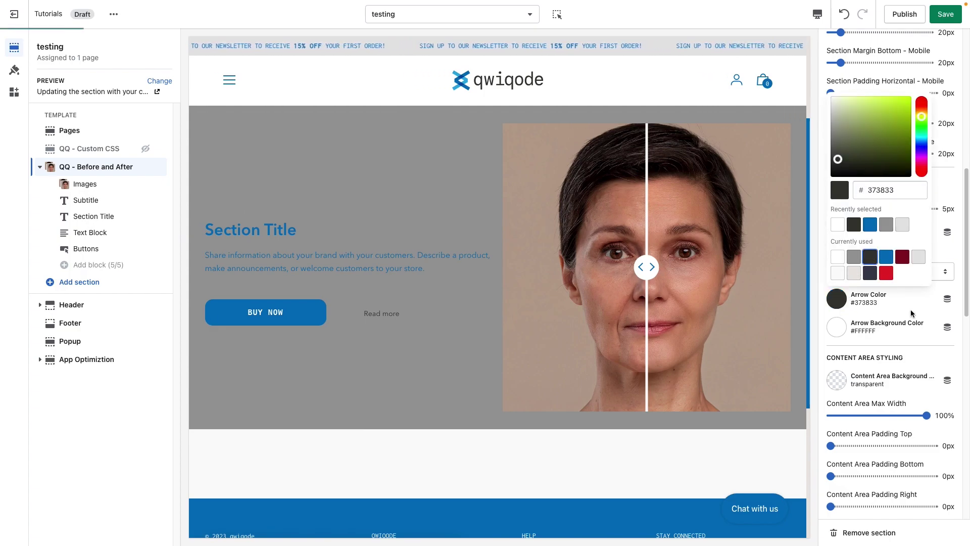
left_click(853, 258)
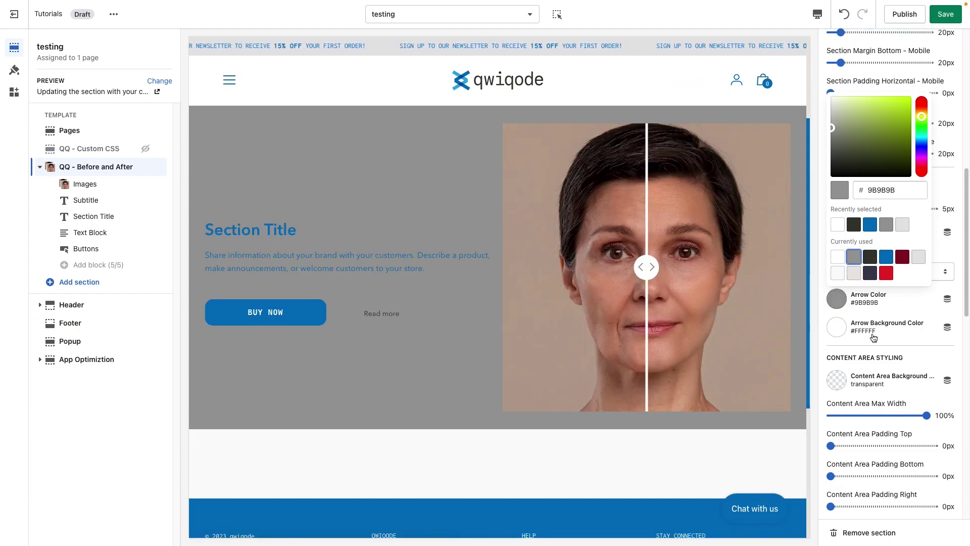
- Try #EAE6E3 as the slider's arrow background color and return to #FFFFFF
left_click(836, 331)
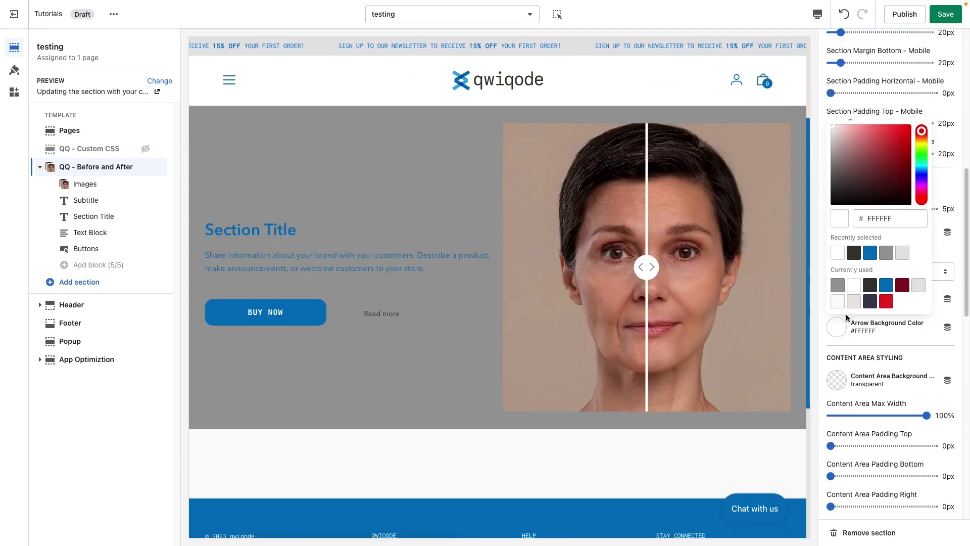
left_click(853, 302)
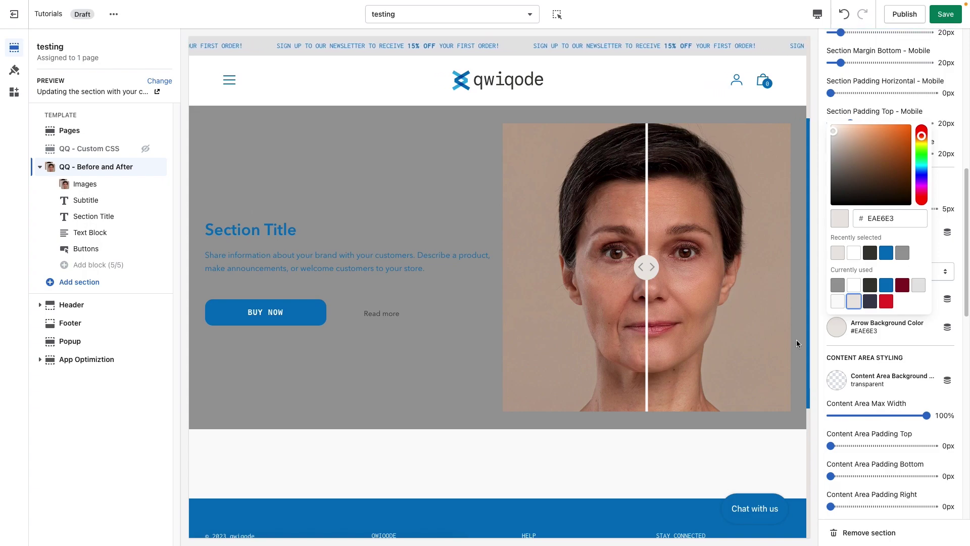
left_click(853, 287)
left_click(879, 358)
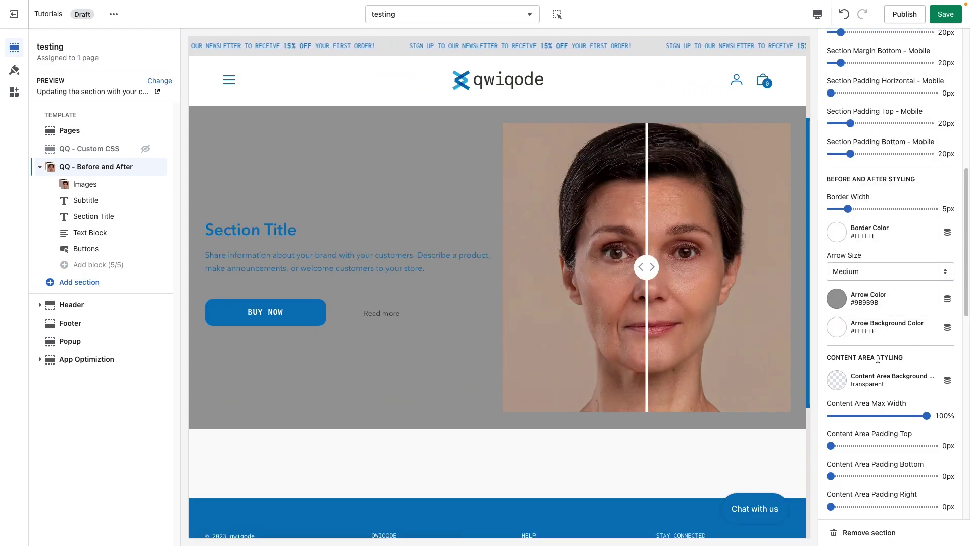
scroll(876, 351, "down", 3)
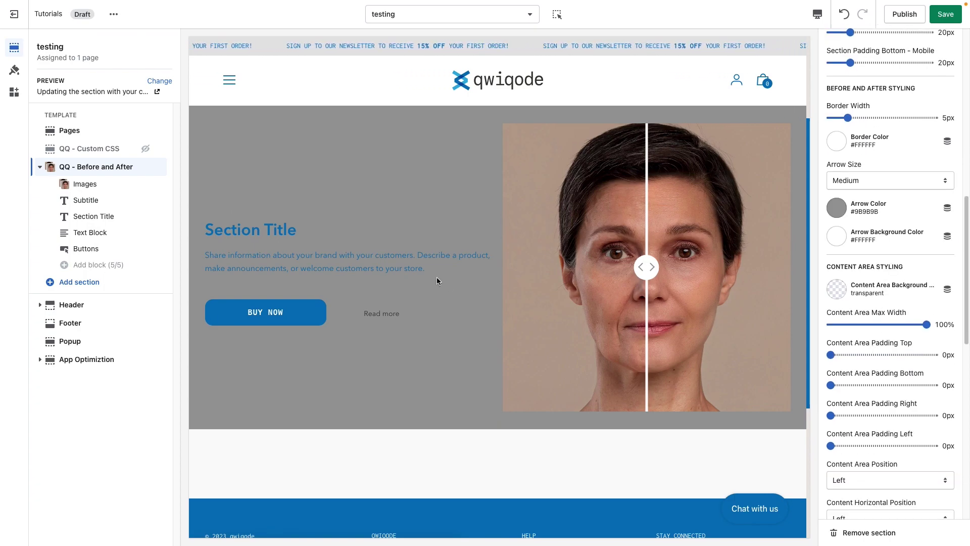
- Try #9B9B9B and settle on #EAE6E3 as the content area background color, and reduce the content area max width to 37%
left_click(834, 292)
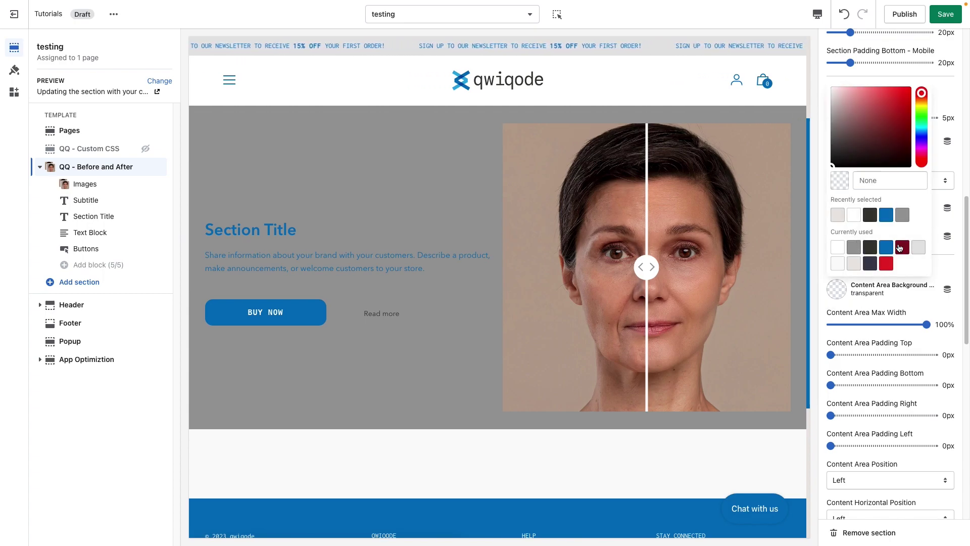
left_click(858, 251)
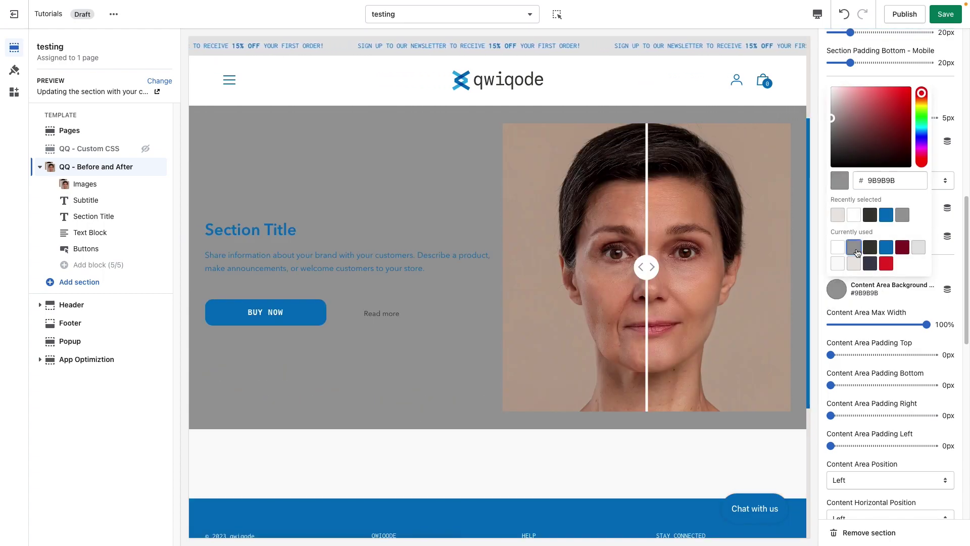
left_click(854, 265)
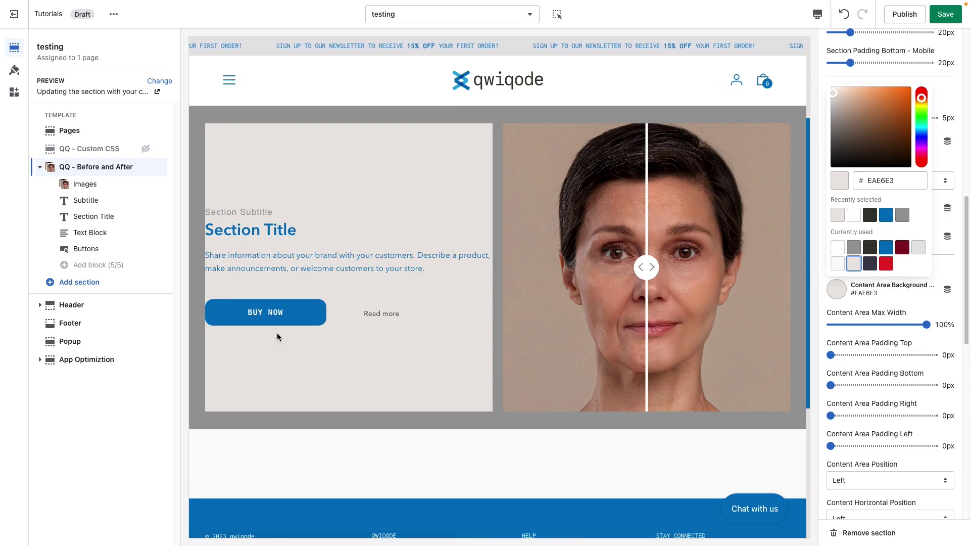
left_click(876, 326)
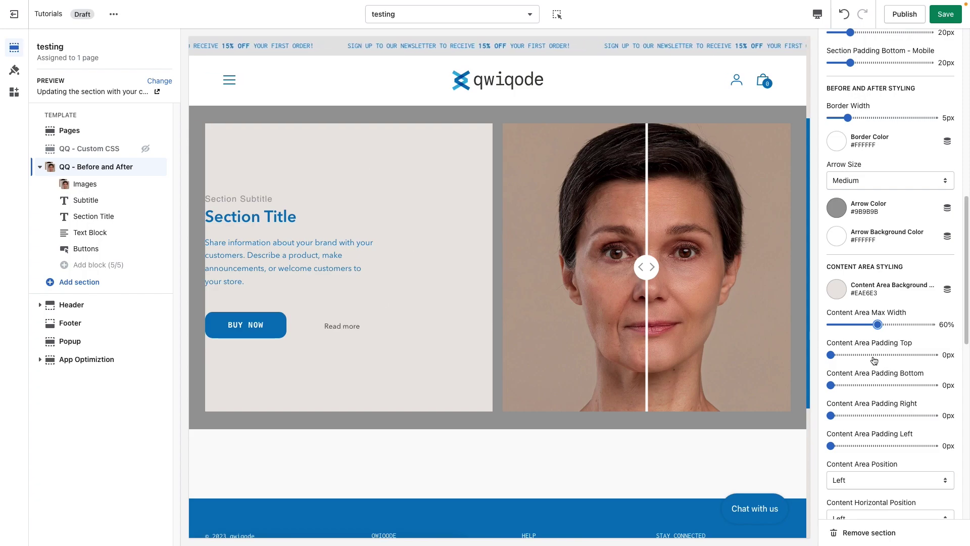
left_click_drag(878, 323, 847, 325)
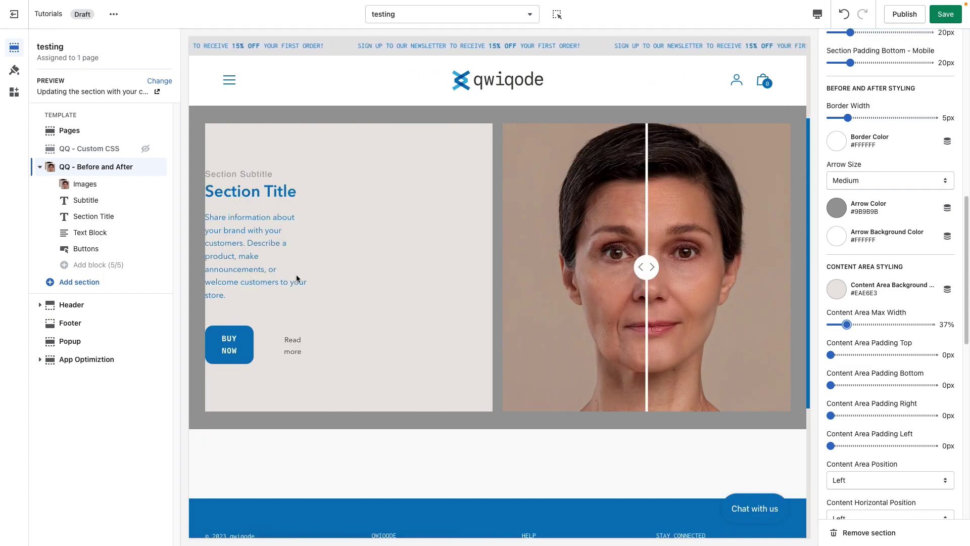
- Try the Center option for the content horizontal position and return to Left
scroll(893, 370, "down", 1)
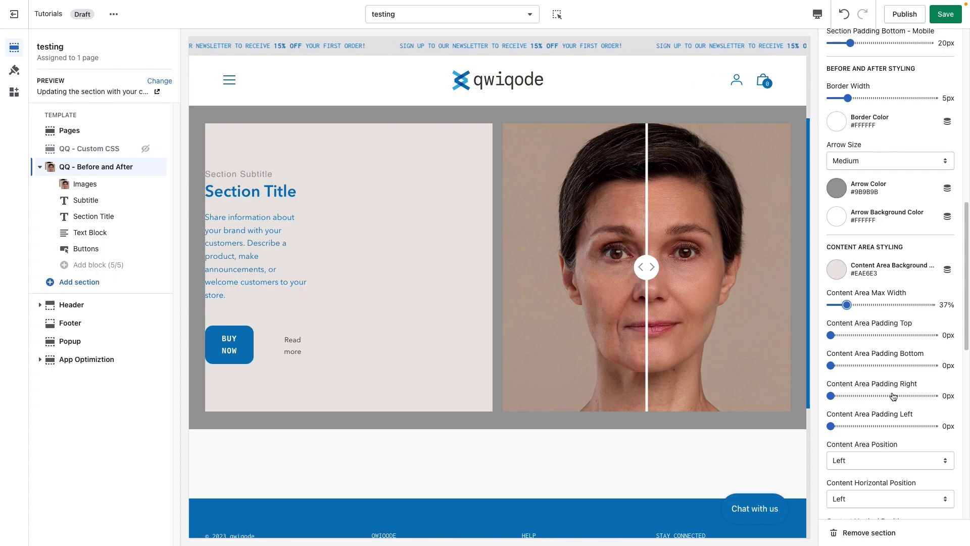
left_click(890, 446)
left_click(891, 447)
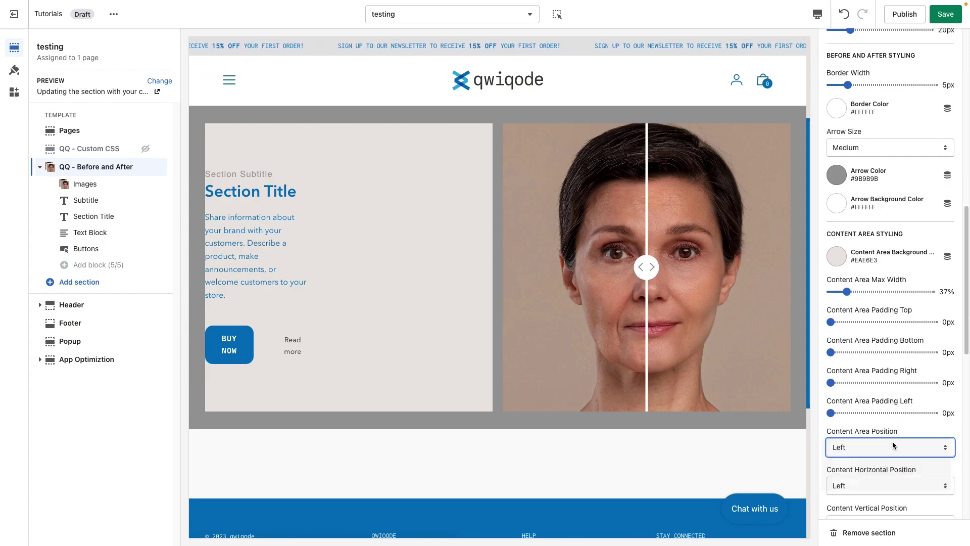
left_click(890, 486)
left_click(890, 498)
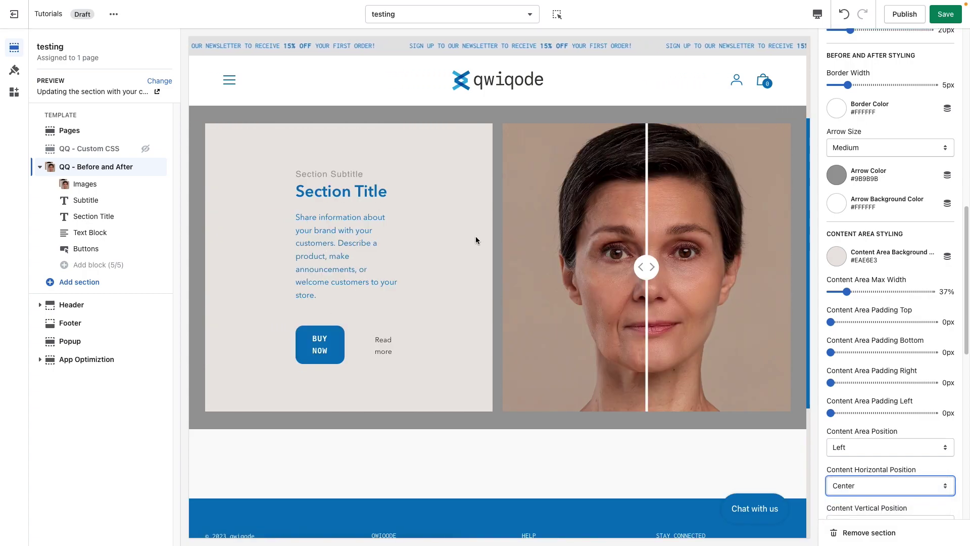
scroll(885, 454, "down", 1)
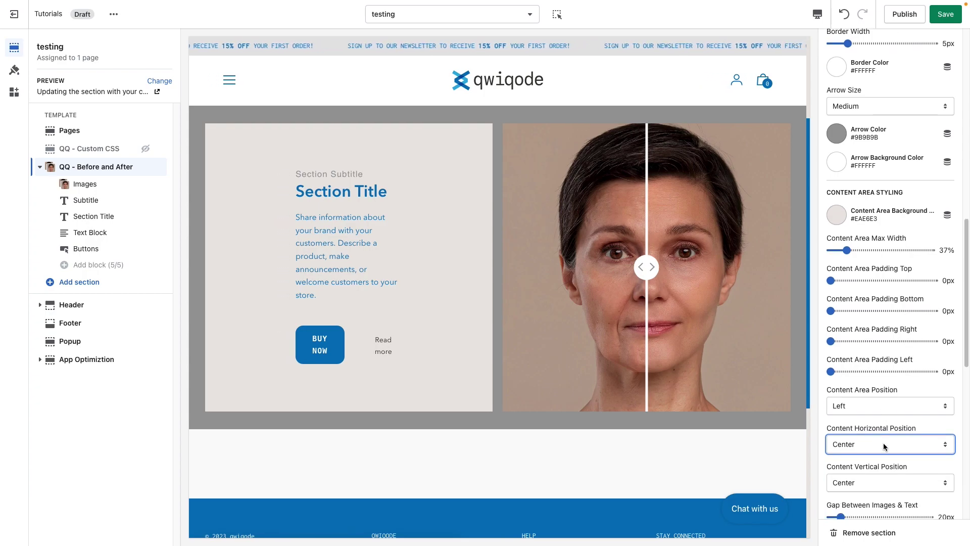
scroll(866, 418, "up", 1)
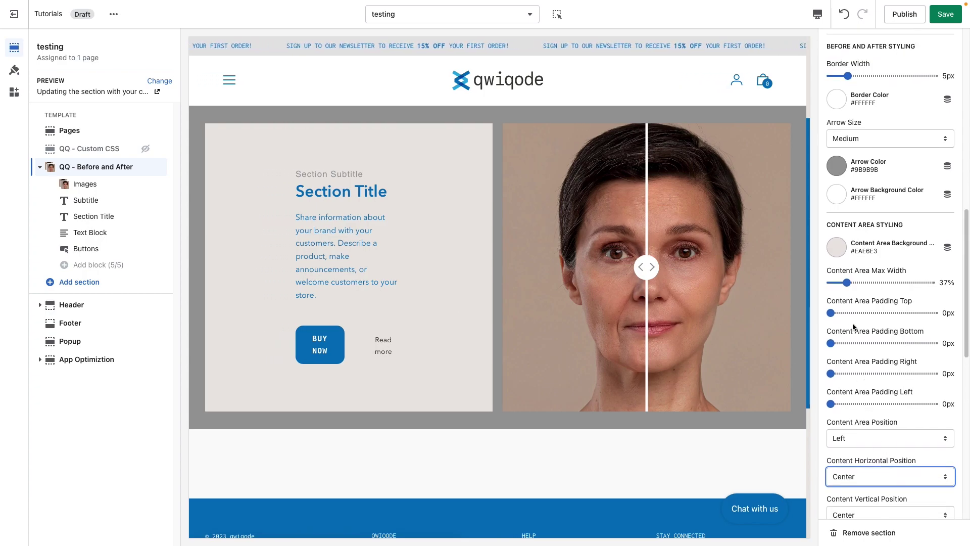
scroll(852, 328, "up", 1)
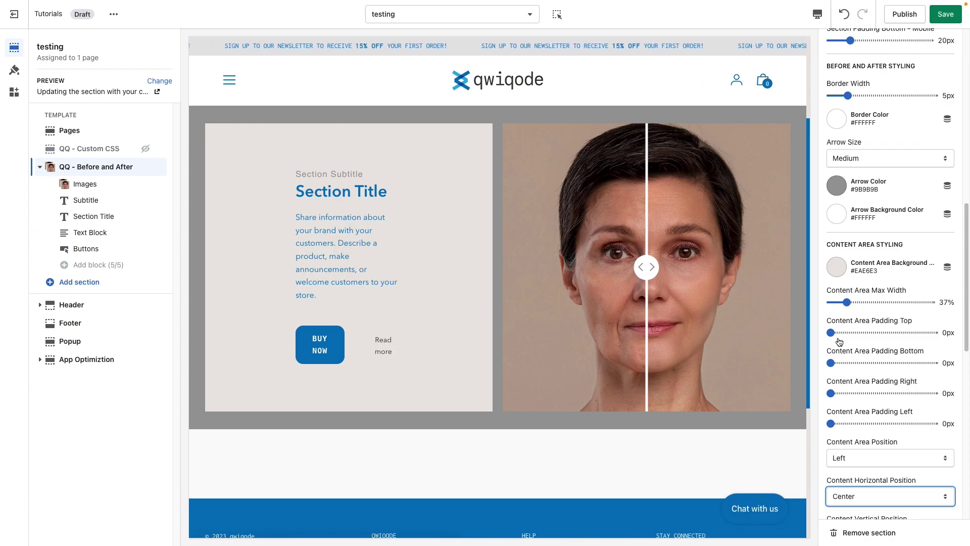
left_click(881, 496)
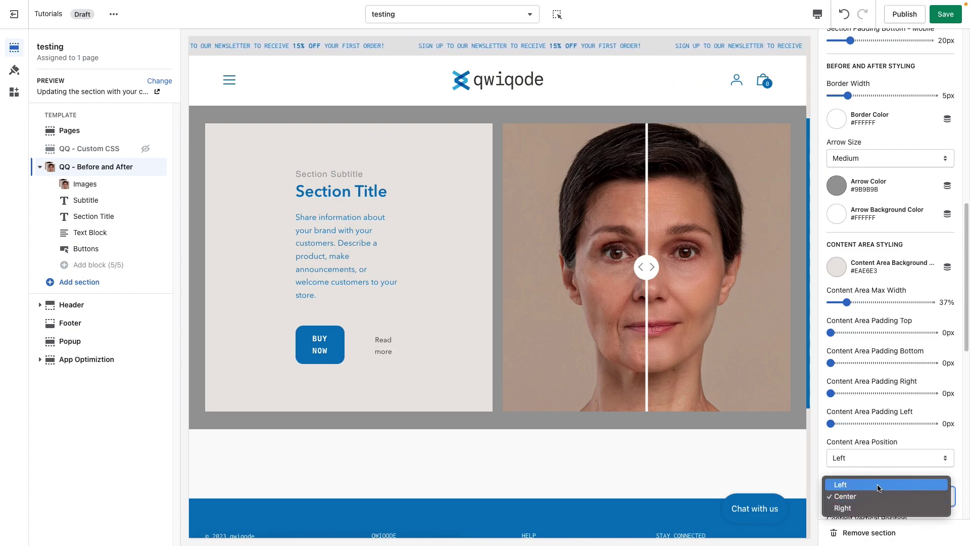
left_click(878, 485)
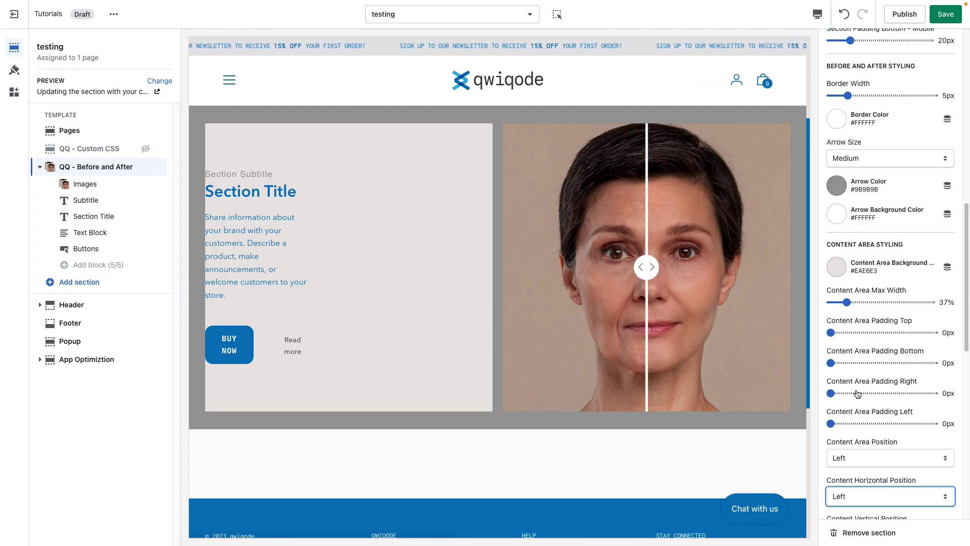
- Set the content area's left padding to 34px, max width to 100% and right padding to 22px
left_click_drag(849, 426, 865, 423)
left_click_drag(846, 302, 934, 302)
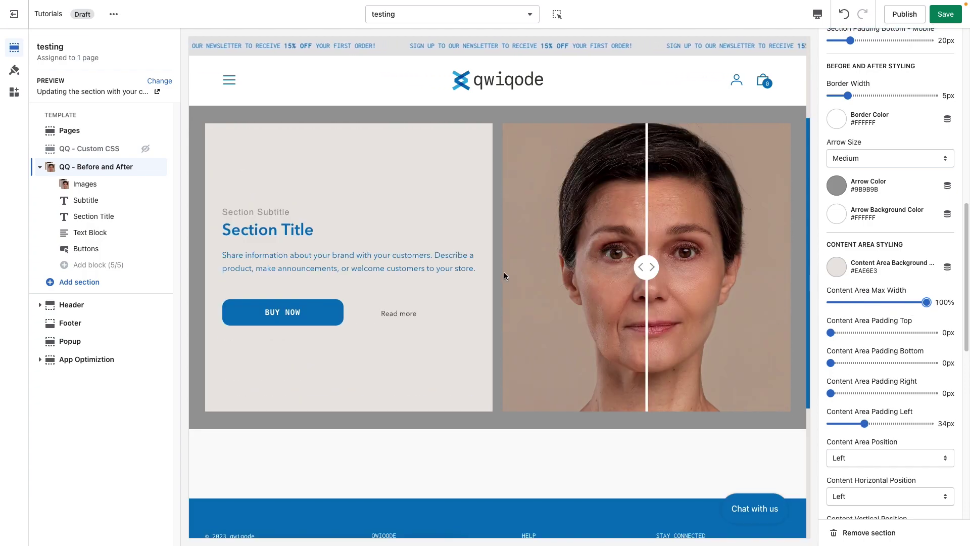
left_click(852, 393)
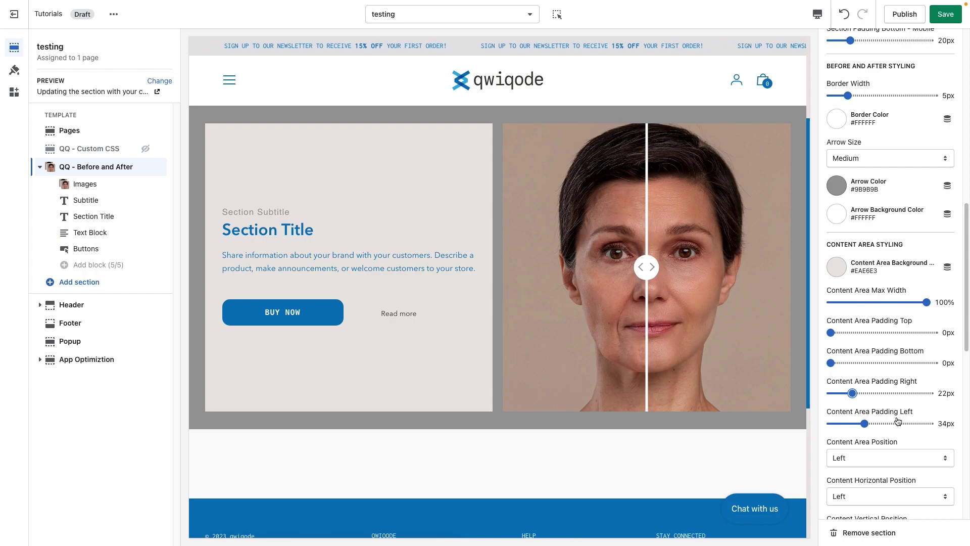
- Try the Right and Top content area positions and switch to Bottom, checking the layout in the preview
scroll(897, 420, "down", 3)
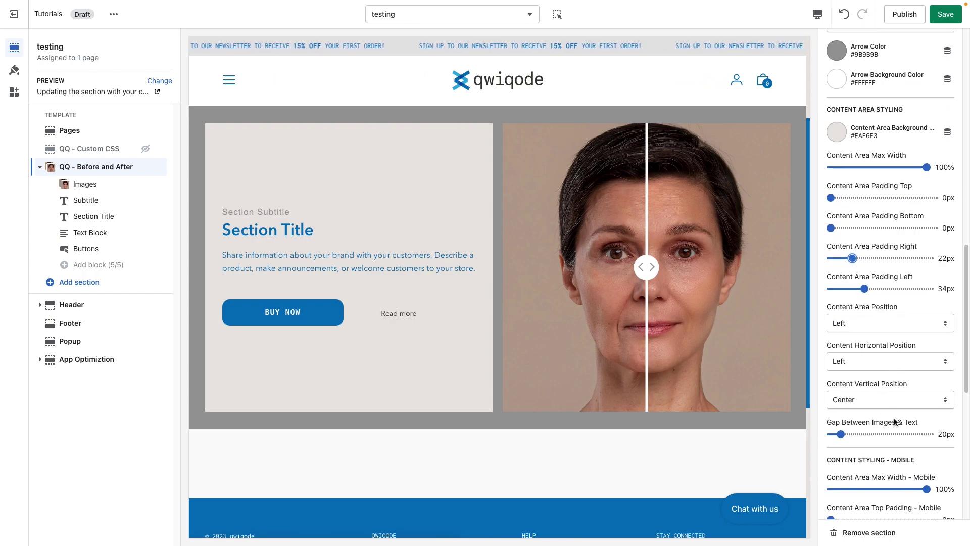
left_click_drag(837, 306, 889, 306)
left_click(889, 306)
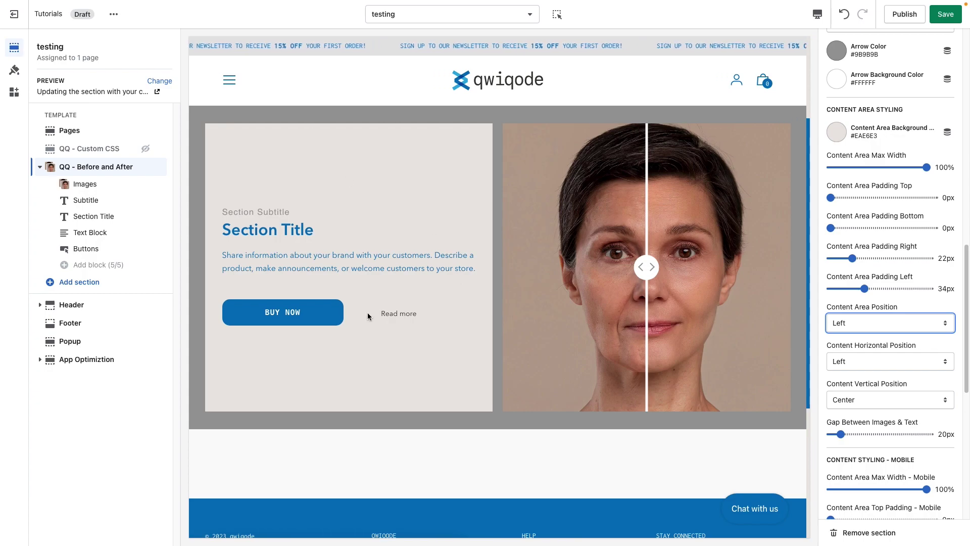
left_click(876, 327)
left_click(876, 331)
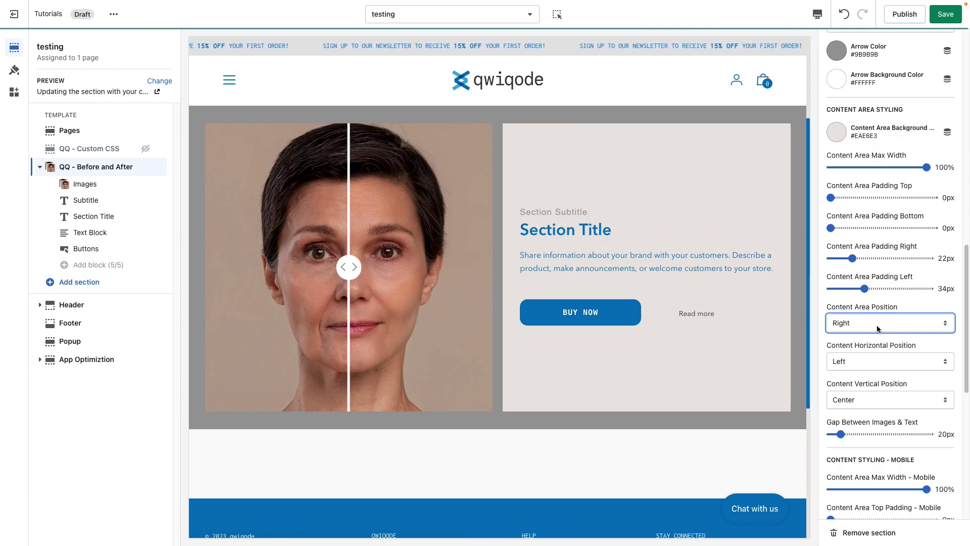
left_click(877, 328)
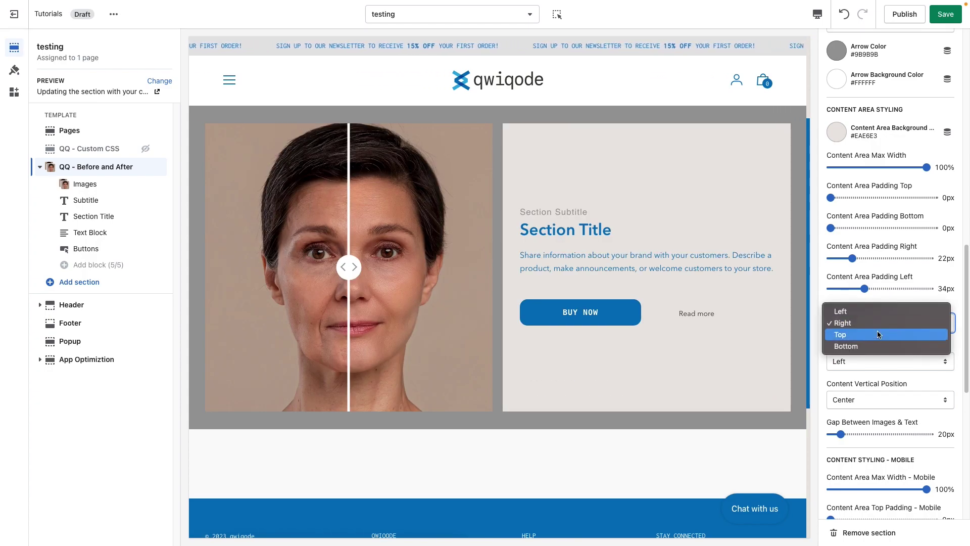
left_click(873, 331)
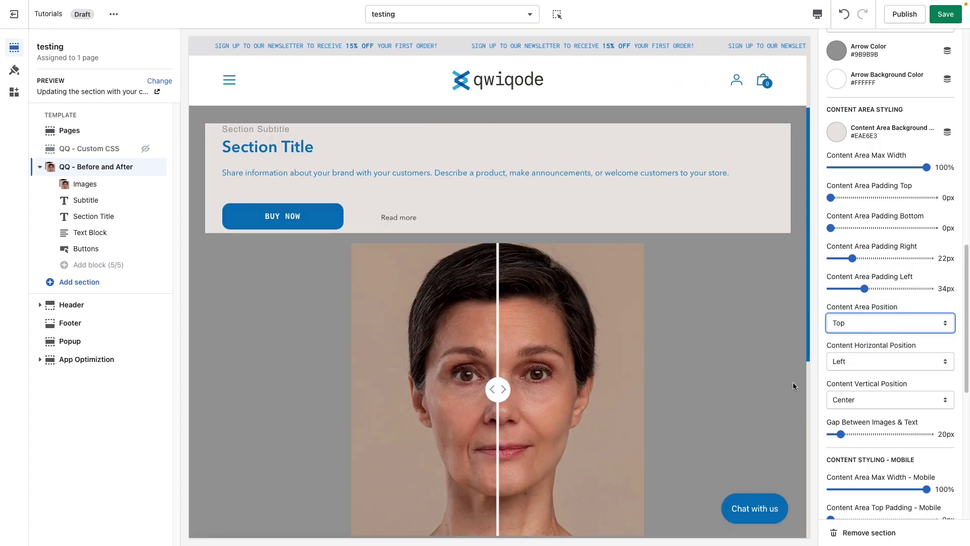
left_click(872, 324)
left_click(872, 334)
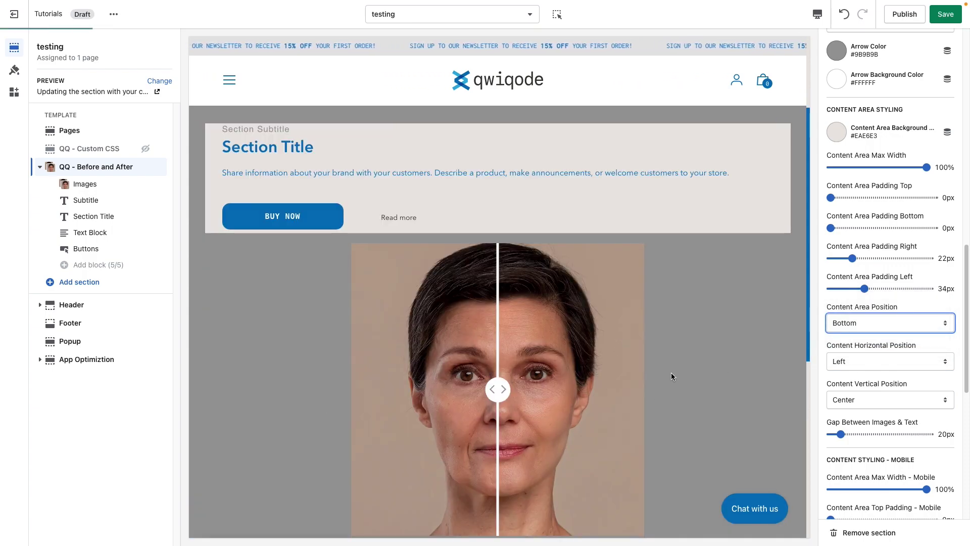
scroll(660, 386, "down", 1)
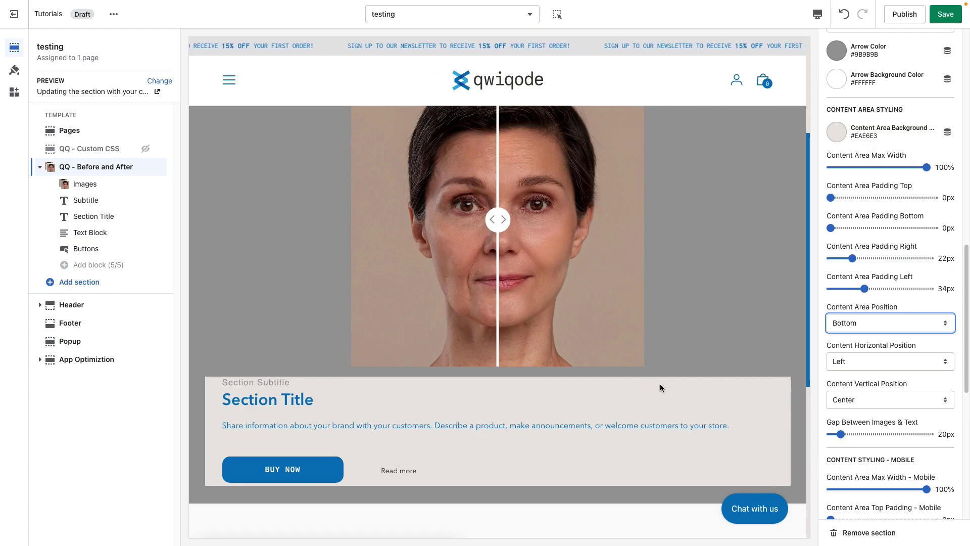
- Clear the content area background color and set the section background color to #EAE6E3
scroll(859, 263, "up", 1)
left_click(836, 137)
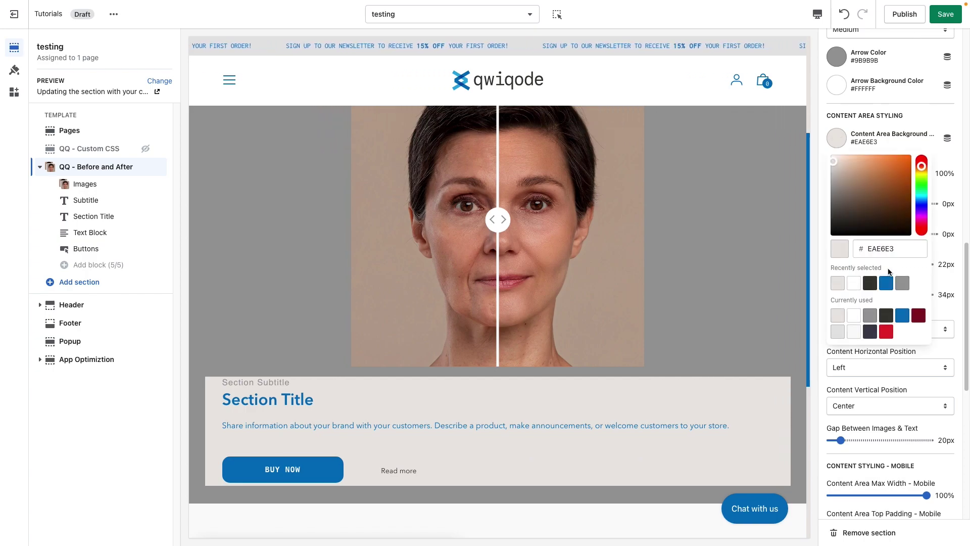
left_click(893, 249)
key("BackSpace")
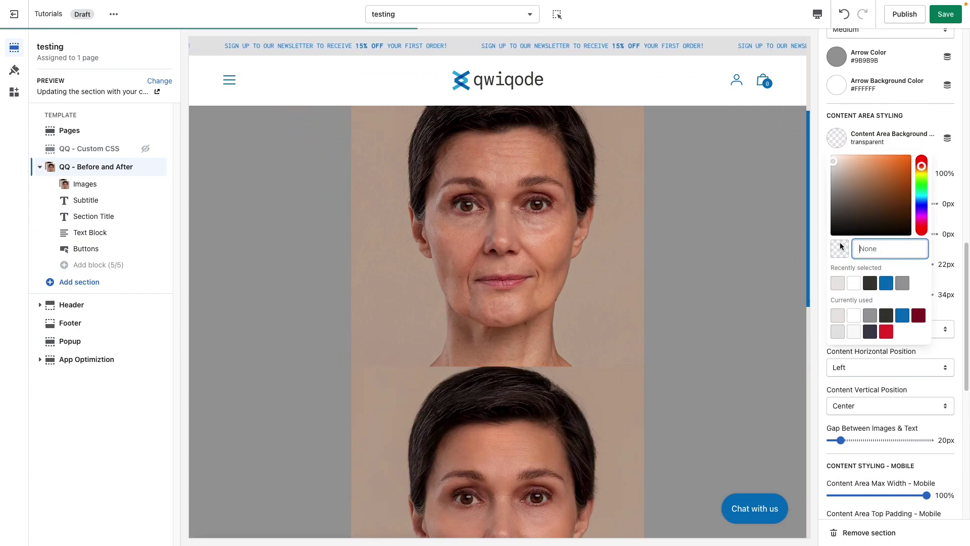
left_click(915, 121)
scroll(898, 242, "up", 1)
scroll(899, 242, "up", 10)
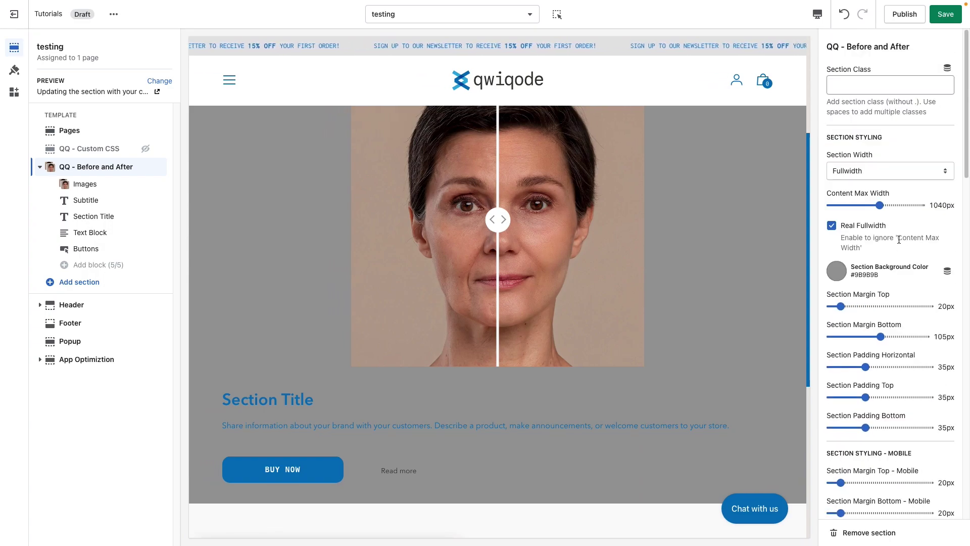
left_click(836, 271)
left_click(854, 245)
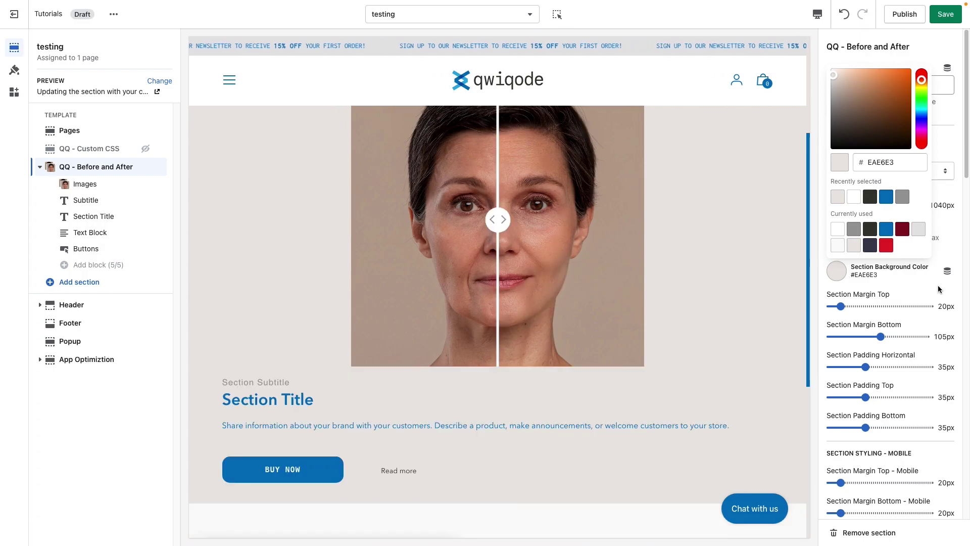
left_click(938, 288)
- Set the content area position to Top so the text sits above the before-and-after image
scroll(901, 336, "down", 5)
scroll(901, 340, "down", 10)
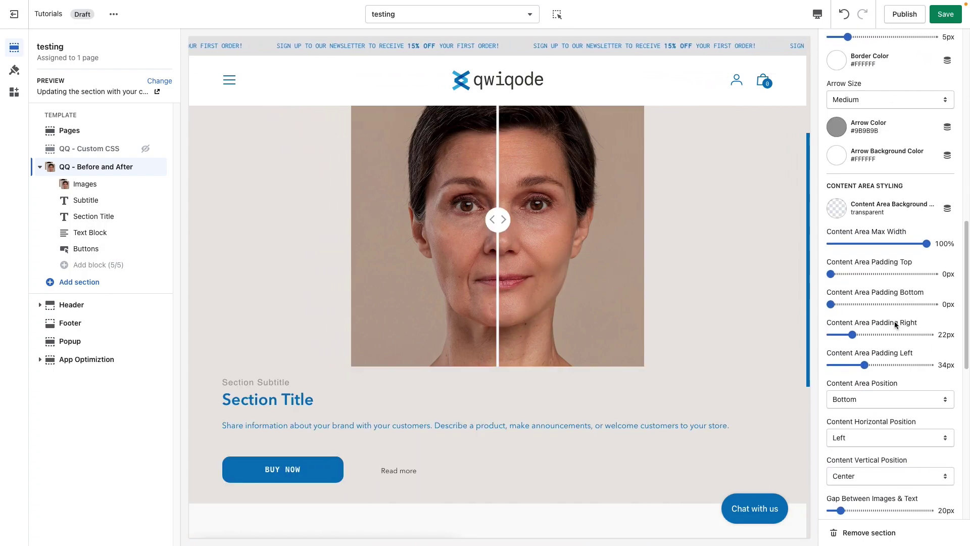
scroll(895, 324, "down", 3)
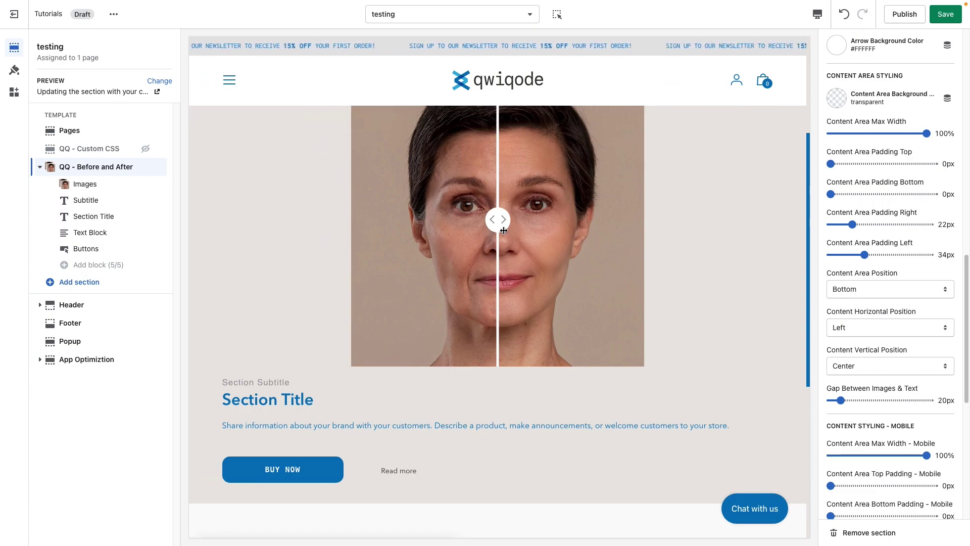
left_click(870, 289)
left_click(853, 277)
scroll(477, 281, "up", 2)
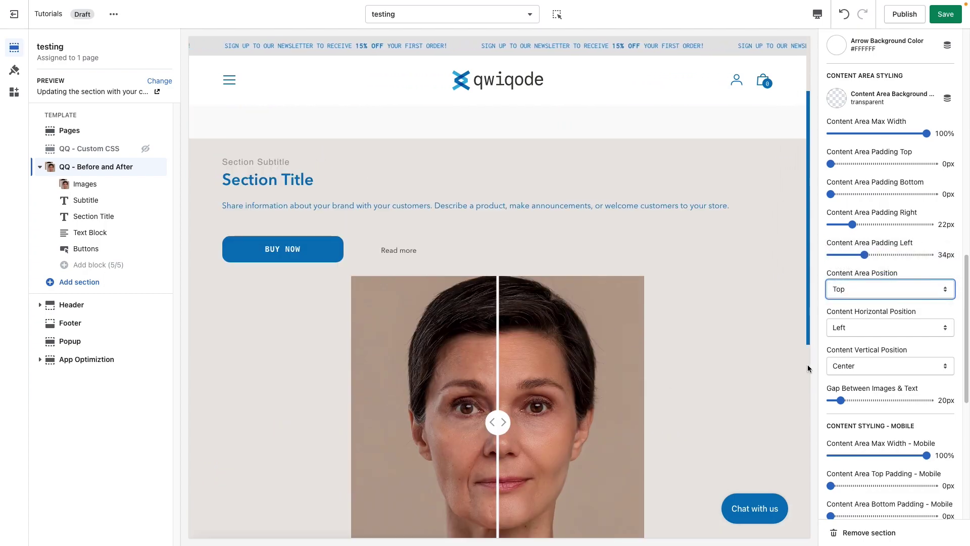
- Set the gap between images and text to 58px and the content horizontal position to Center
scroll(858, 369, "down", 2)
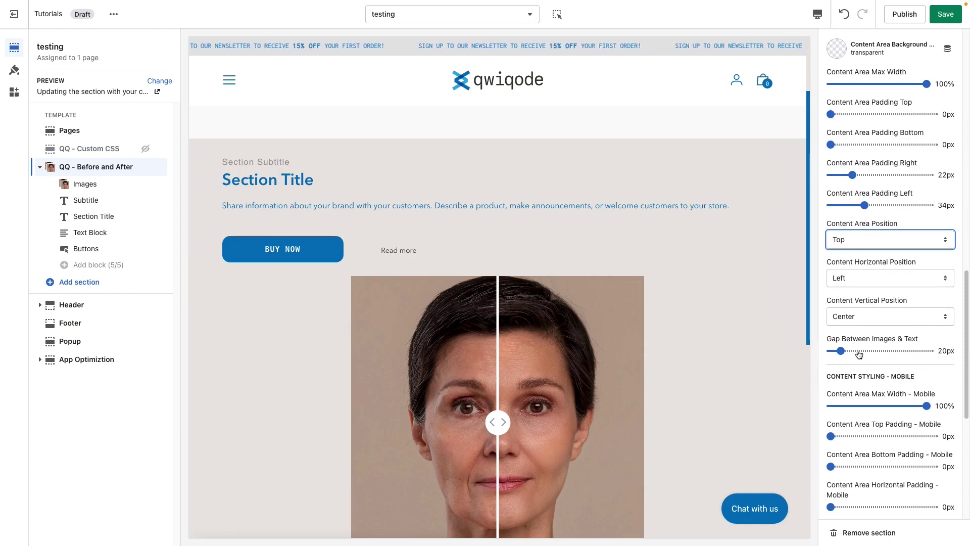
left_click(858, 350)
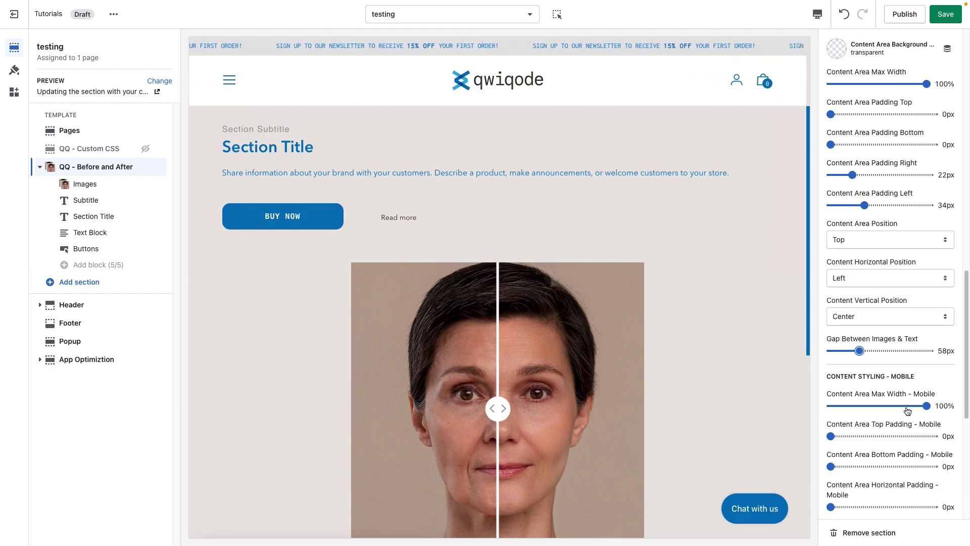
scroll(908, 411, "down", 1)
left_click(896, 266)
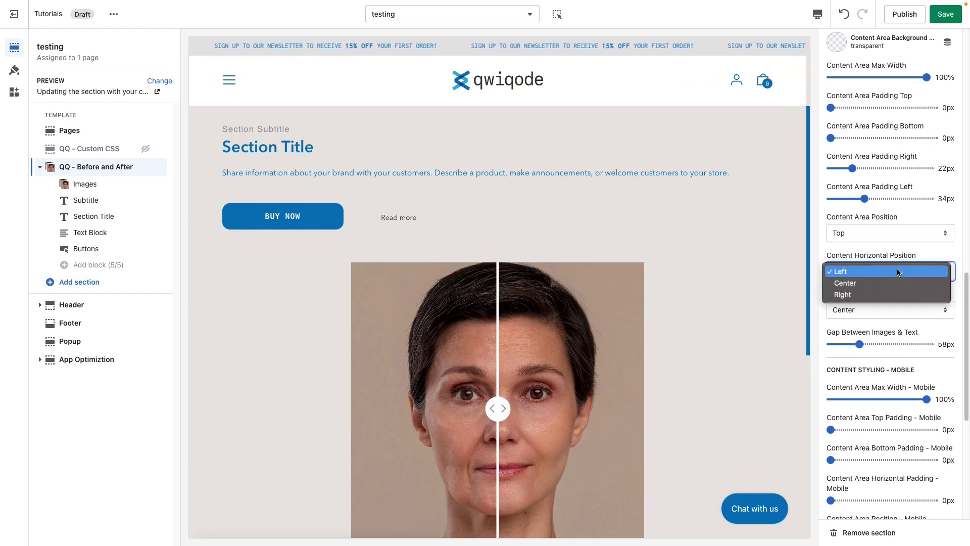
left_click(890, 278)
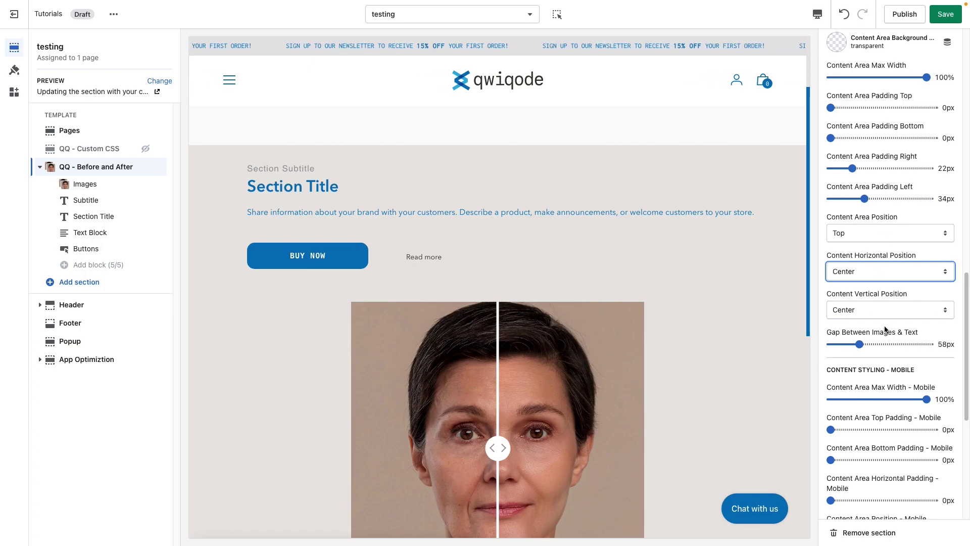
- Set the before-and-after image width to 46% in the section's image styling
scroll(881, 333, "down", 3)
scroll(874, 339, "down", 3)
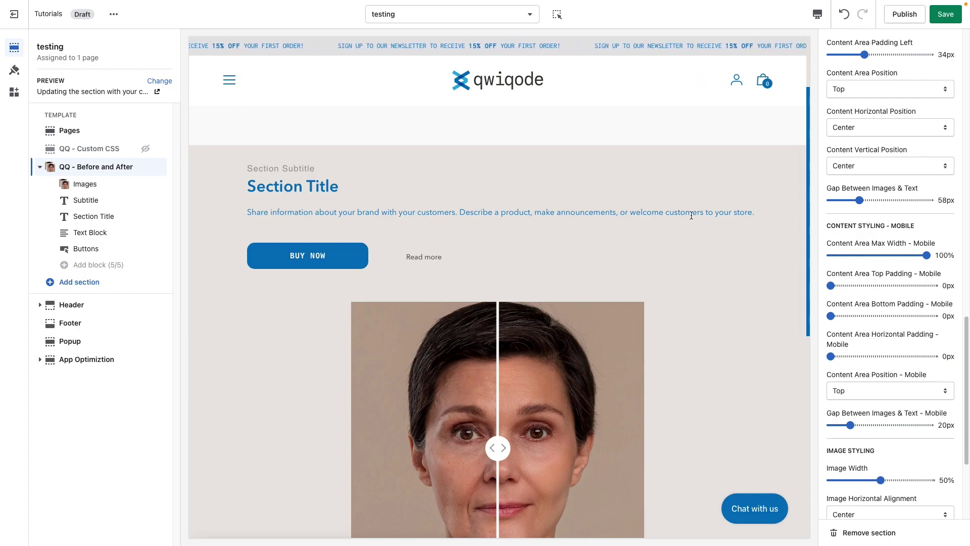
scroll(893, 359, "down", 4)
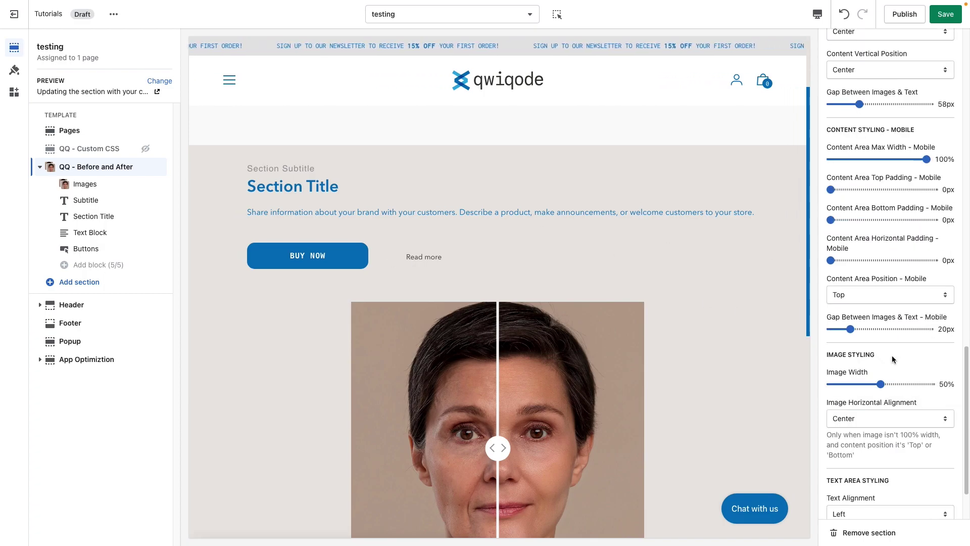
scroll(889, 313, "down", 2)
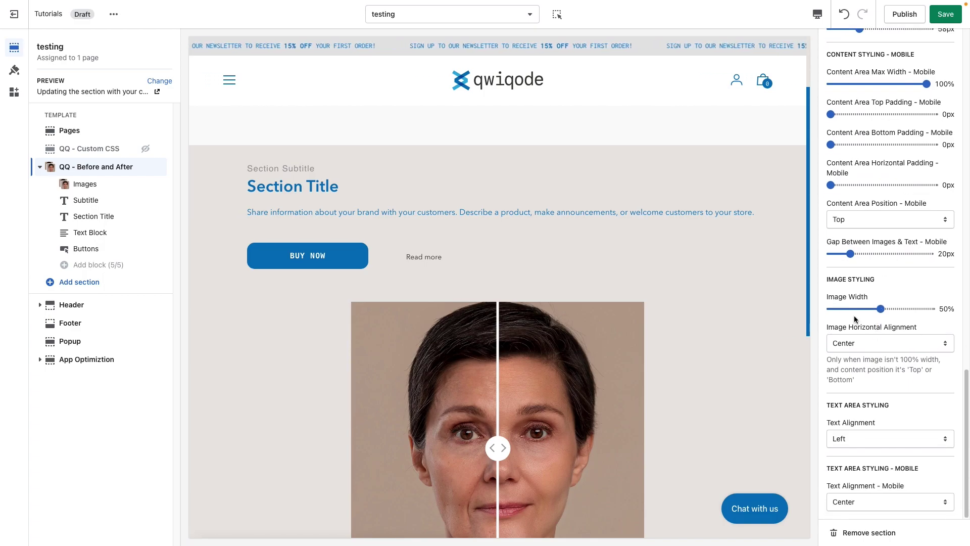
scroll(624, 380, "down", 2)
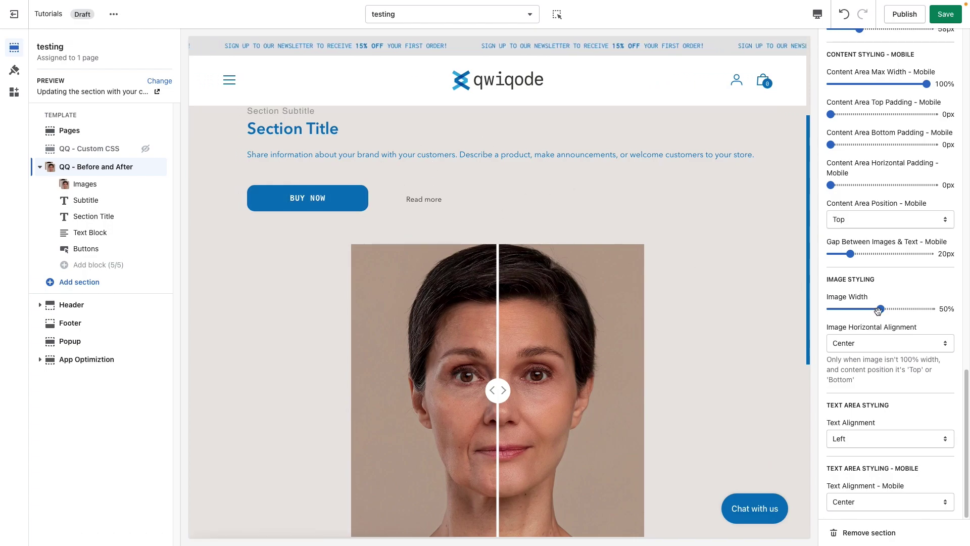
mouse_move(882, 309)
left_mouse_down()
mouse_move(927, 309)
mouse_move(844, 310)
mouse_move(877, 309)
left_mouse_up()
- Try the Right content area position with the image width set to 86%
scroll(883, 305, "up", 4)
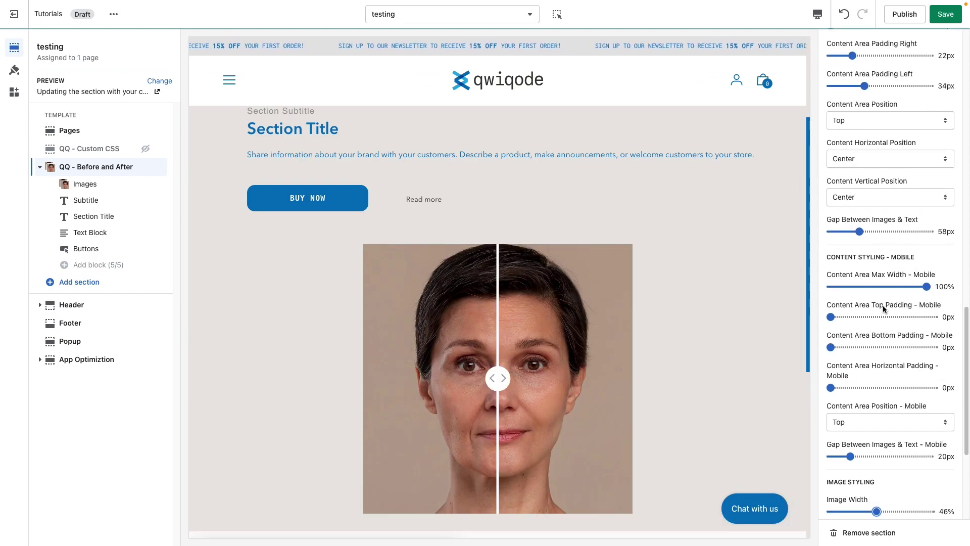
left_click(860, 134)
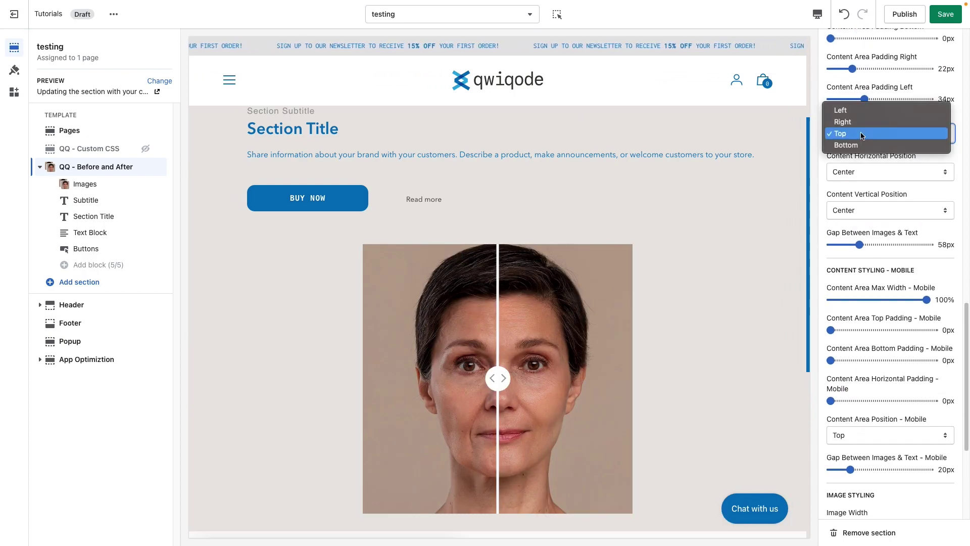
left_click(862, 123)
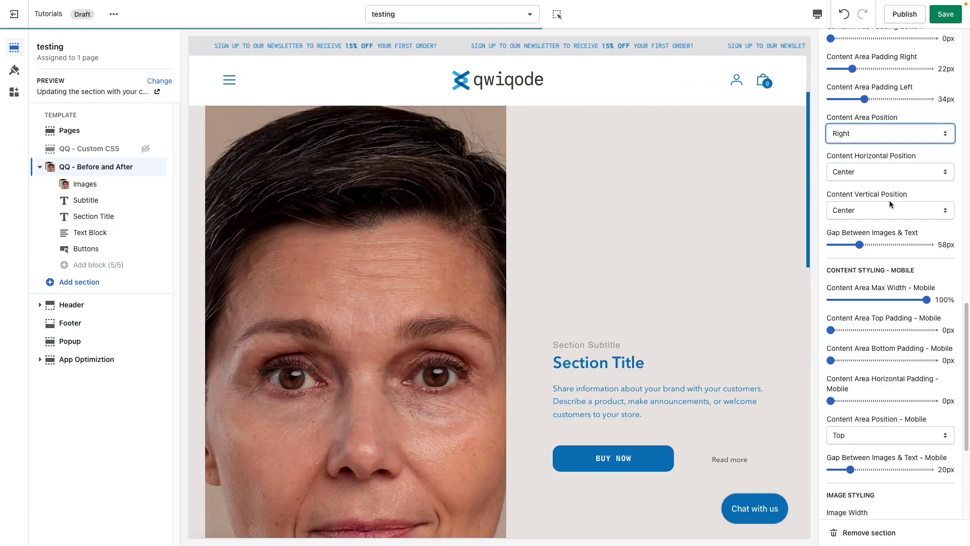
scroll(881, 425, "down", 2)
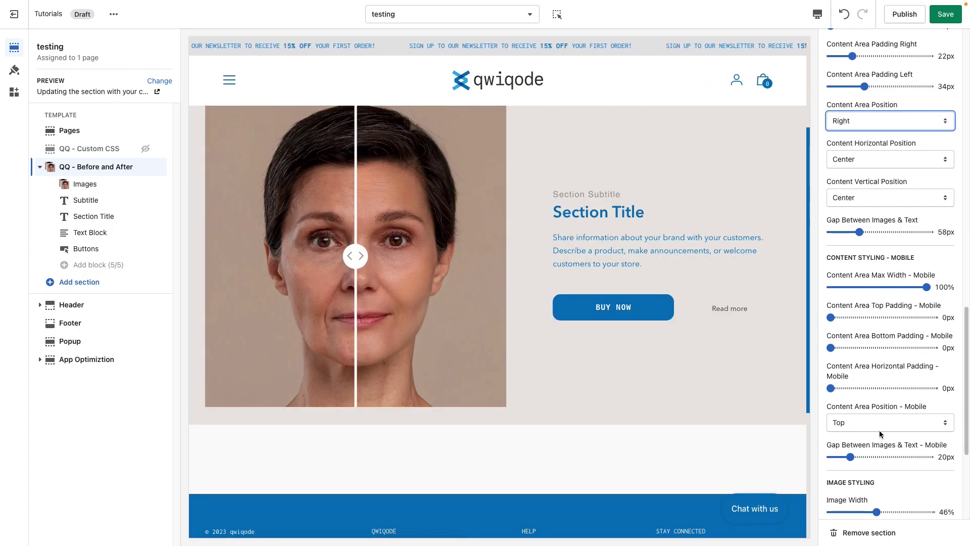
left_click(904, 460)
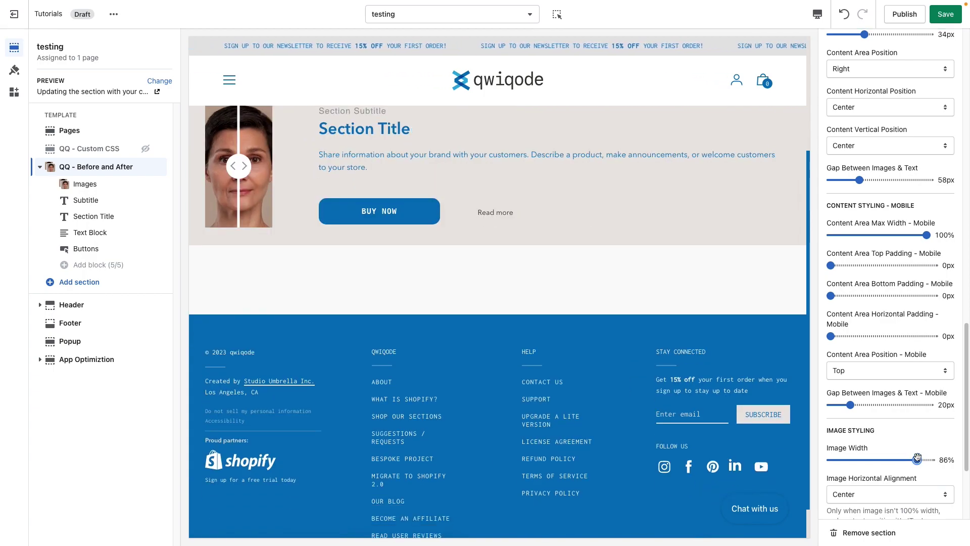
- Switch the content area position to Left and set the image width to 60%
scroll(901, 222, "up", 3)
left_click(871, 178)
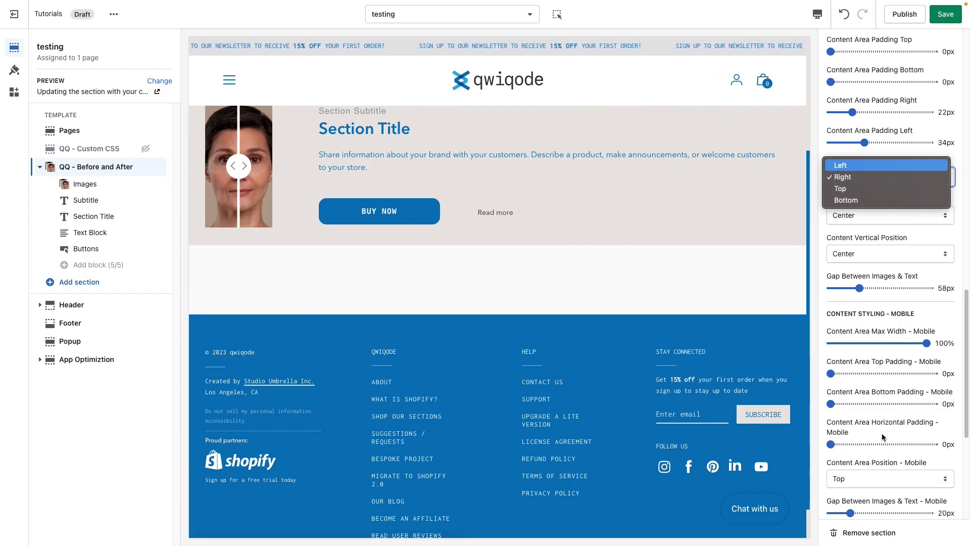
key("Return")
scroll(881, 432, "down", 2)
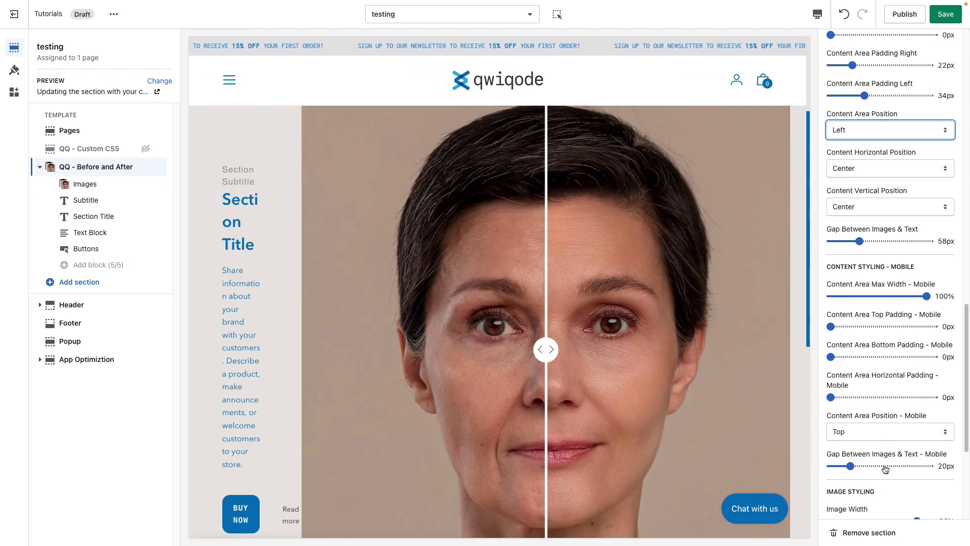
scroll(874, 473, "down", 3)
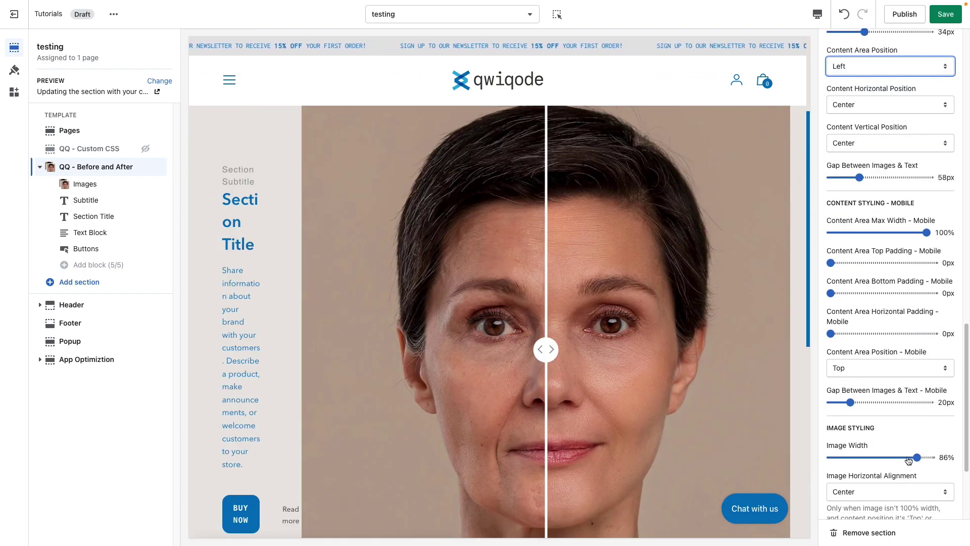
left_click_drag(915, 458, 891, 457)
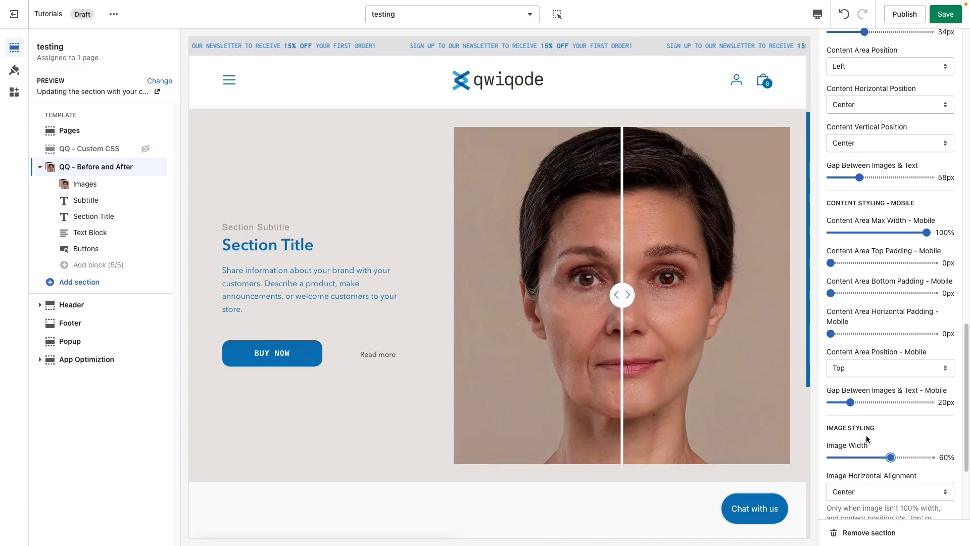
- Set the content area position back to Top so the text sits above the image
scroll(900, 438, "down", 3)
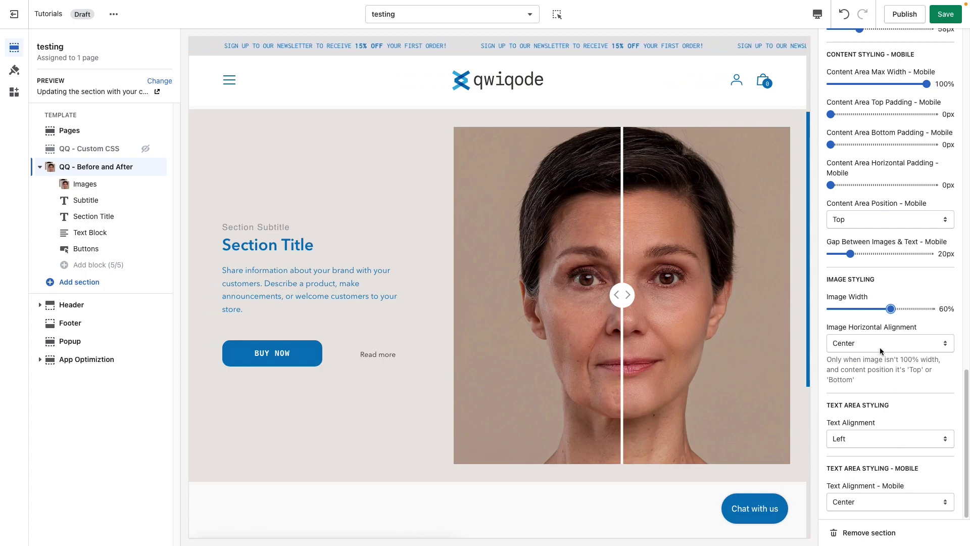
scroll(857, 293, "up", 4)
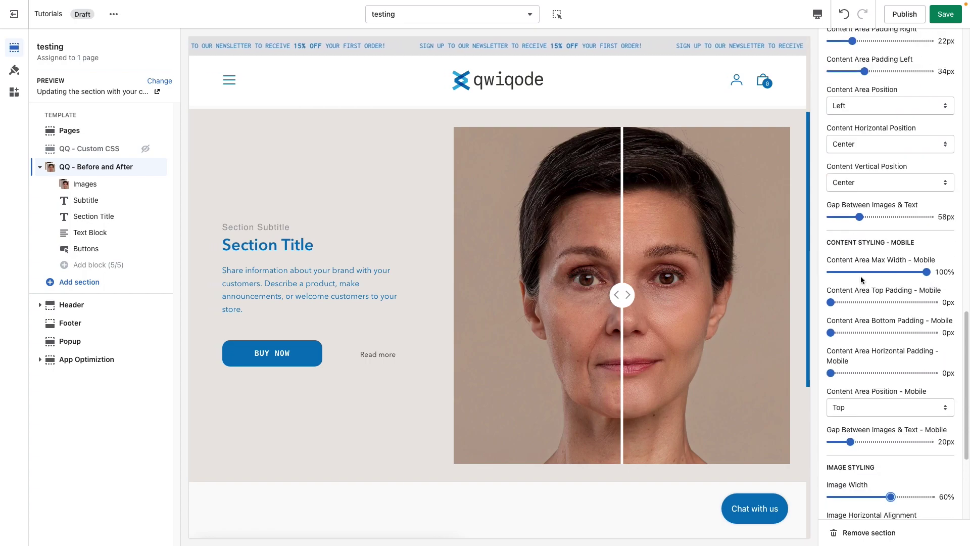
left_click(851, 104)
left_click(841, 128)
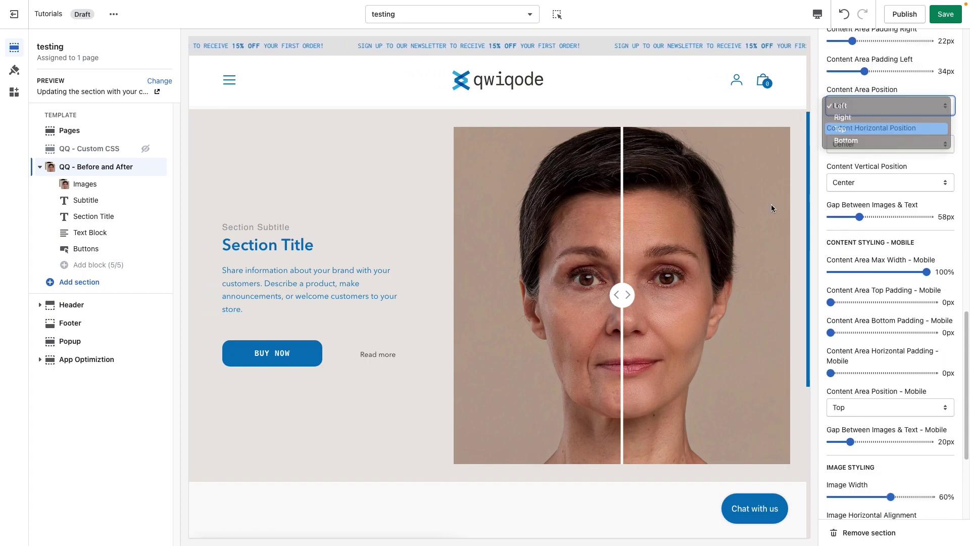
scroll(693, 304, "down", 2)
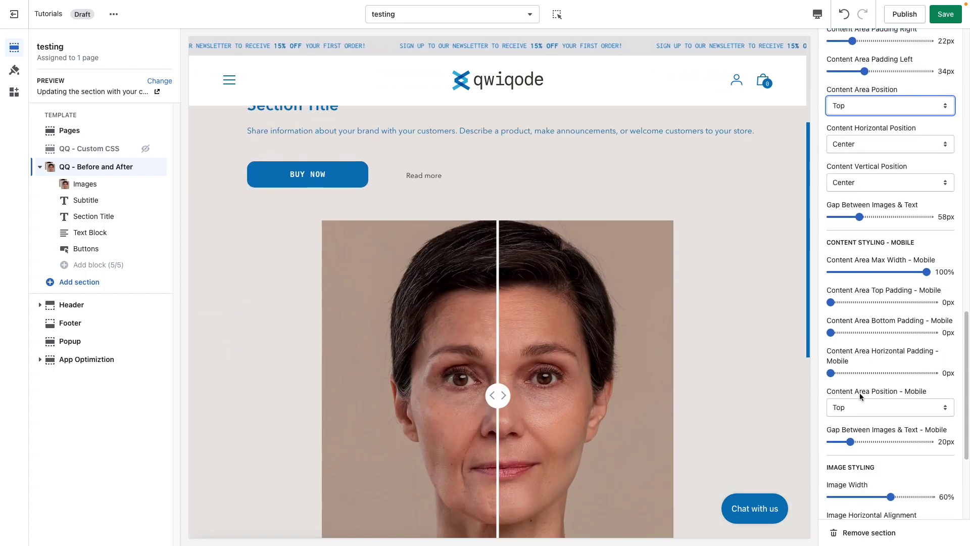
- Try the Left and Right horizontal alignments for the image and return it to Center
scroll(864, 399, "down", 3)
scroll(871, 407, "down", 1)
left_click(879, 375)
left_click(878, 373)
left_click(876, 374)
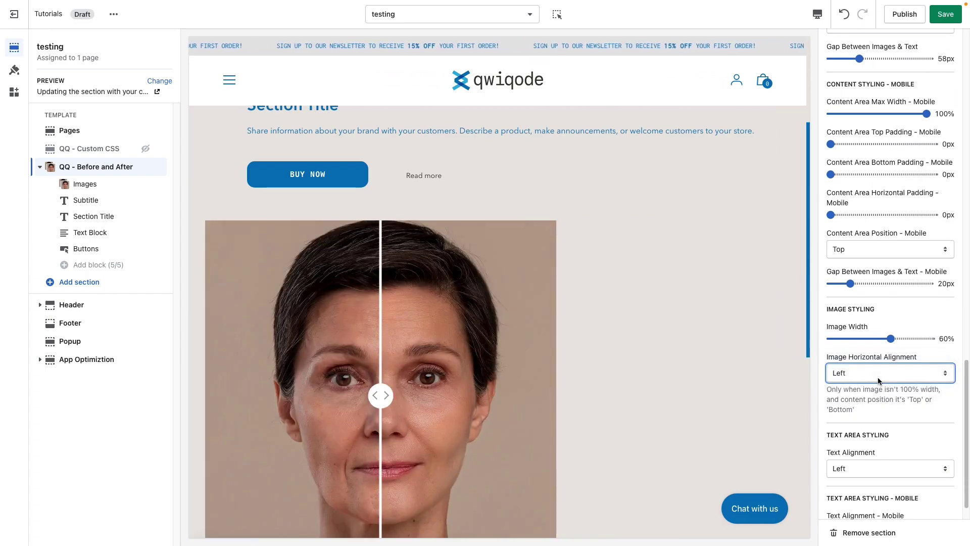
left_click(875, 373)
left_click(879, 395)
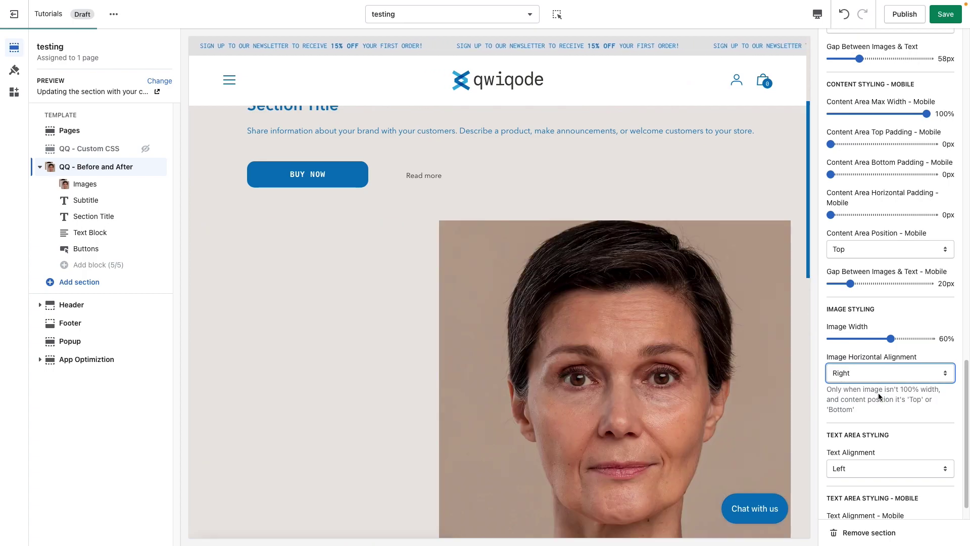
left_click(879, 373)
left_click(878, 361)
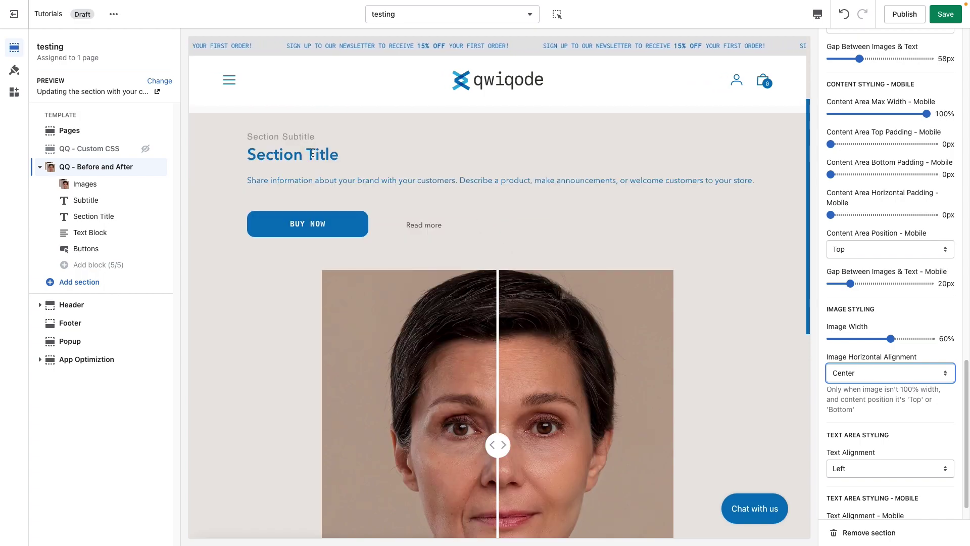
- Set the text alignment of the section's text area to Center for desktop
left_click(871, 467)
left_click(874, 481)
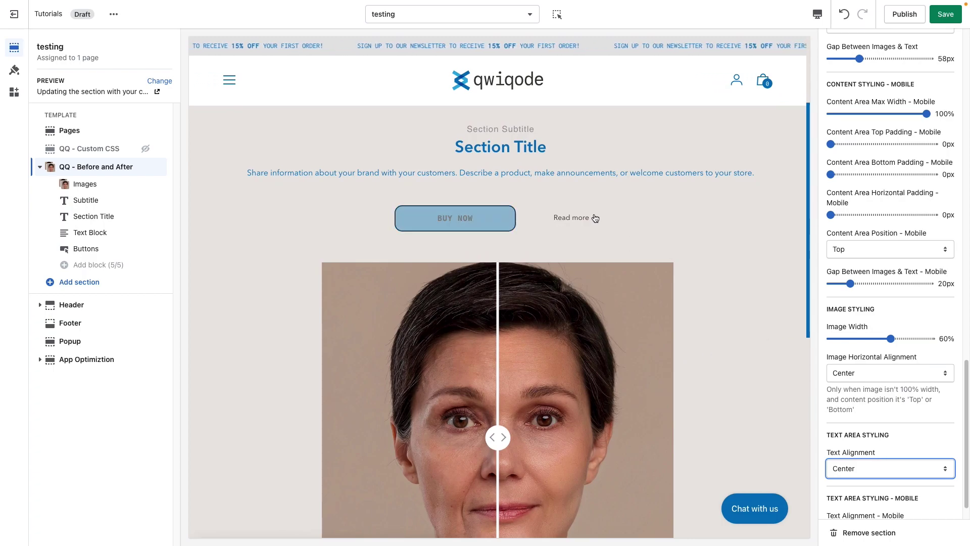
left_click_drag(283, 173, 731, 173)
- Set the content area max width to 62% so the description wraps onto two lines
scroll(869, 340, "up", 3)
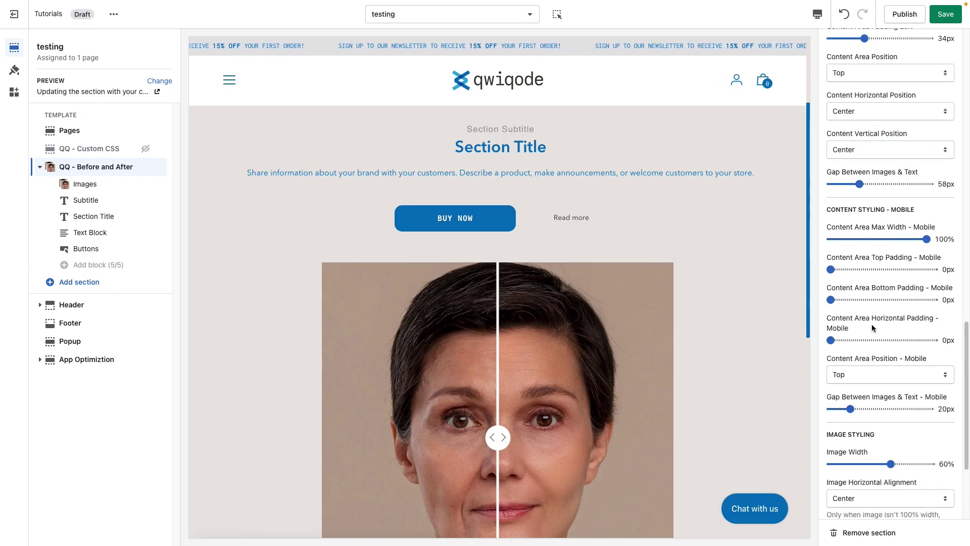
scroll(881, 245, "up", 10)
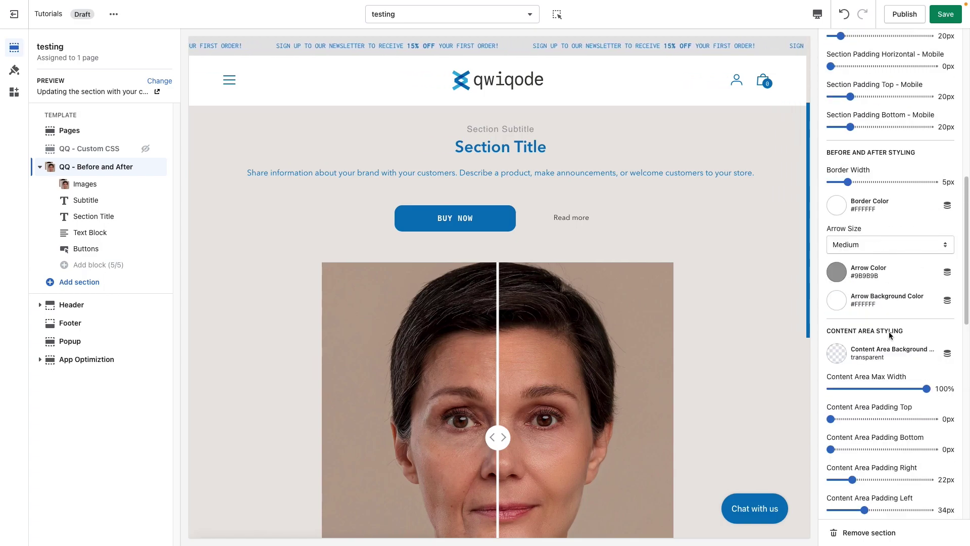
scroll(886, 364, "down", 1)
left_click(882, 356)
left_click_drag(882, 356, 880, 356)
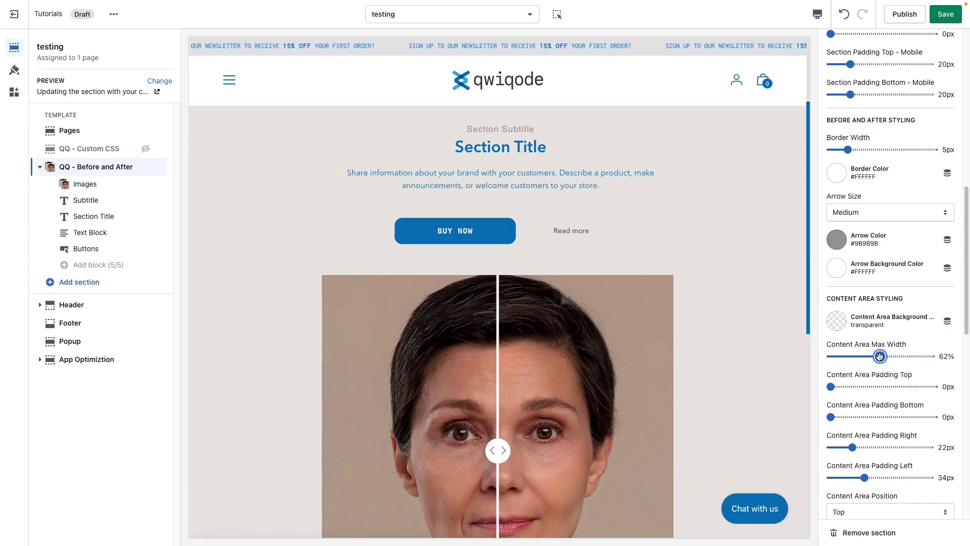
- Switch the preview to mobile and examine the section, moving the before-and-after slider to the right
scroll(882, 378, "down", 1)
scroll(881, 375, "down", 12)
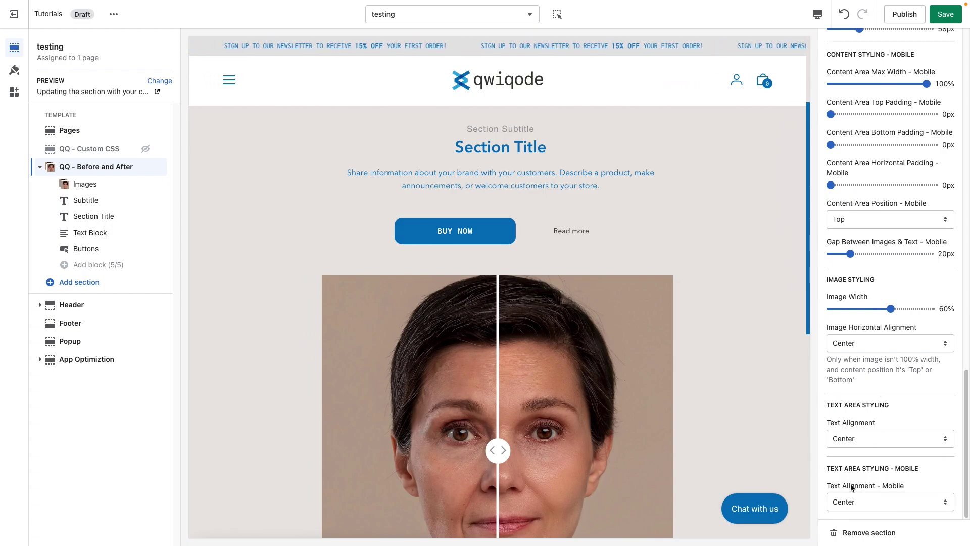
scroll(741, 295, "up", 2)
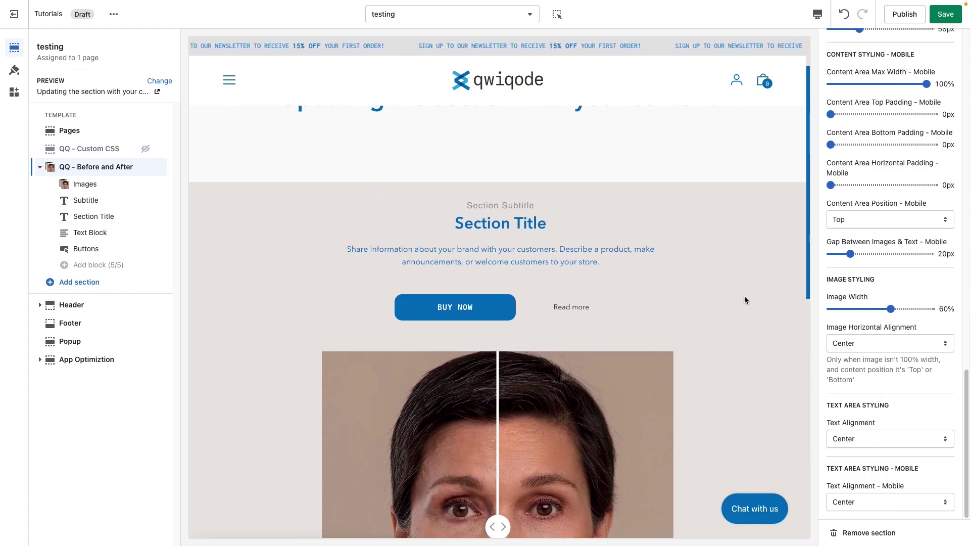
left_click(817, 15)
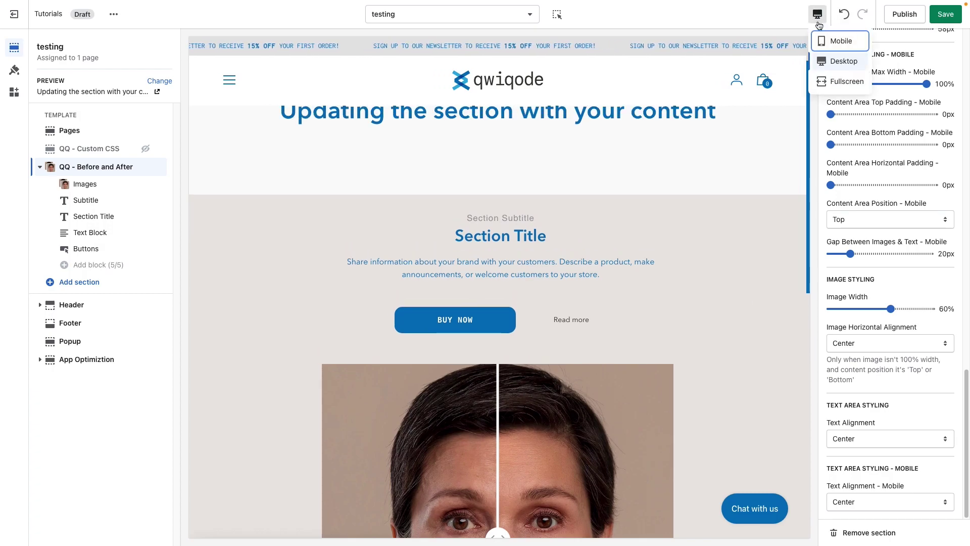
left_click(824, 51)
scroll(547, 376, "down", 5)
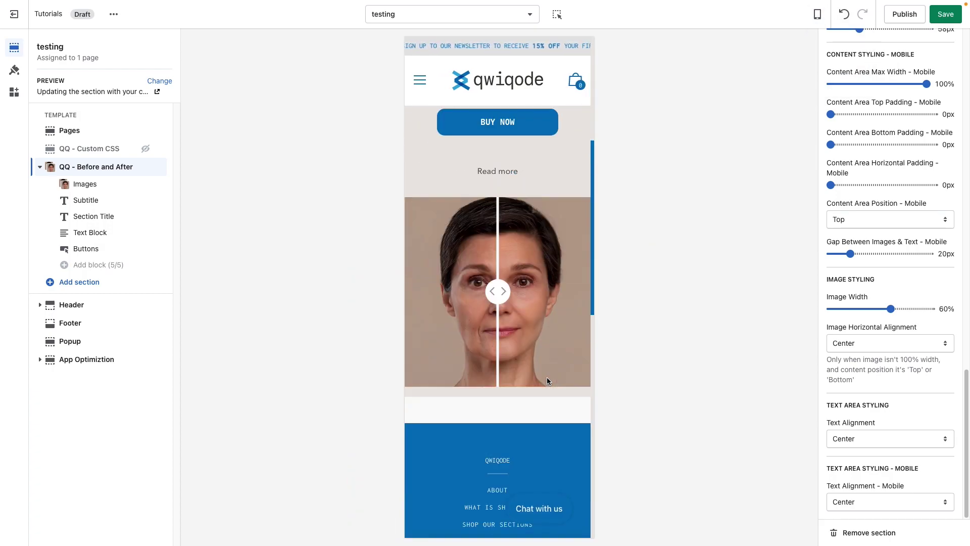
scroll(549, 383, "up", 2)
left_click_drag(493, 356, 541, 356)
scroll(558, 260, "up", 3)
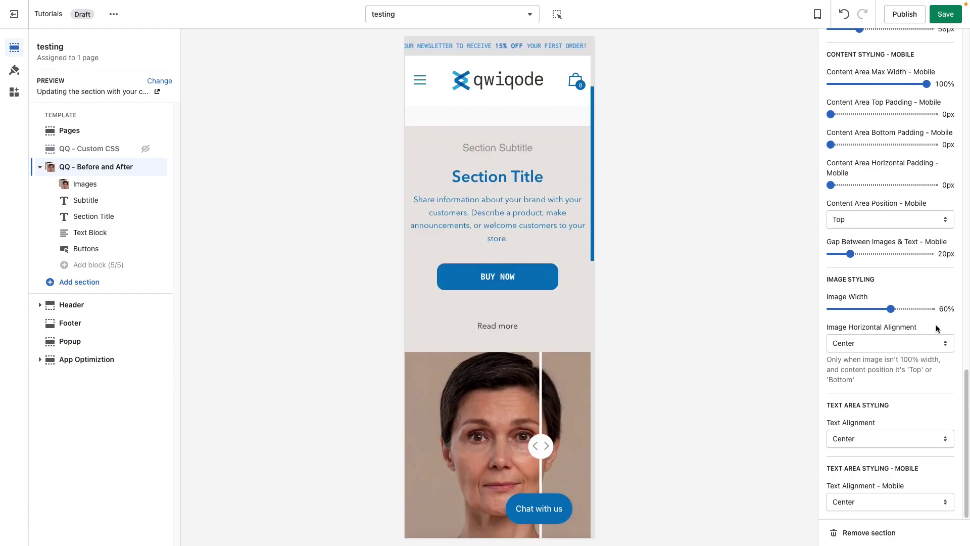
- Set the mobile content area position to Bottom and the mobile gap between images and text to 21px
scroll(919, 317, "up", 3)
left_click(905, 318)
left_click(894, 330)
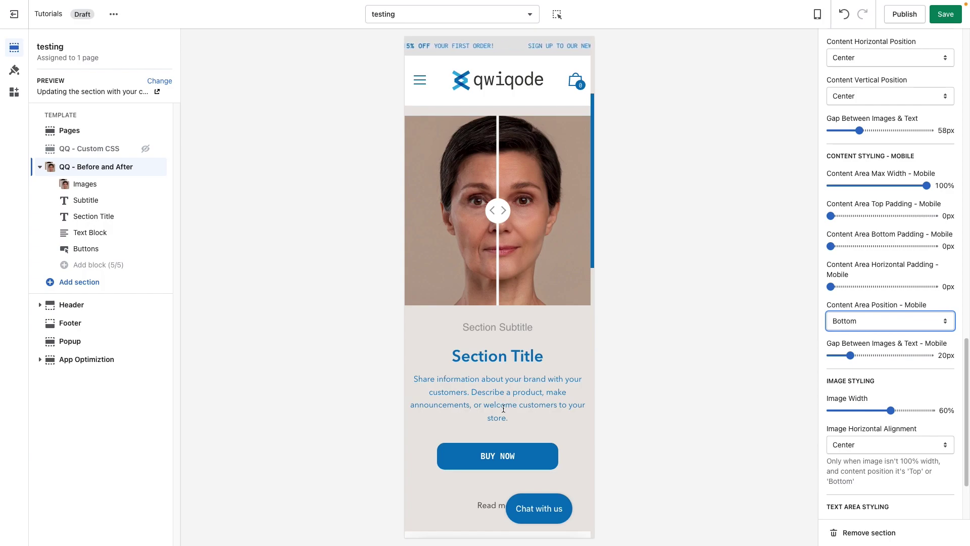
mouse_move(851, 355)
left_mouse_down()
mouse_move(867, 355)
mouse_move(854, 355)
left_mouse_up()
- Return to the section styling settings and switch the preview back to desktop
scroll(908, 381, "up", 5)
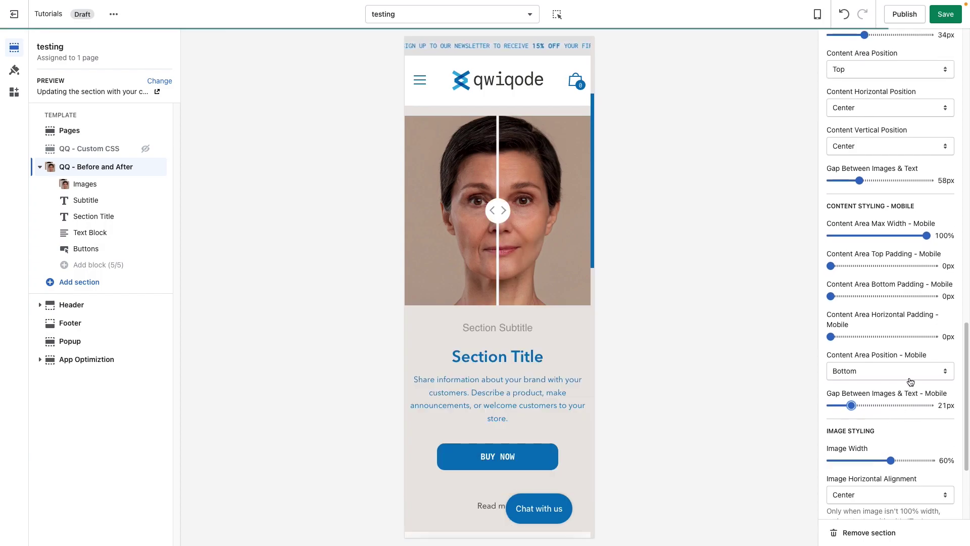
scroll(897, 343, "up", 10)
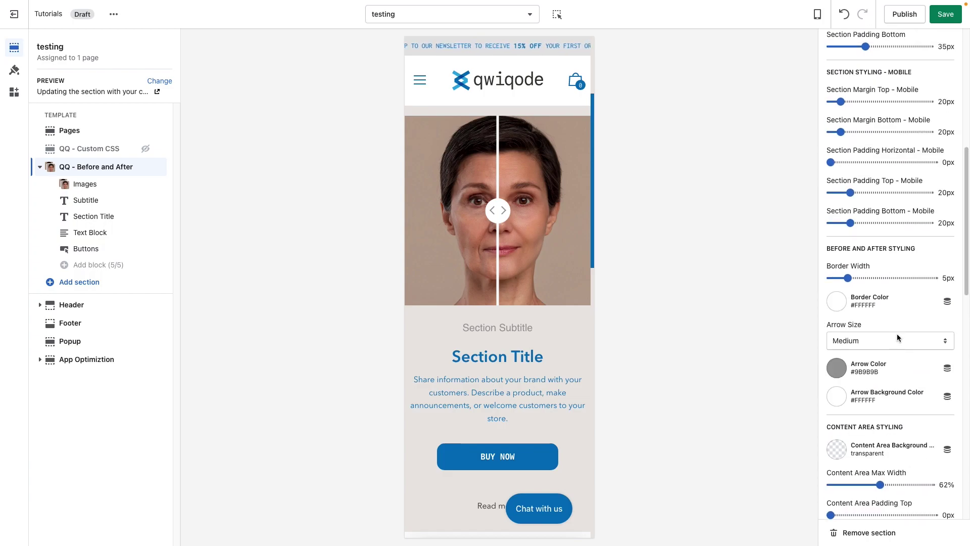
scroll(897, 335, "up", 2)
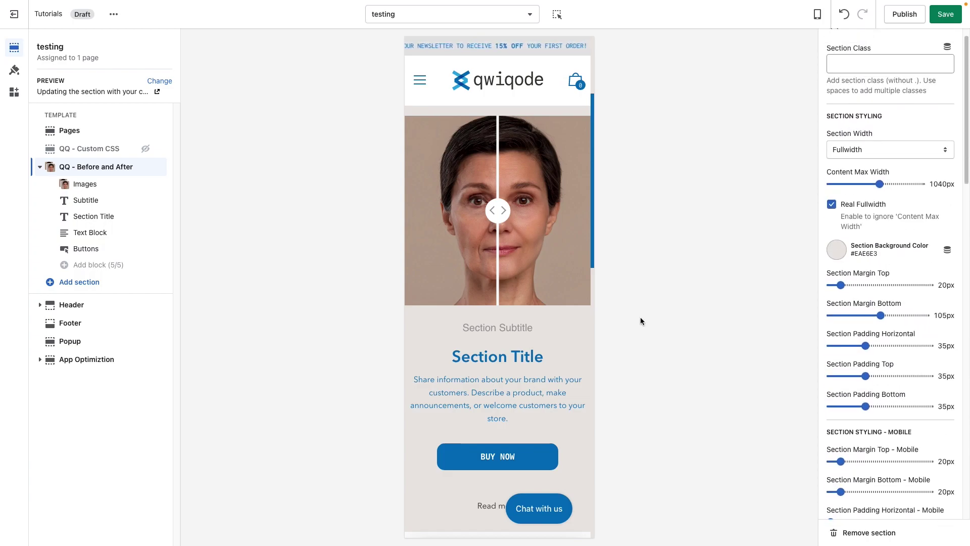
left_click(817, 15)
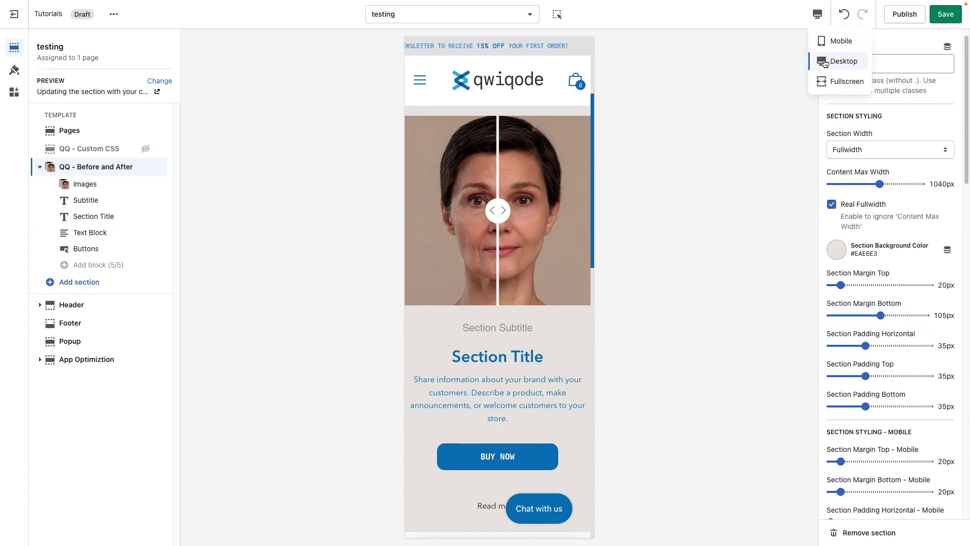
left_click(843, 61)
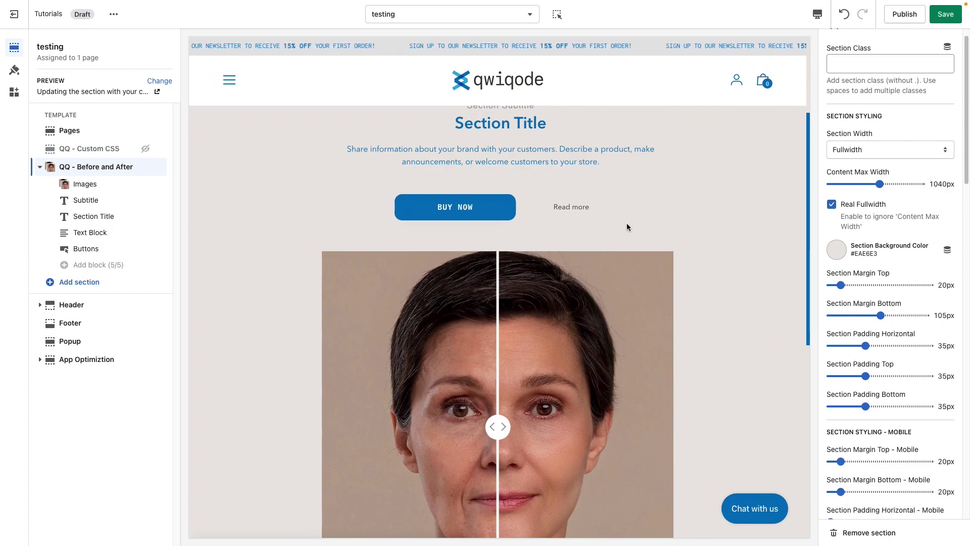